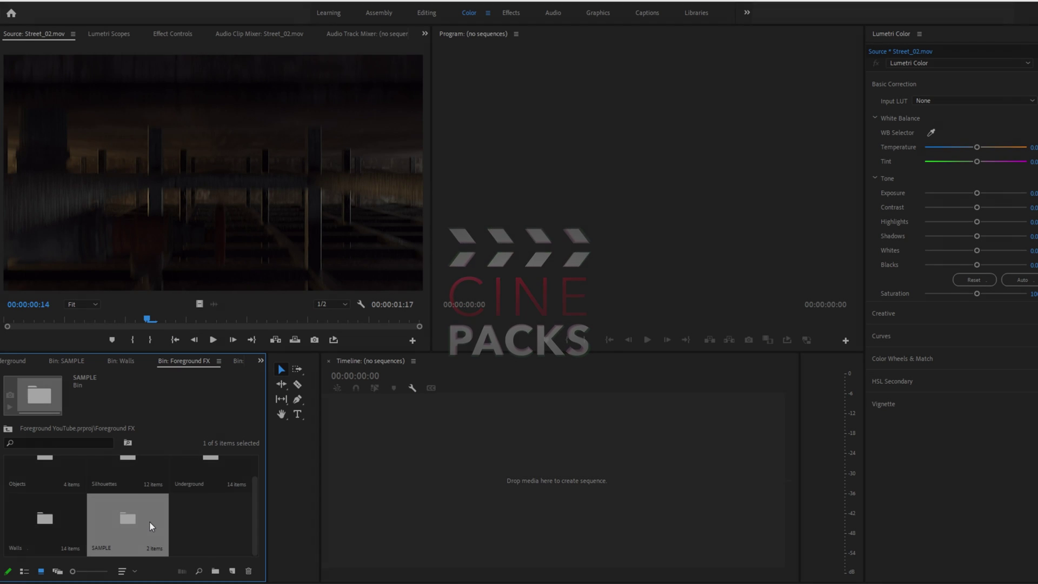
Step: Look over the bins inside Foreground FX and open the SAMPLE bin
scroll(150, 528, up, 1)
click(73, 479)
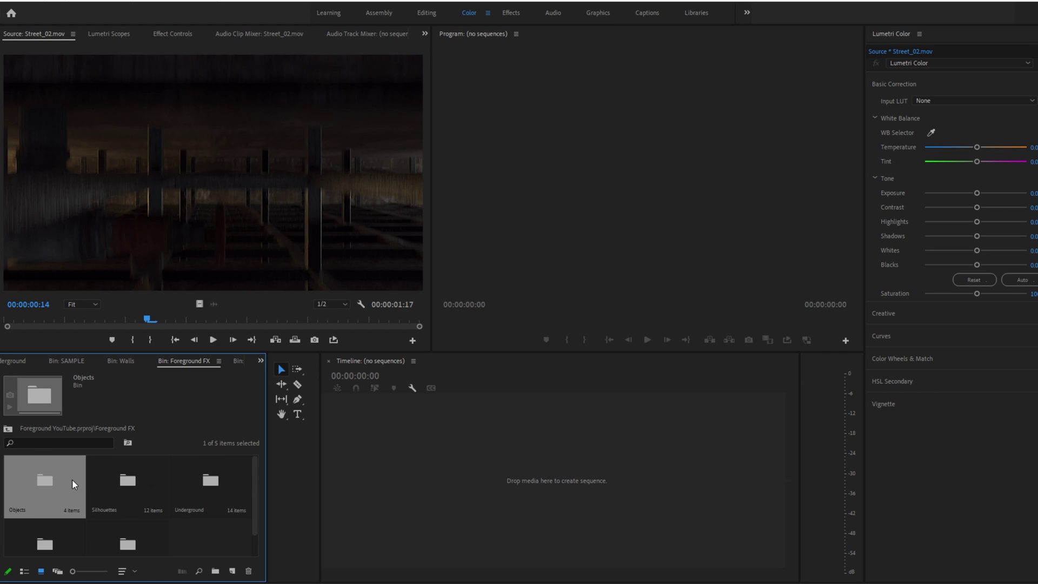
click(128, 481)
click(196, 485)
scroll(66, 514, down, 1)
click(24, 520)
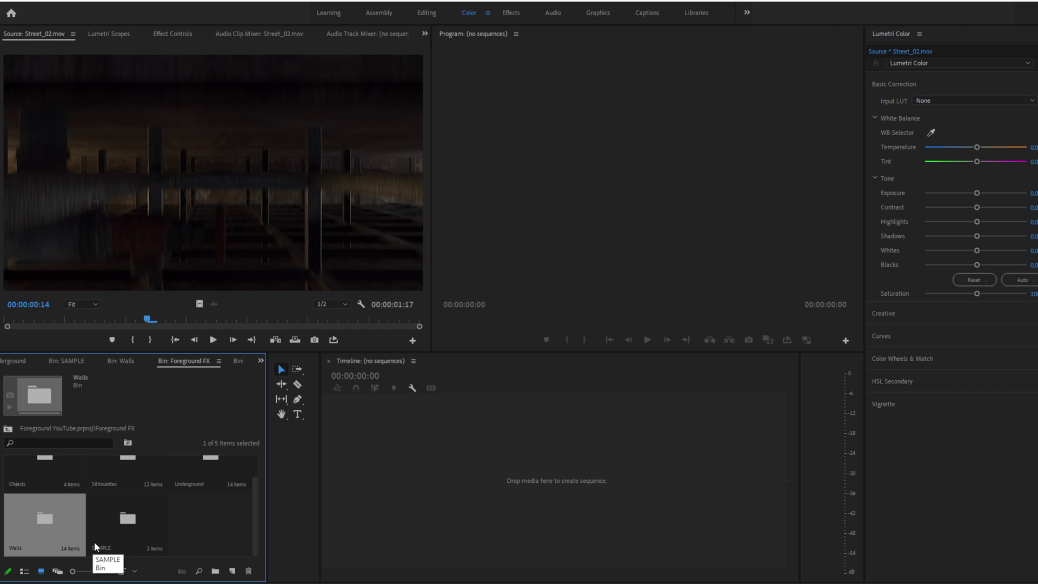
double_click(125, 521)
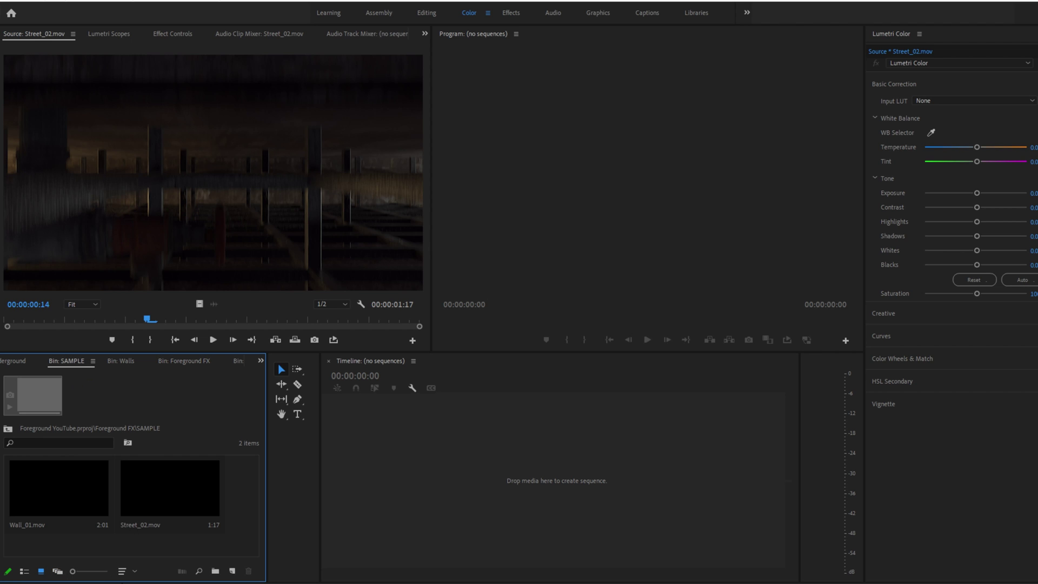
Step: Preview Wall_01.mov from its beginning, then replay its middle part in the source monitor
double_click(56, 476)
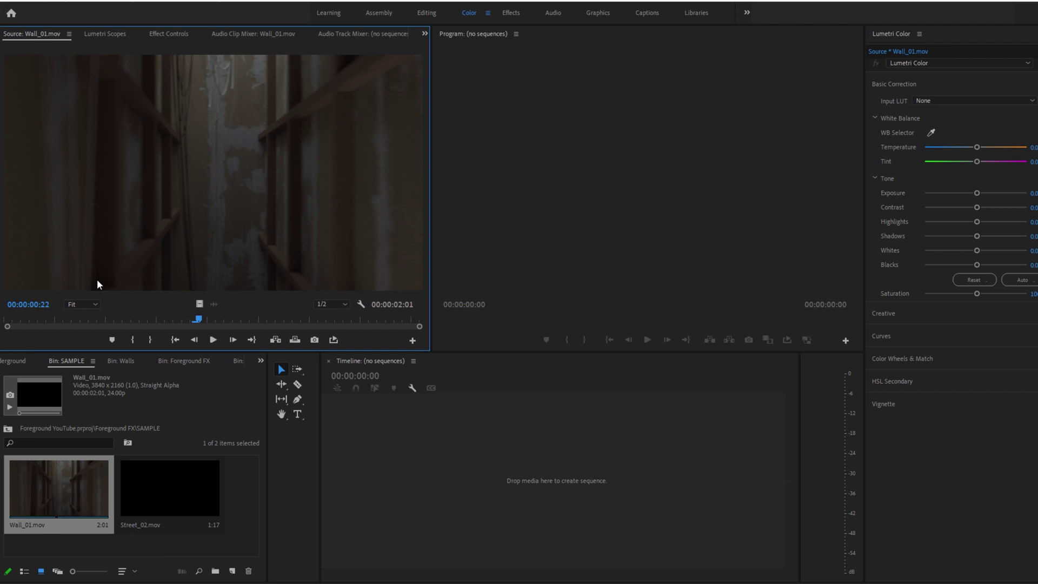
key(Home)
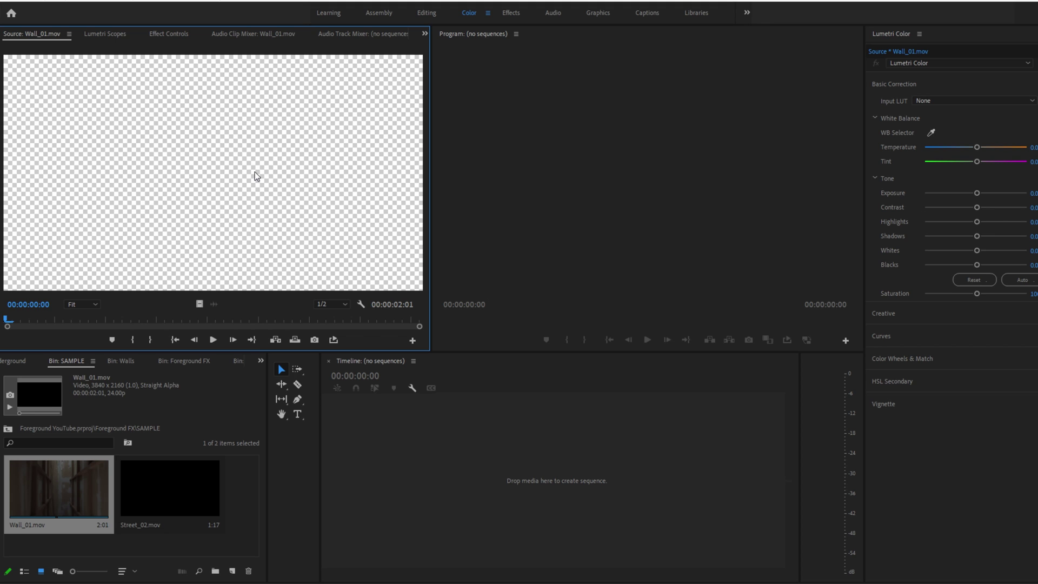
key(space)
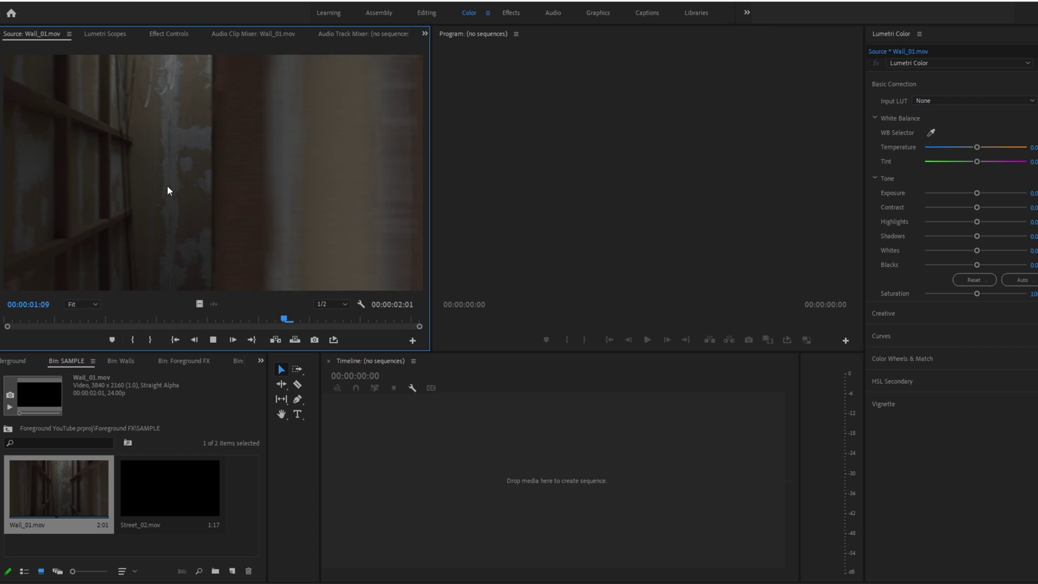
click(81, 319)
key(space)
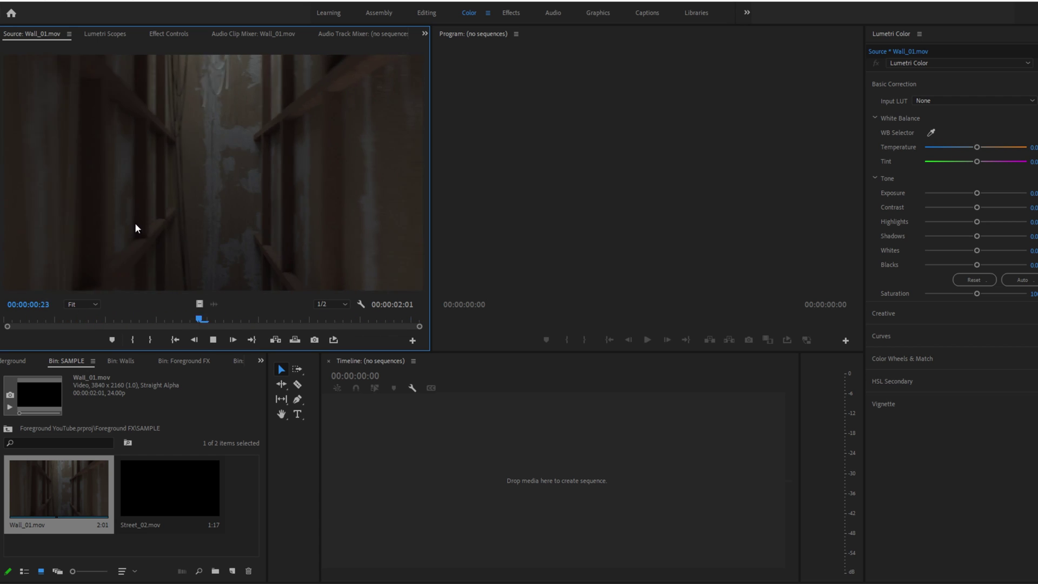
Step: Preview Street_02.mov from near its start in the source monitor and return to its first frame
double_click(168, 480)
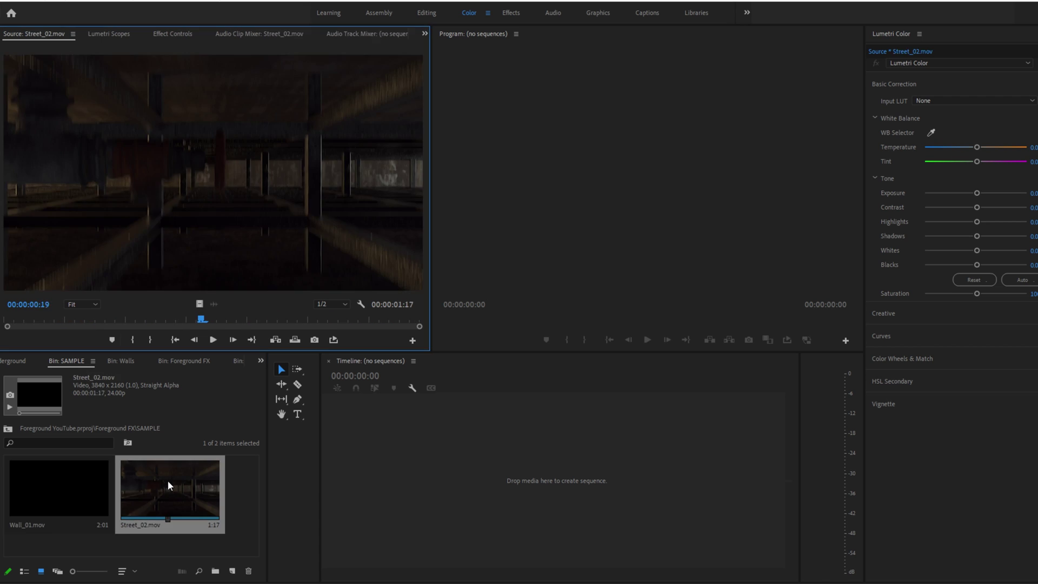
click(32, 320)
key(space)
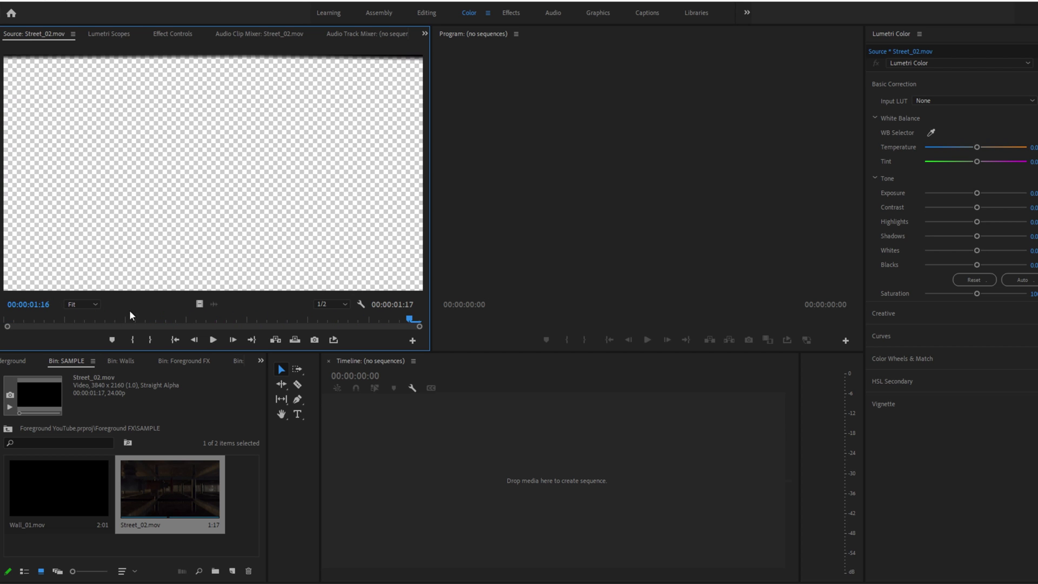
key(Home)
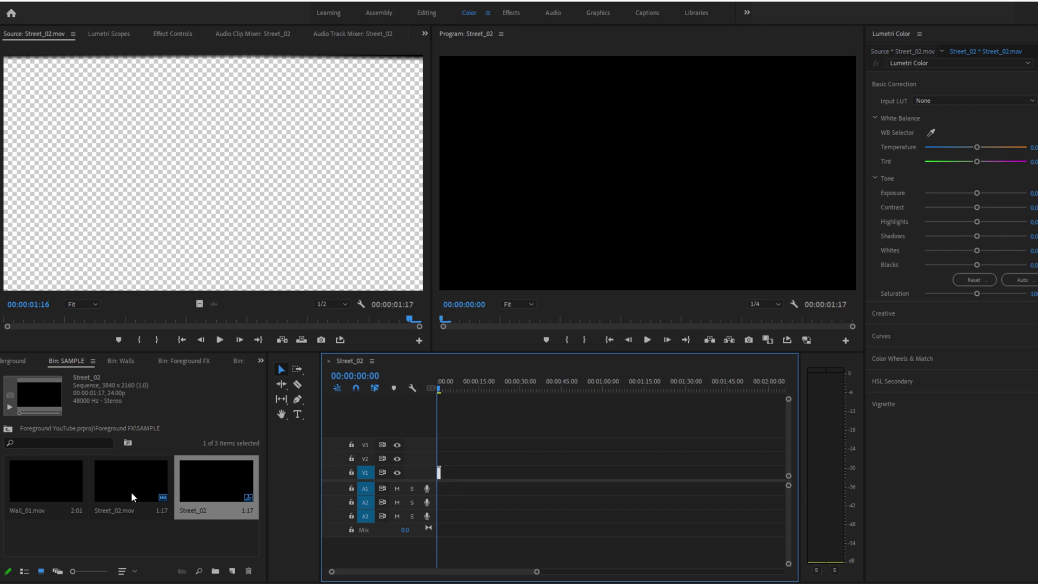
Step: Add Wall_01.mov to the Street_02 sequence after the street clip and move both clips up to track V2
click(59, 482)
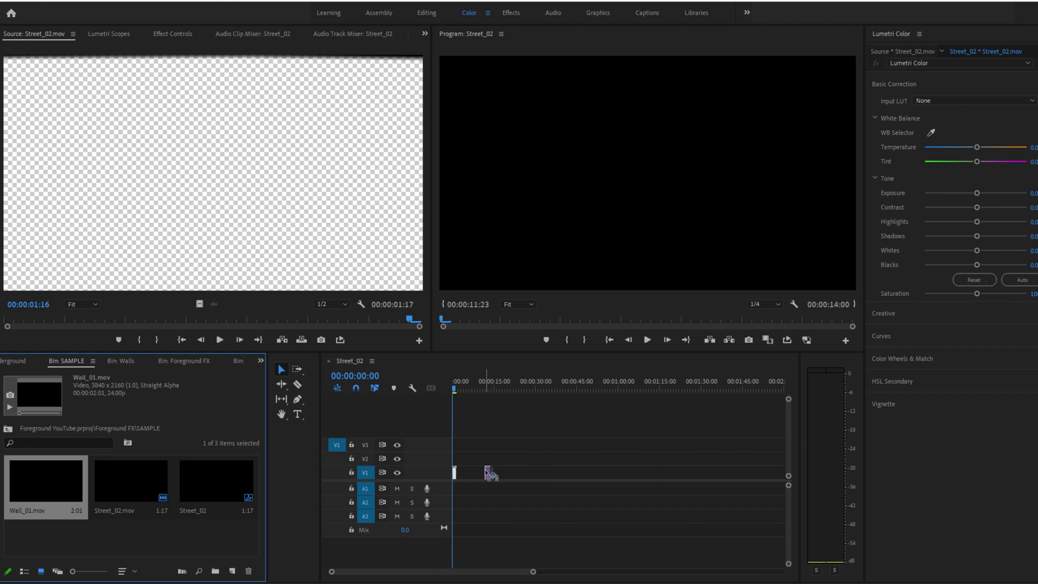
drag(486, 472, 485, 471)
key(equal)
key(equal)
drag(695, 433, 489, 461)
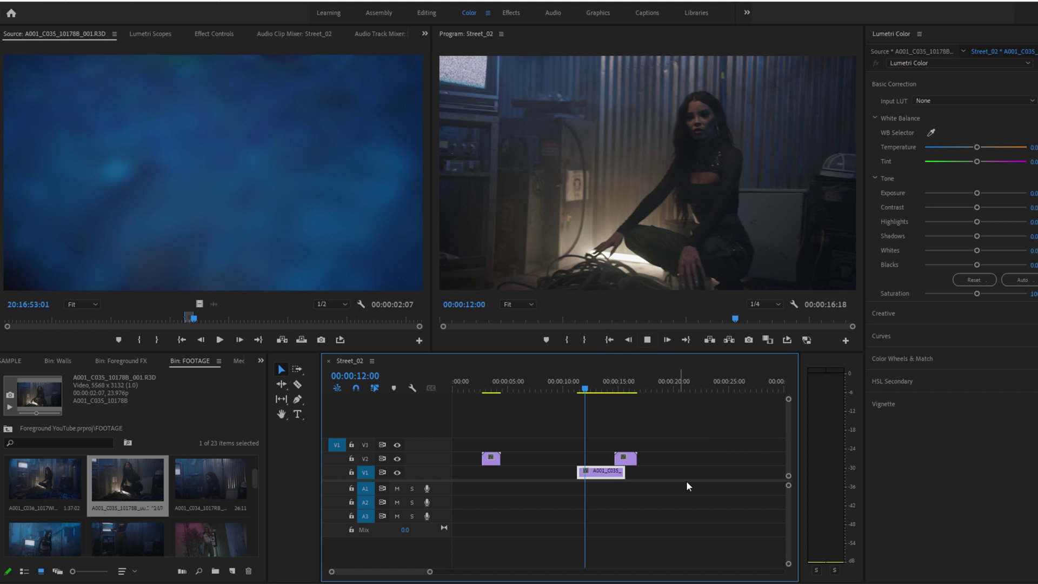
Step: Place the A001_C035 footage at the sequence start with Street_02.mov overlapping its end on V2, and play the transition
key(space)
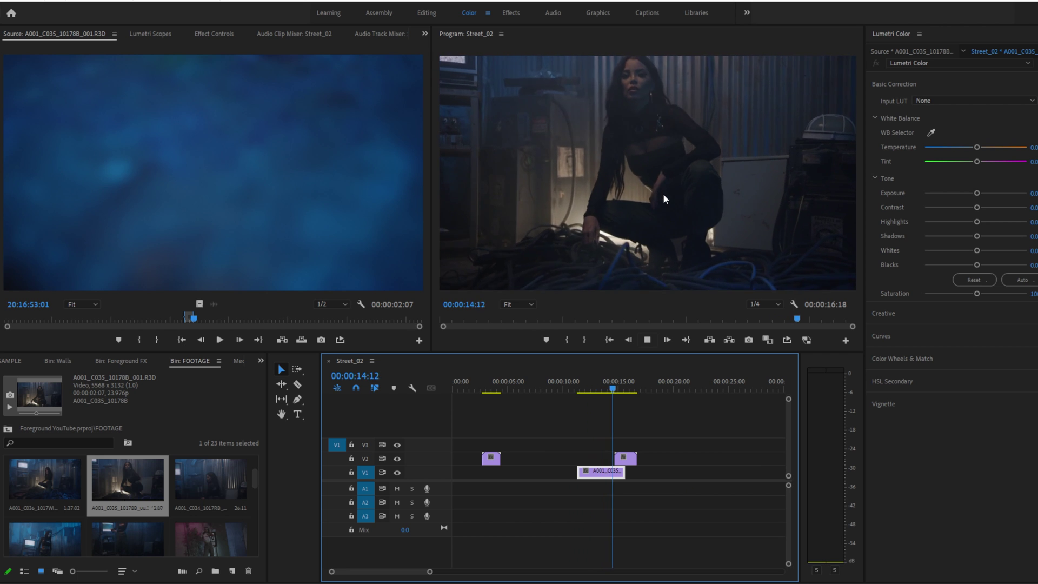
drag(604, 470, 500, 458)
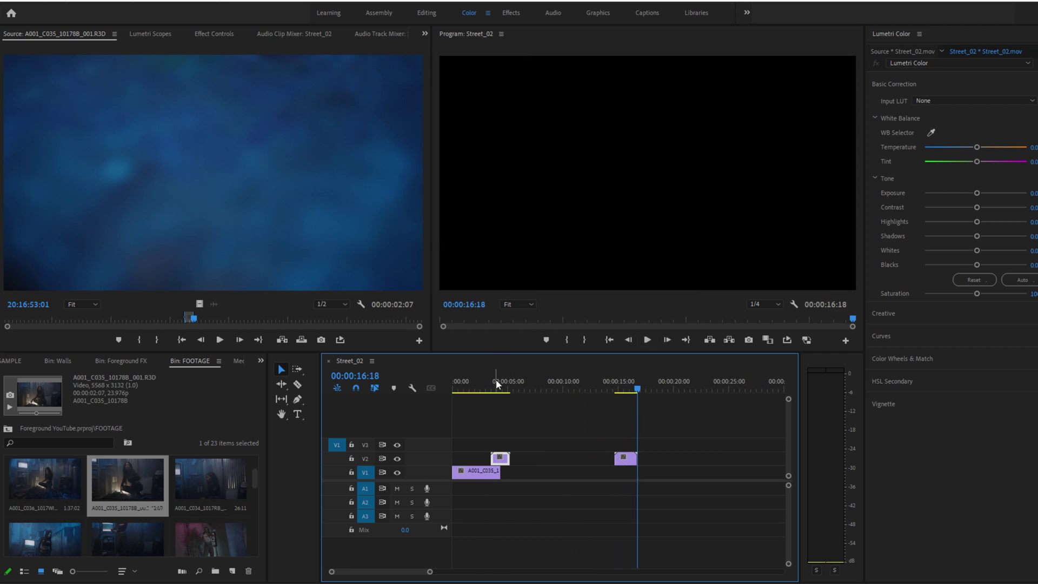
drag(496, 384, 330, 400)
key(space)
key(equal)
key(equal)
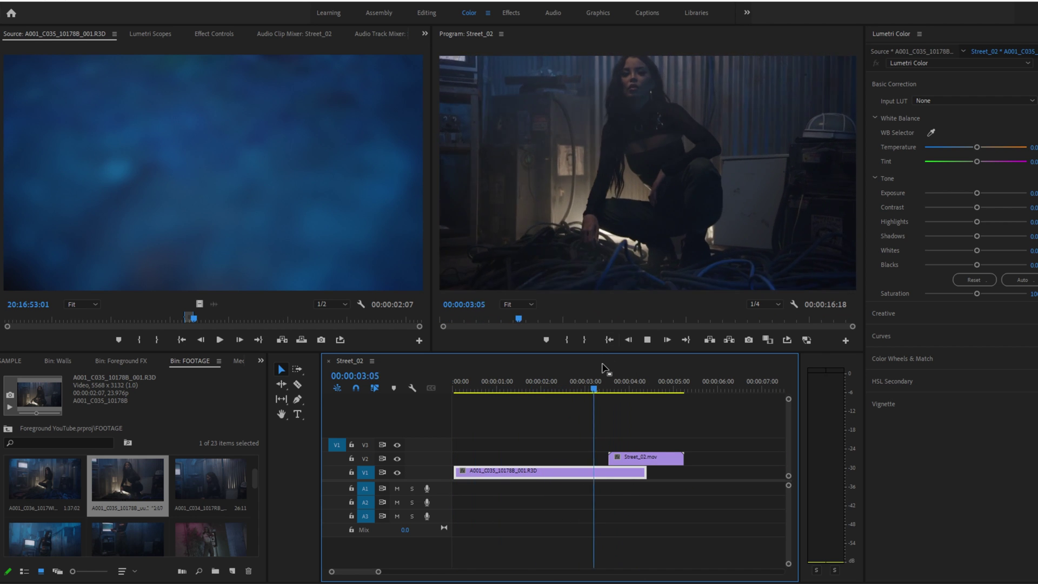
Step: Shift Street_02.mov later on V2 to start at about 4 seconds and play the transition
click(583, 389)
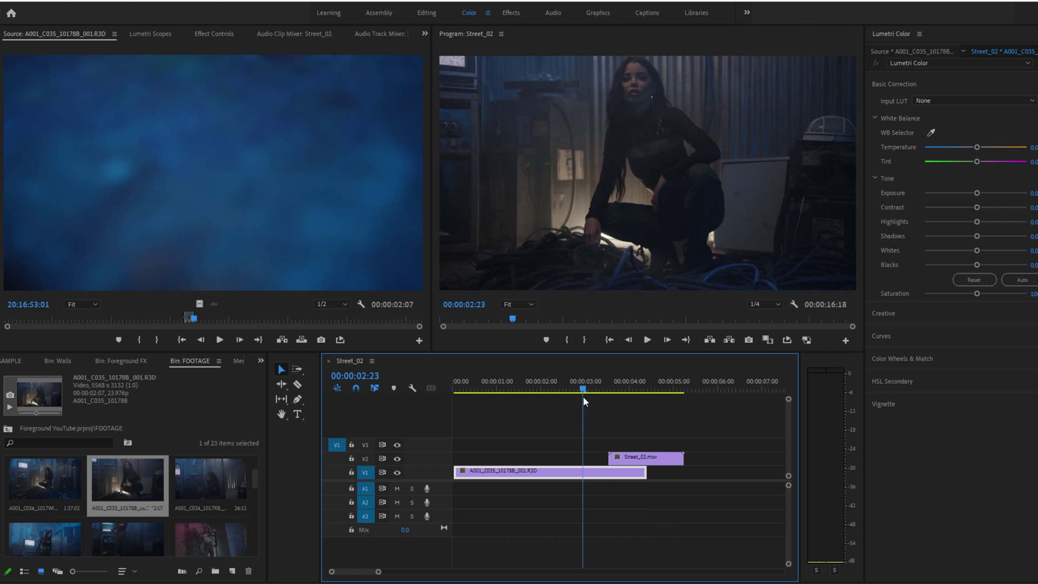
drag(643, 457, 665, 457)
key(space)
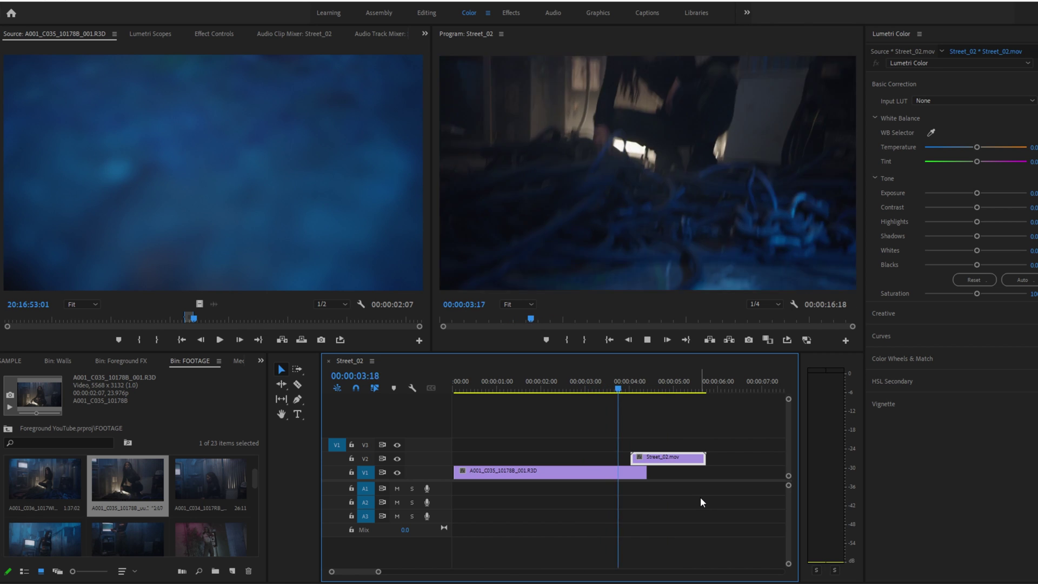
click(617, 389)
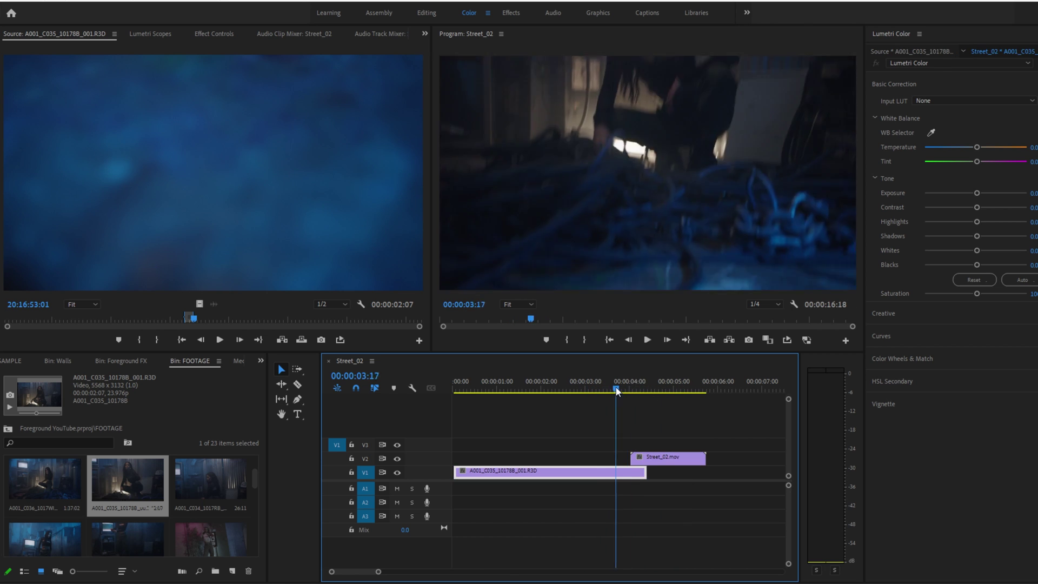
Step: Expand track V1 and show the Time Remapping speed keyframes on the A001_C035 clip
drag(617, 389, 604, 389)
drag(438, 466, 438, 452)
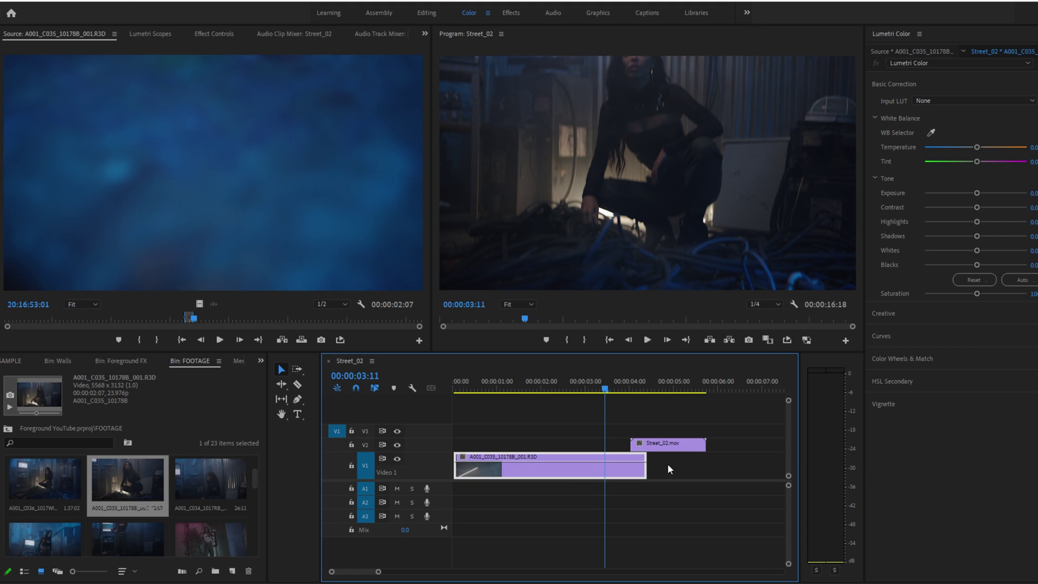
right_click(631, 466)
mouse_move(689, 457)
mouse_move(860, 481)
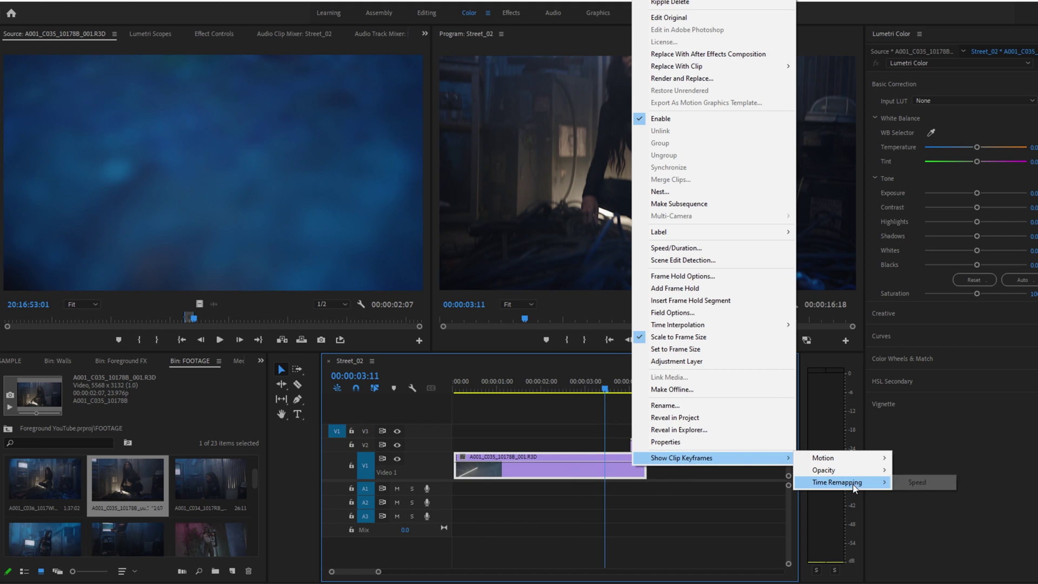
click(924, 481)
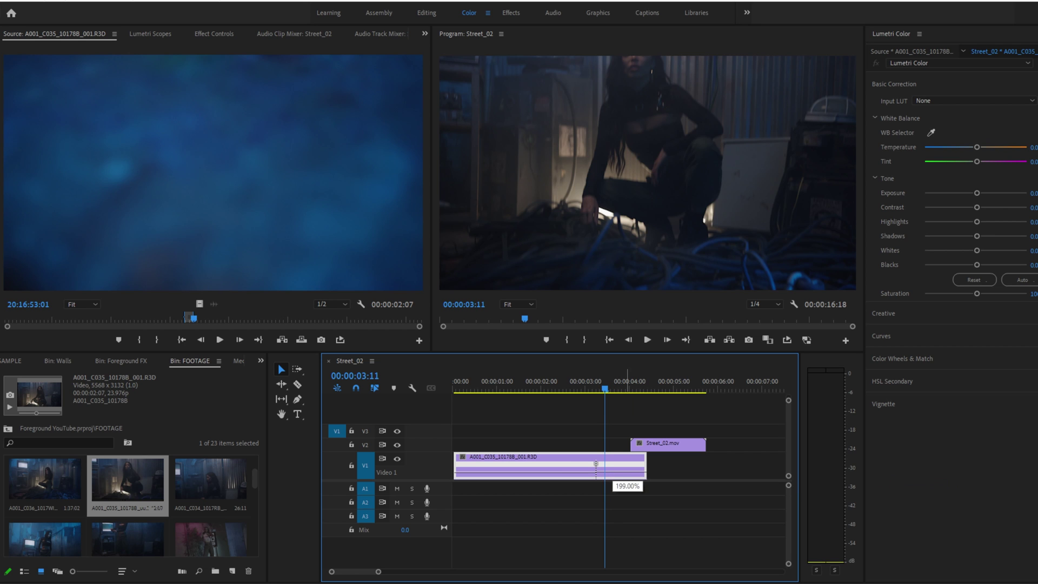
Step: Create a speed ramp near the end of the A001_C035 clip up to about 199% and play it
drag(586, 464, 606, 465)
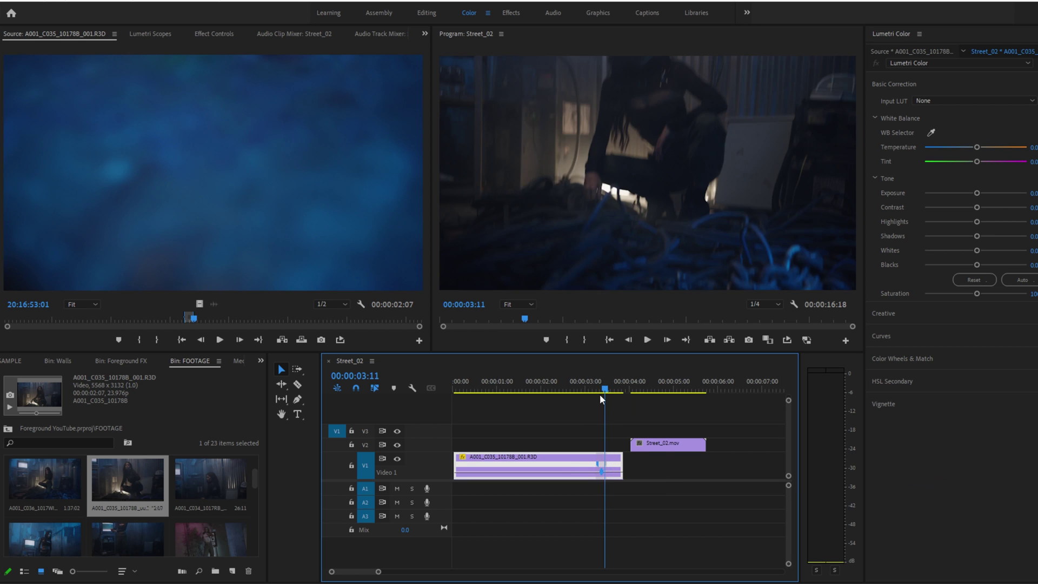
click(585, 378)
key(space)
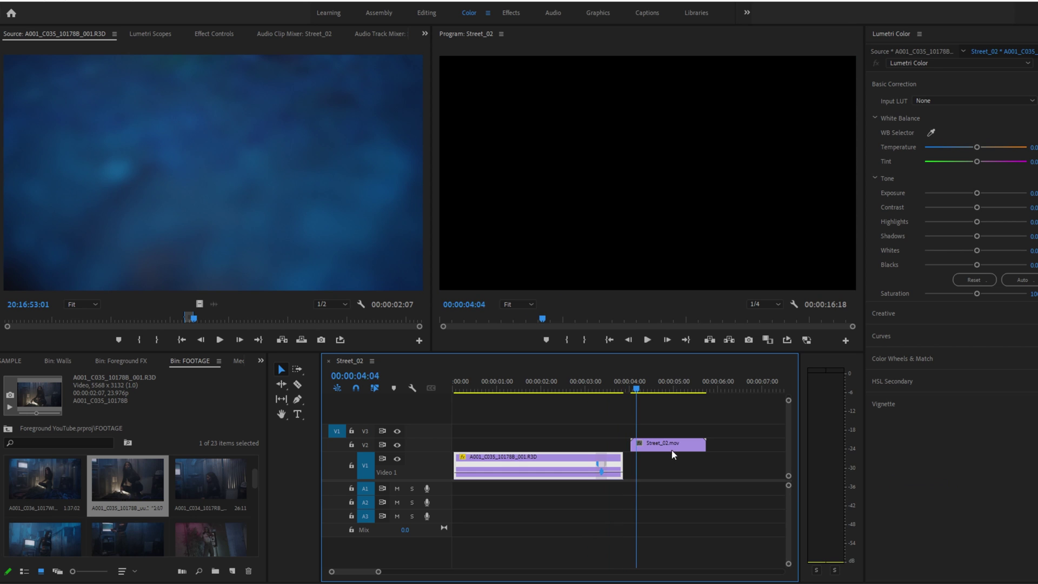
Step: Move Street_02.mov earlier on V2 so it overlaps the end of the shortened A001_C035 clip, and play the transition
drag(672, 445, 621, 446)
click(597, 386)
key(space)
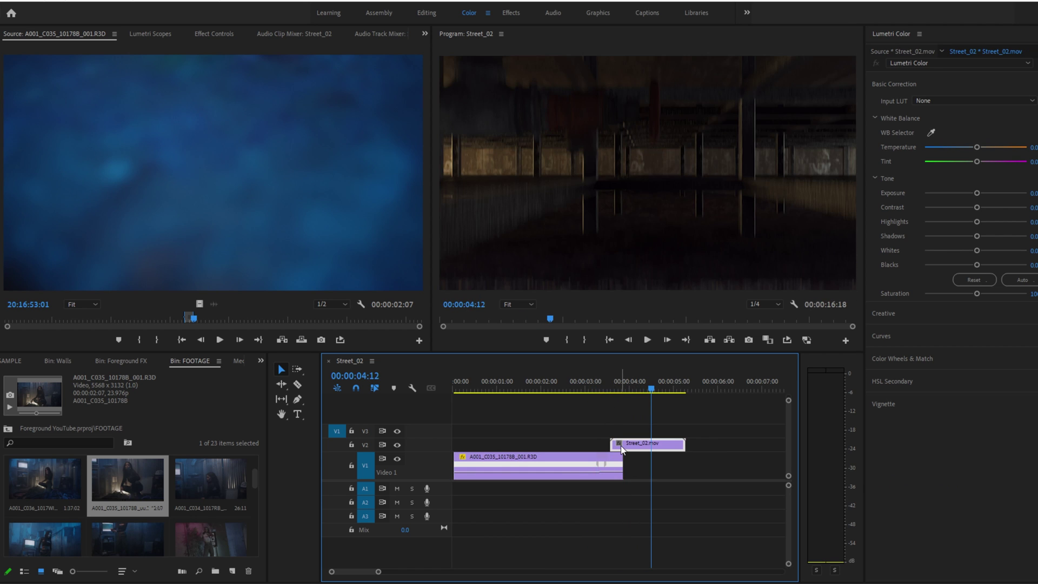
click(596, 381)
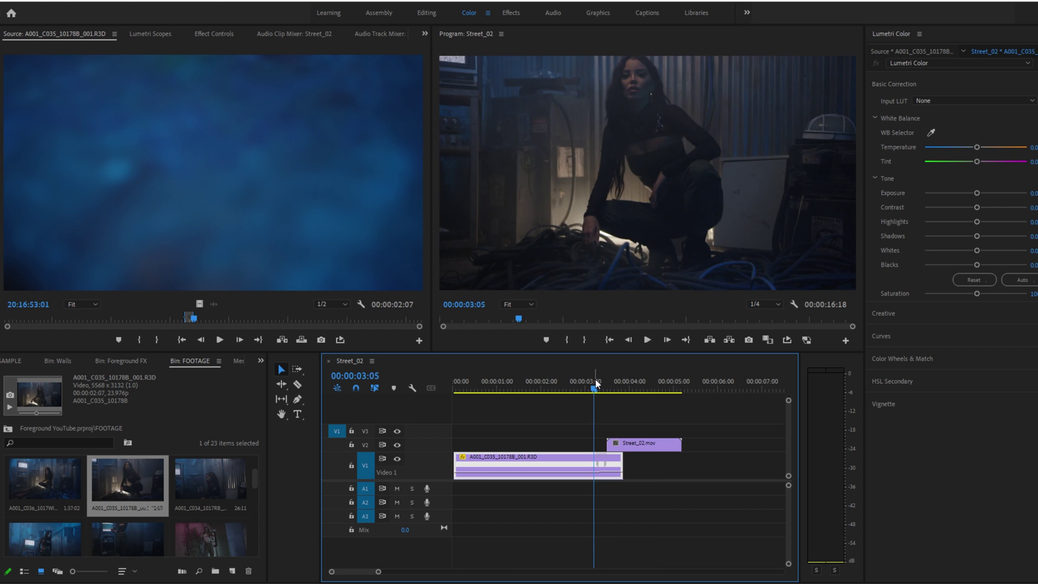
key(space)
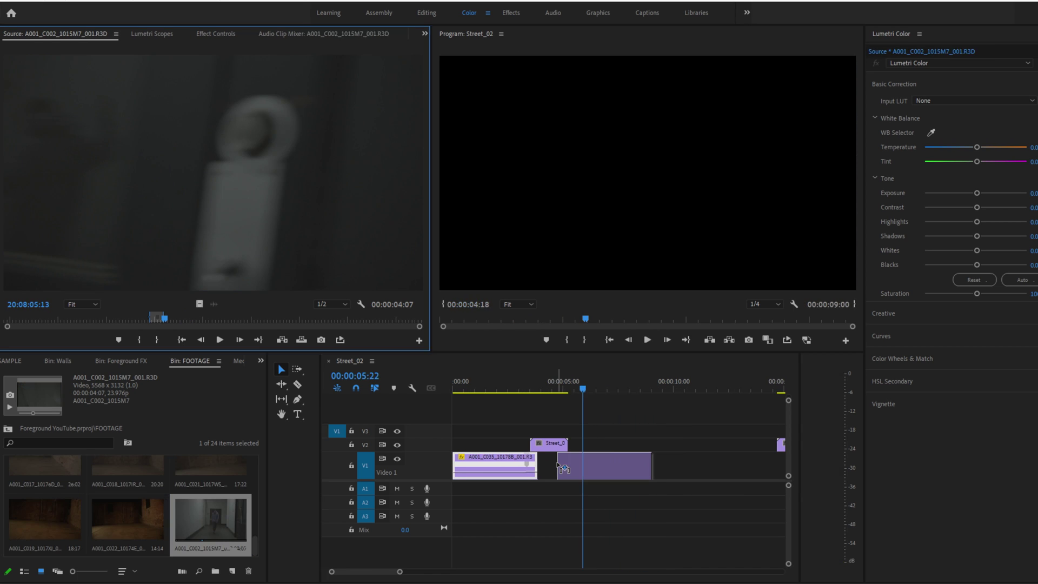
Step: Scale the A001_C002 clip to the frame size, play it and extend its end to about 10 seconds
click(543, 385)
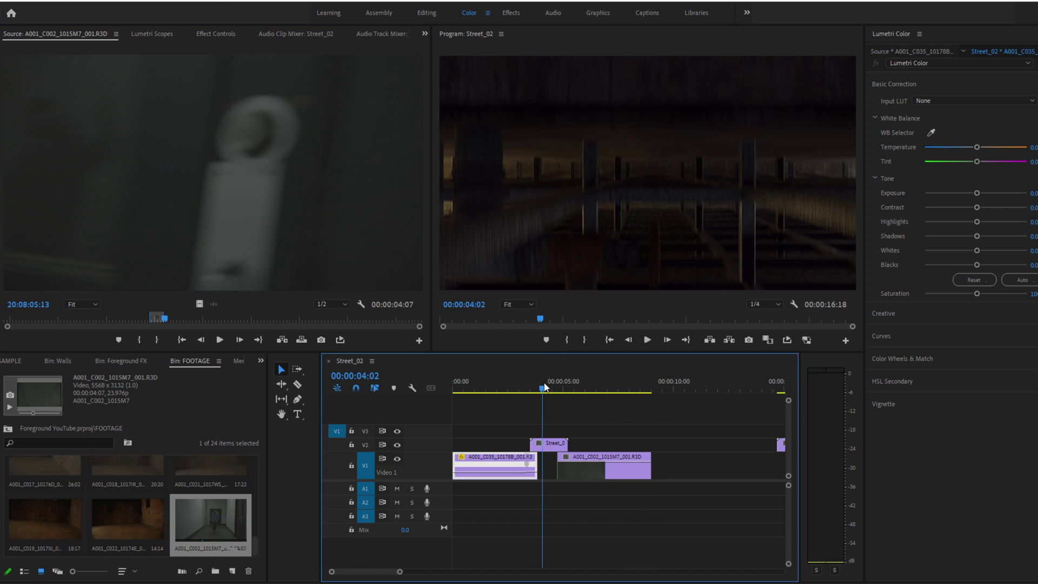
right_click(595, 478)
click(657, 349)
key(space)
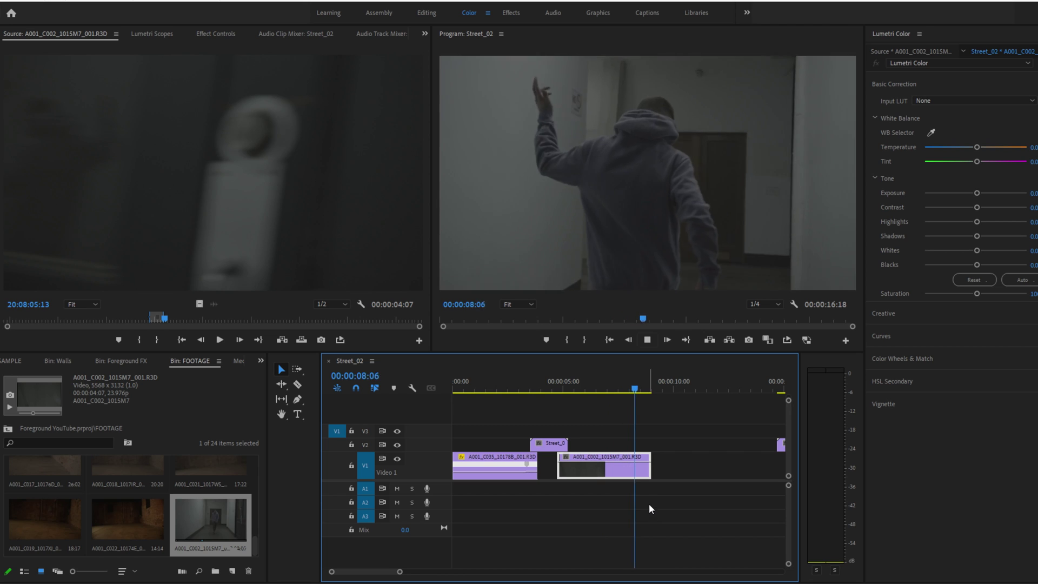
drag(651, 474, 677, 476)
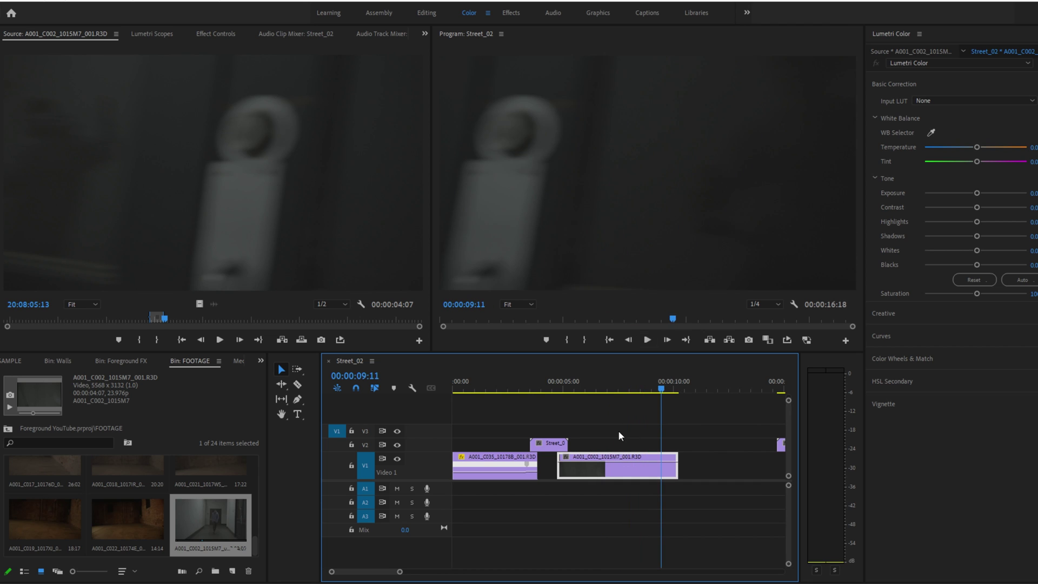
Step: Show the Time Remapping speed keyframes on the A001_C002 clip, add a speed ramp at its beginning and play it
right_click(577, 473)
mouse_move(643, 462)
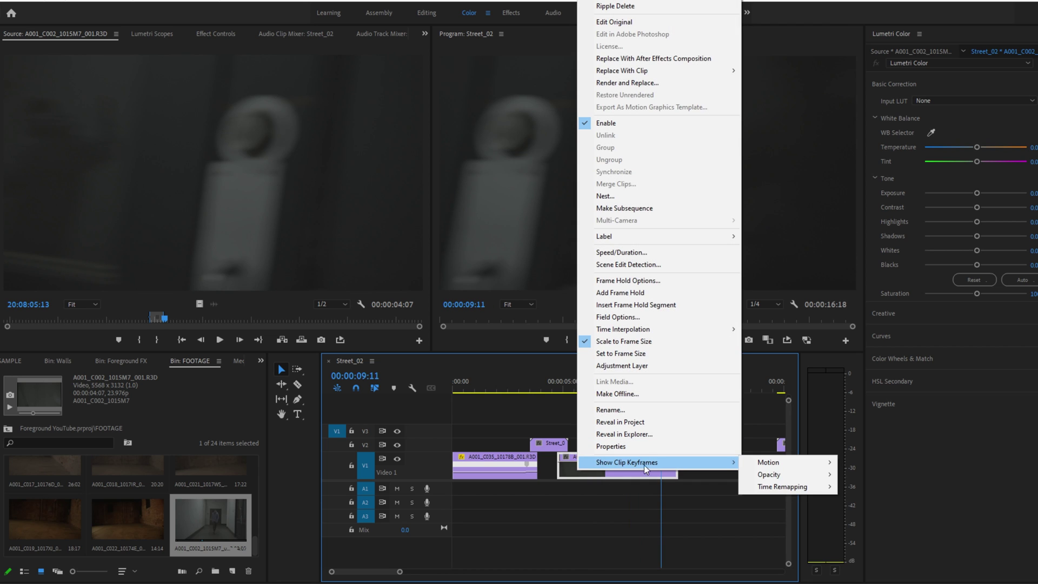
mouse_move(759, 487)
click(865, 487)
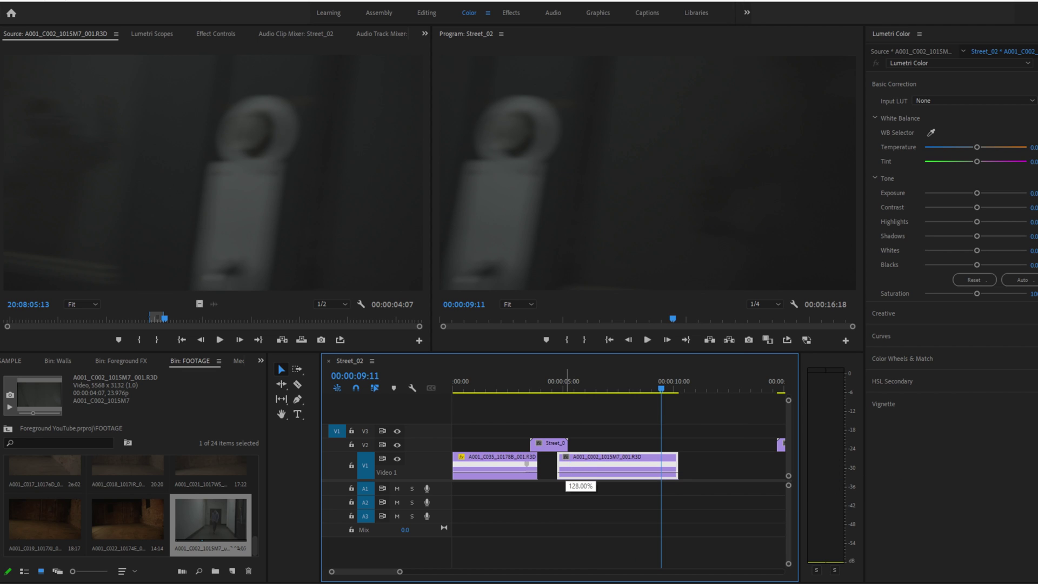
drag(567, 471, 577, 464)
click(560, 388)
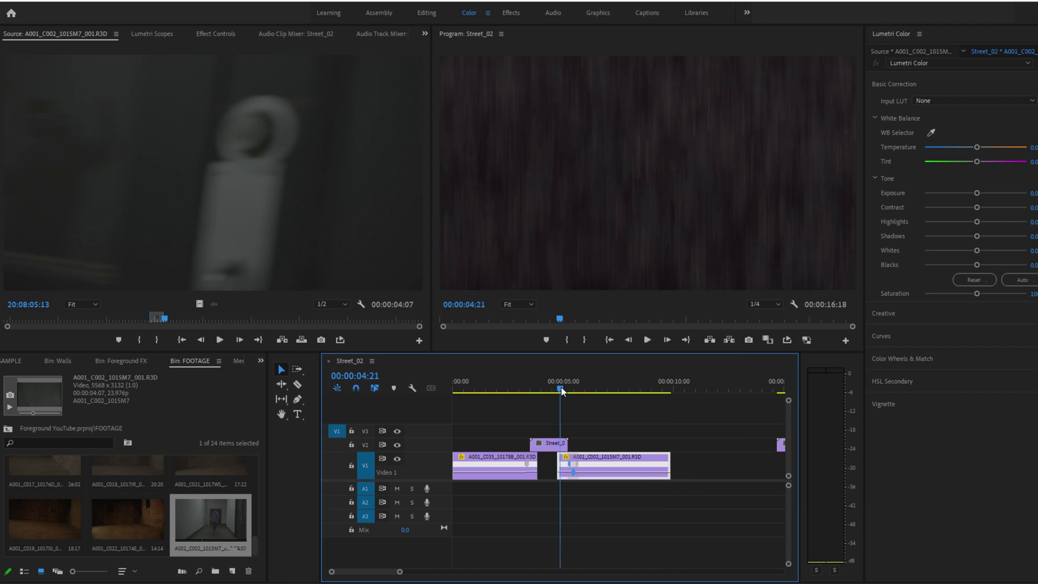
key(space)
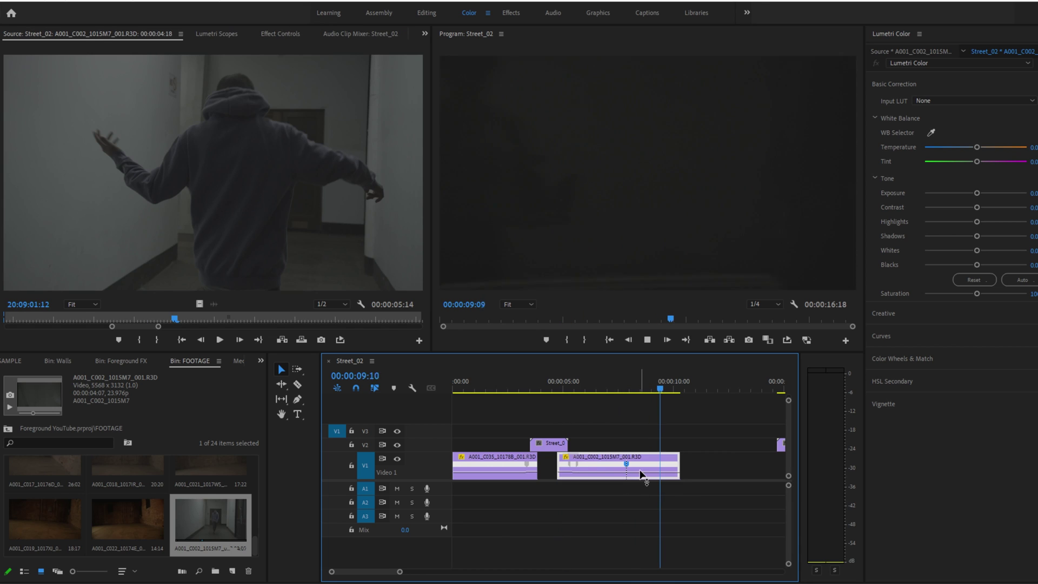
Step: Create a second speed ramp near the end of the A001_C002 clip and play the result
drag(626, 464, 633, 468)
click(600, 385)
key(space)
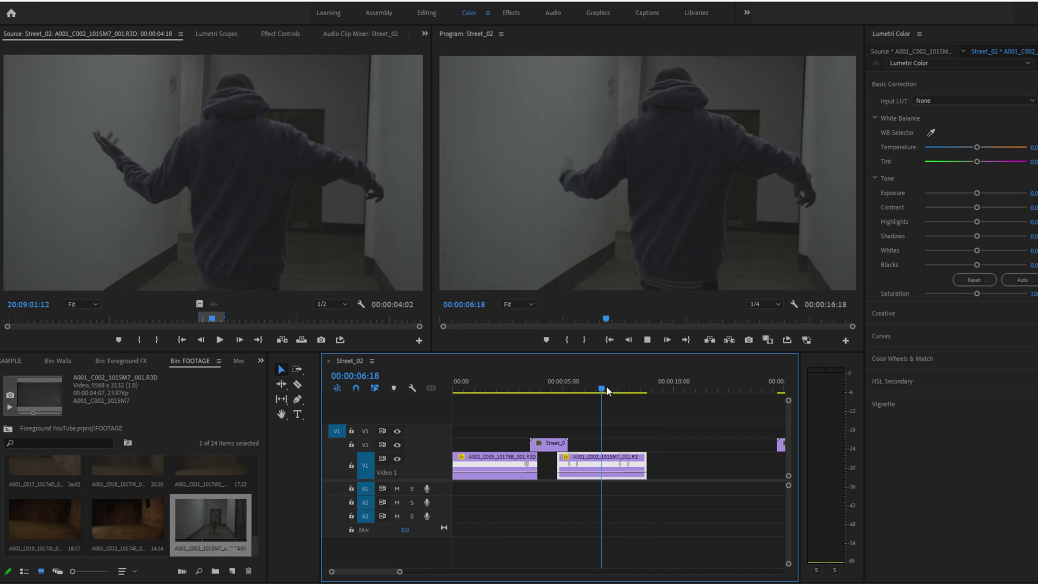
key(space)
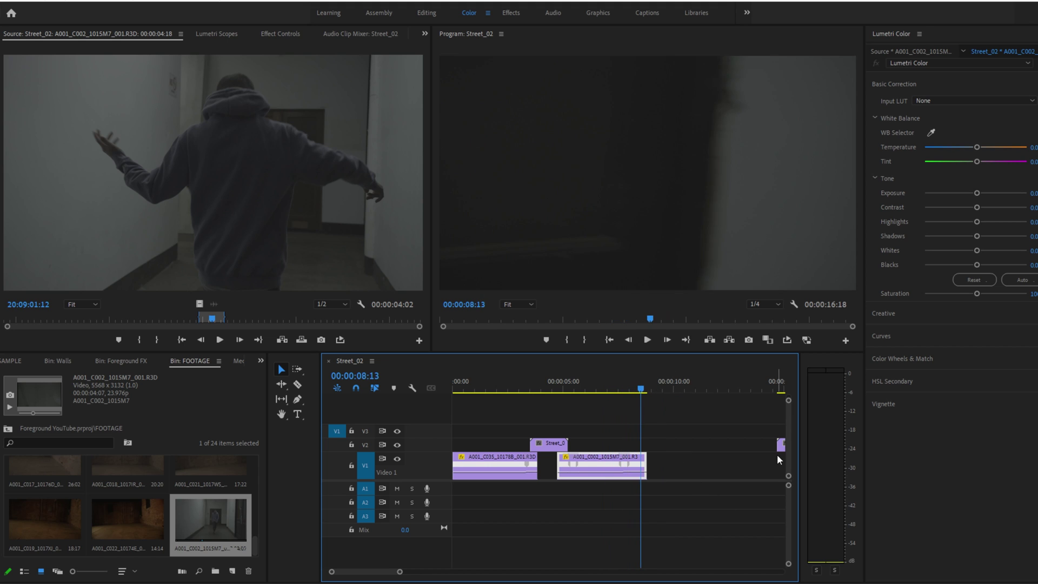
Step: Move Wall_01.mov on V2 so it starts at about 8 seconds over the A001_C002 clip's end, and play the transition
drag(782, 448, 644, 445)
click(626, 388)
click(616, 390)
key(space)
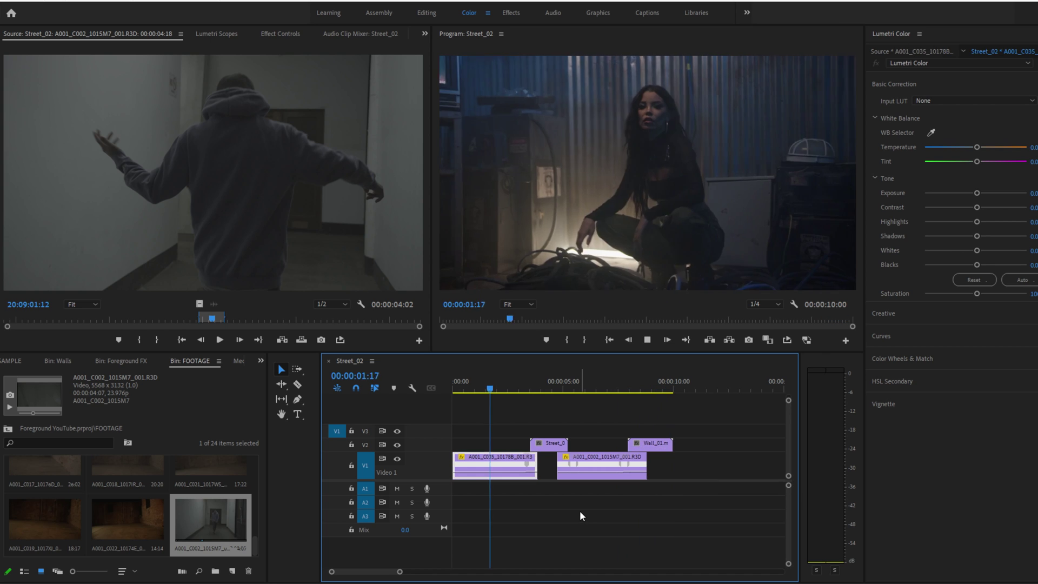
Step: Play the sequence and examine the Street_02.mov transition between the first two footage clips
click(579, 511)
key(-)
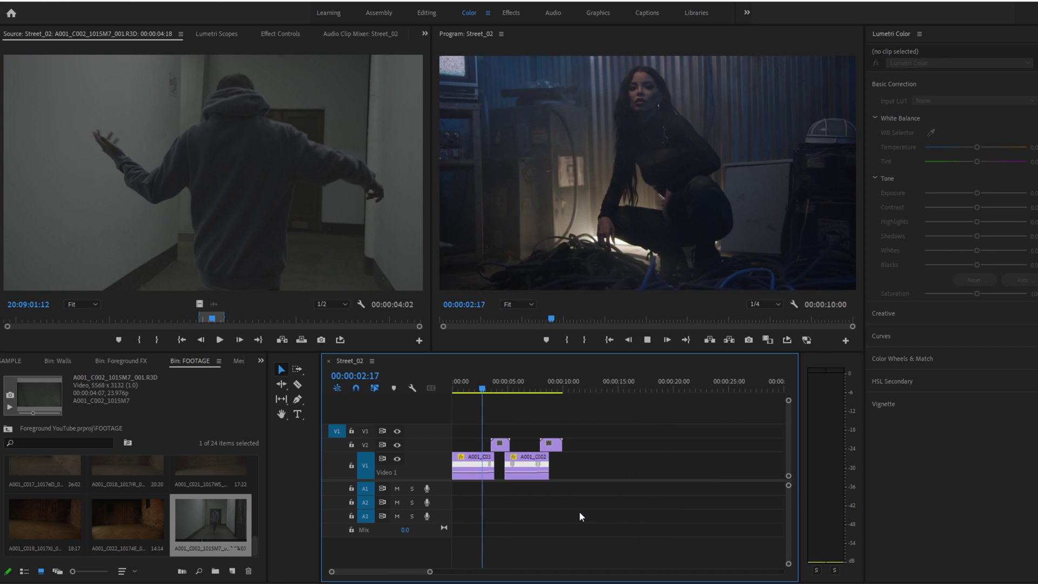
key(=)
key(=)
key(=)
key(=)
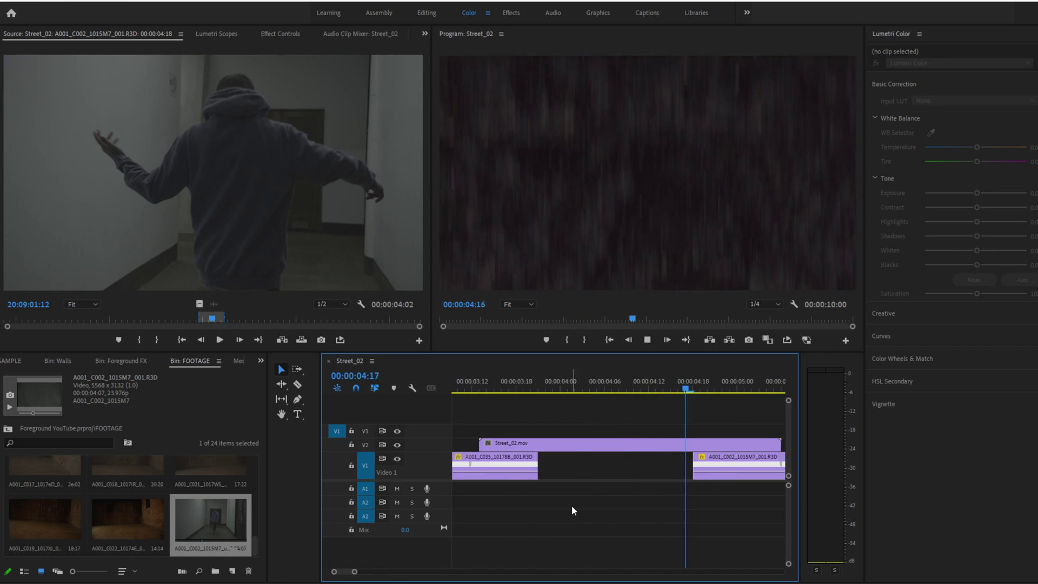
key(-)
key(-)
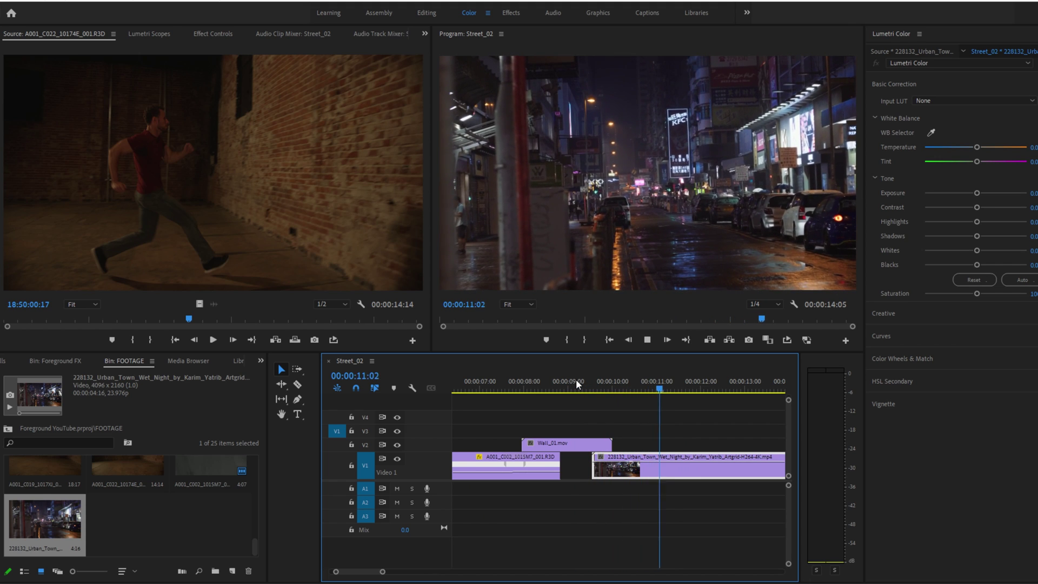
Step: Find the Transform effect and apply it to the 228132_Urban_Town clip on V1
key(space)
click(261, 360)
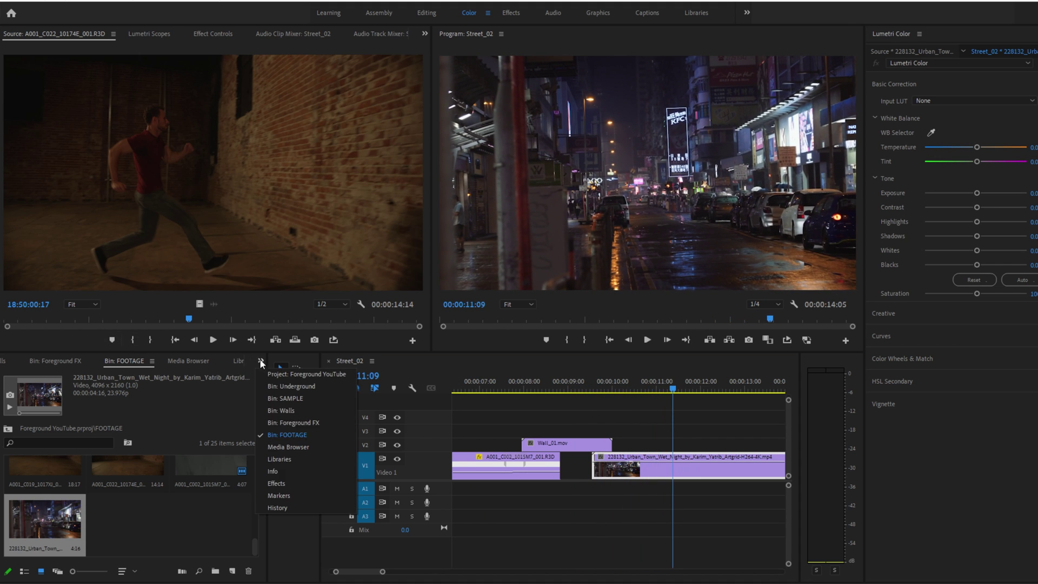
click(273, 483)
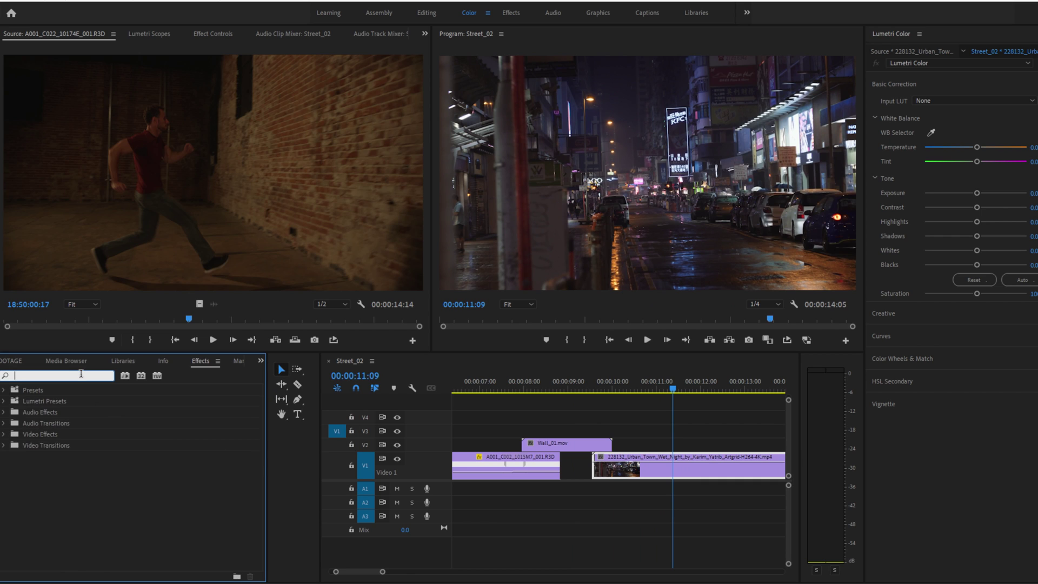
text(transf)
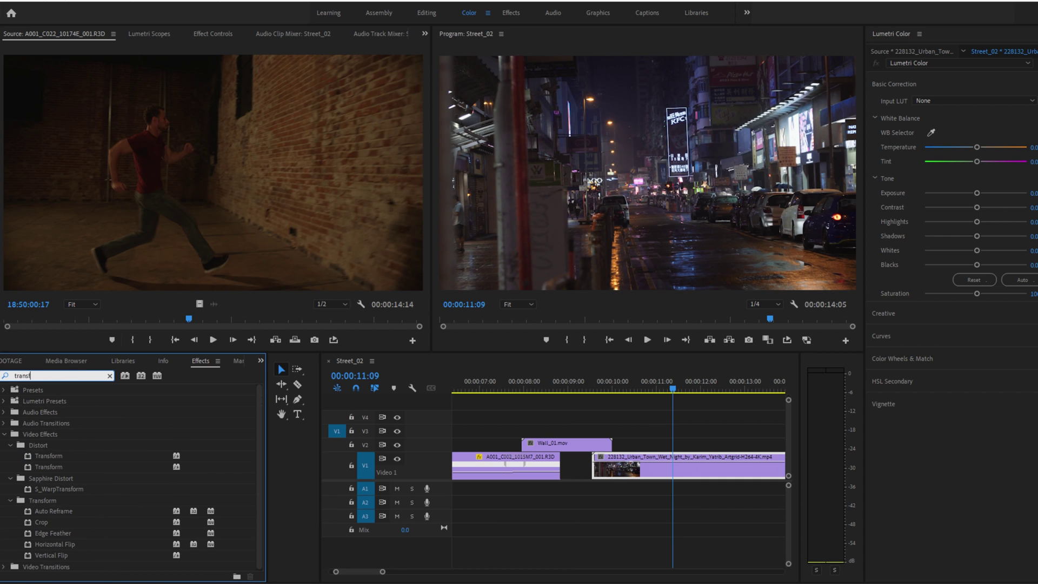
drag(49, 467, 639, 476)
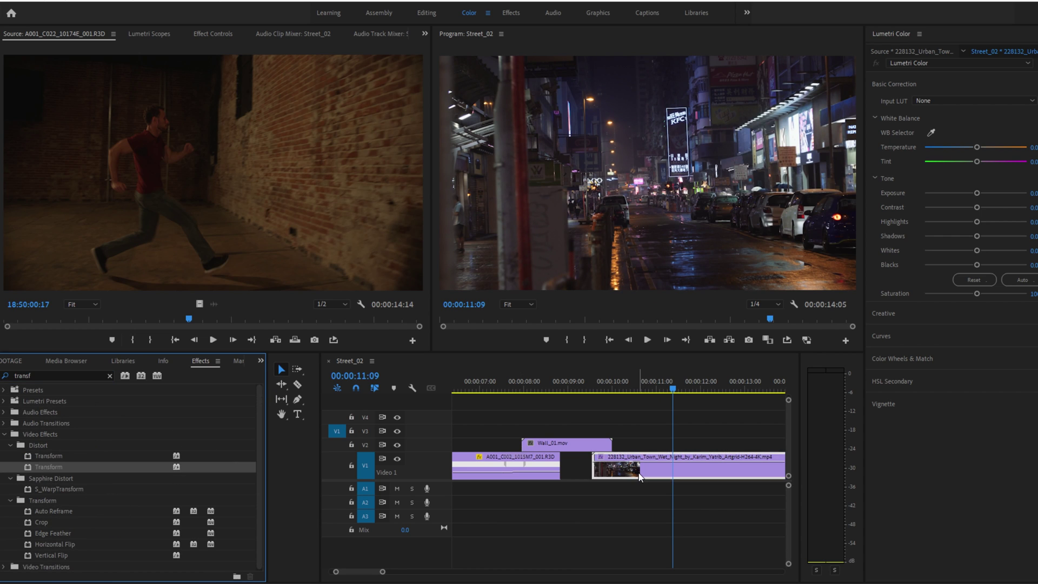
Step: Set the 228132_Urban_Town clip's Transform scale to 164 and its Motion rotation to 2°
click(211, 34)
scroll(160, 267, down, 3)
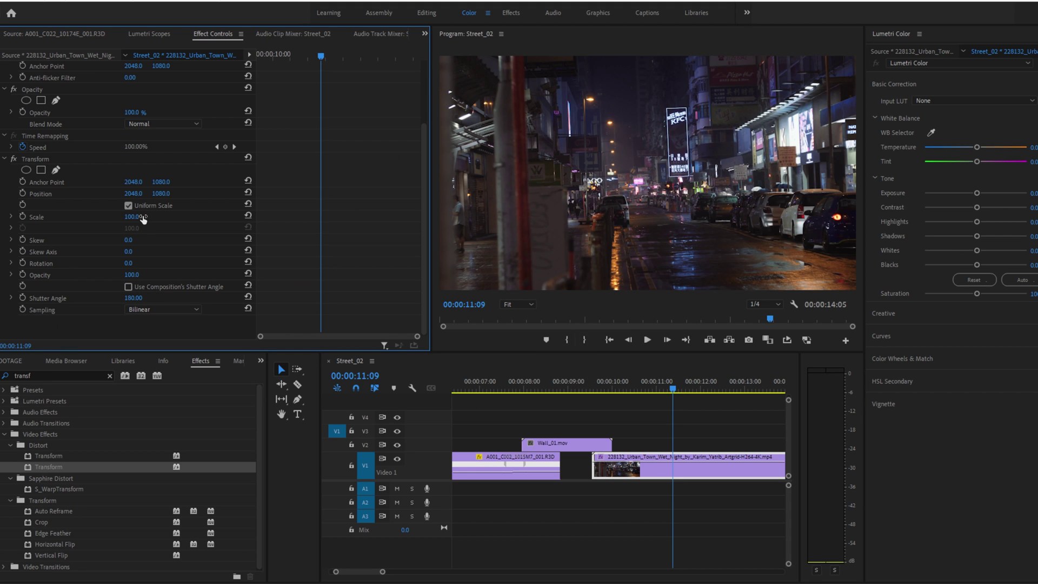
drag(131, 217, 166, 217)
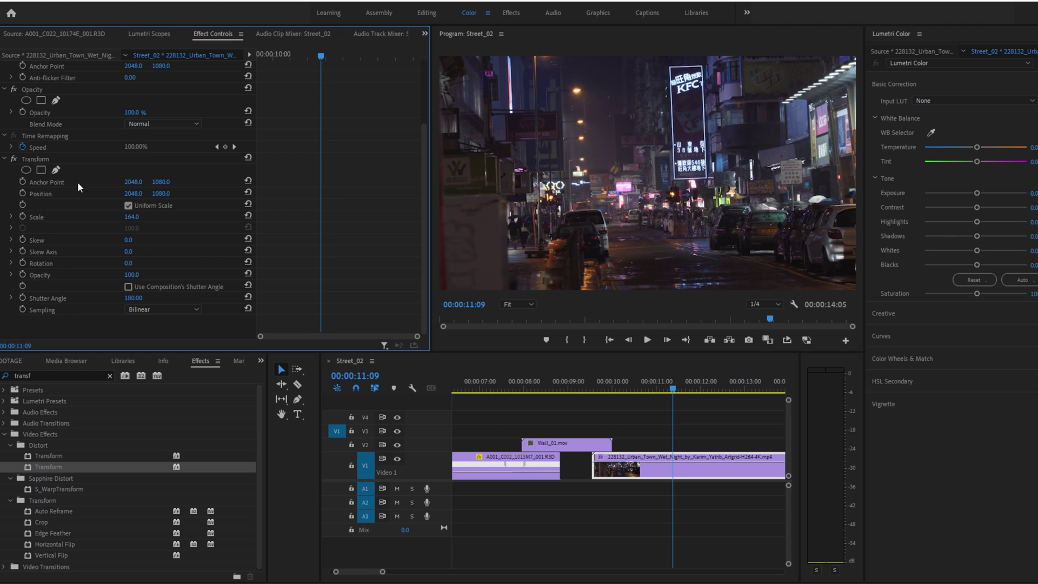
scroll(73, 105, up, 2)
scroll(103, 119, up, 1)
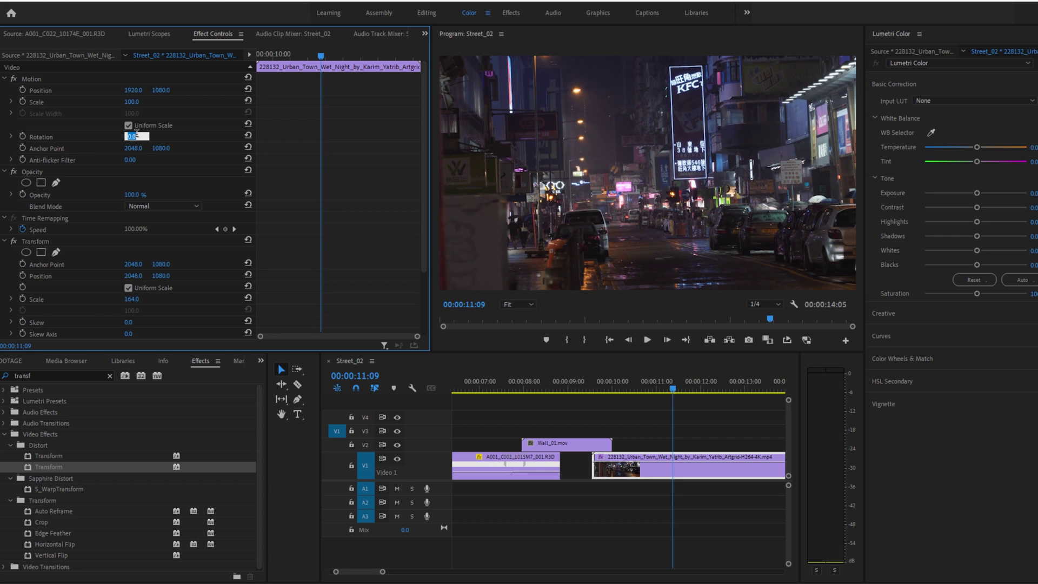
key(Return)
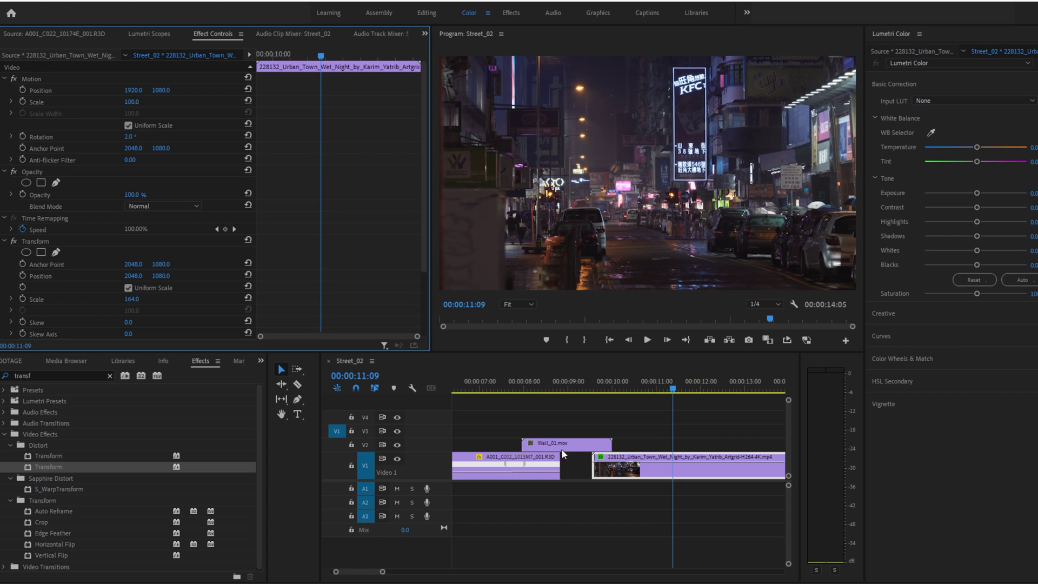
Step: Keyframe the clip's Transform Position at 00:00:09:22, and offset it horizontally with another keyframe at 00:00:09:17
drag(597, 389, 609, 389)
scroll(82, 298, down, 2)
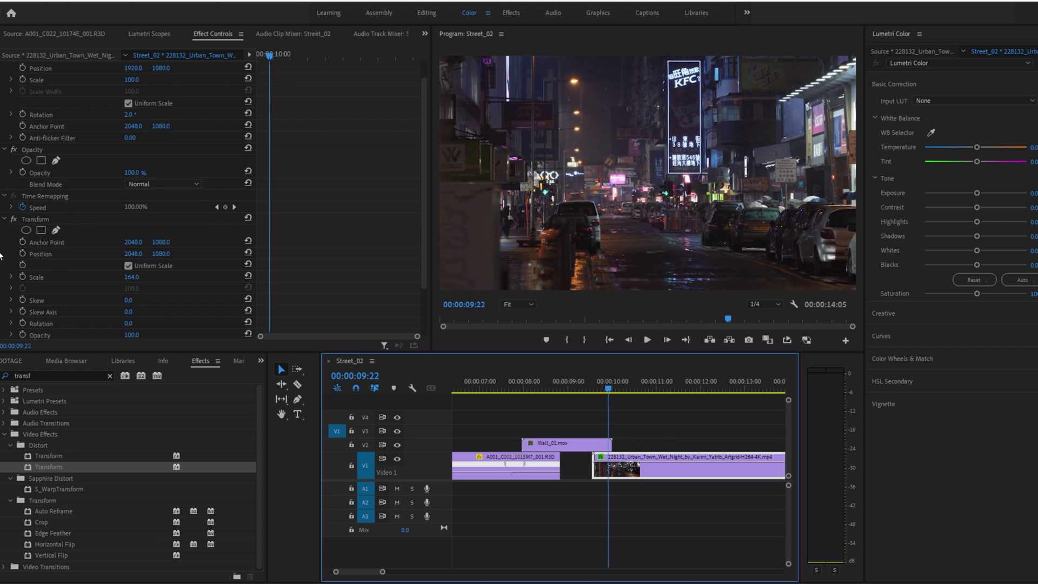
click(22, 254)
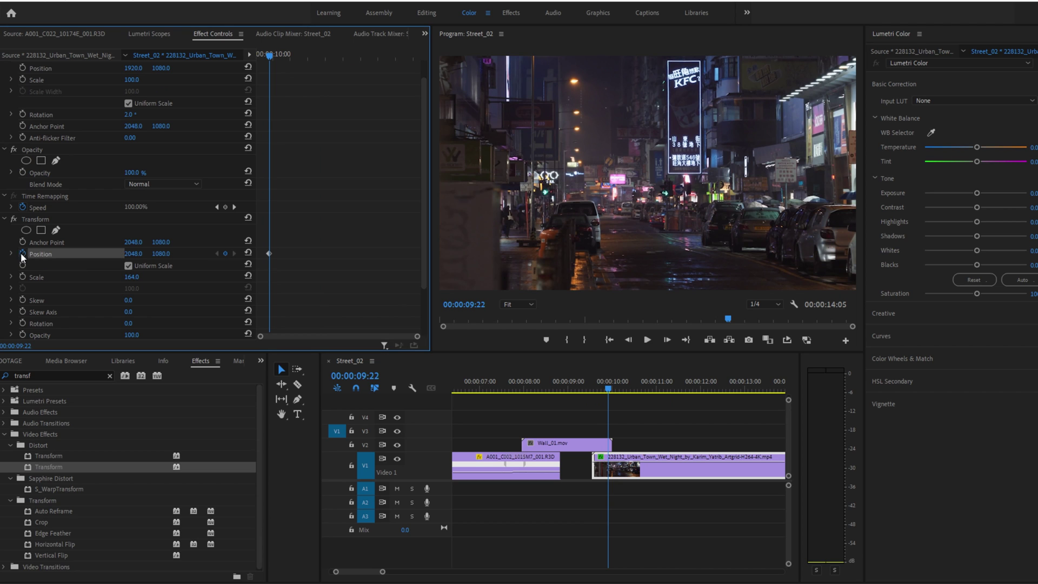
key(Left)
key(Left)
key(Left)
key(Left)
key(Left)
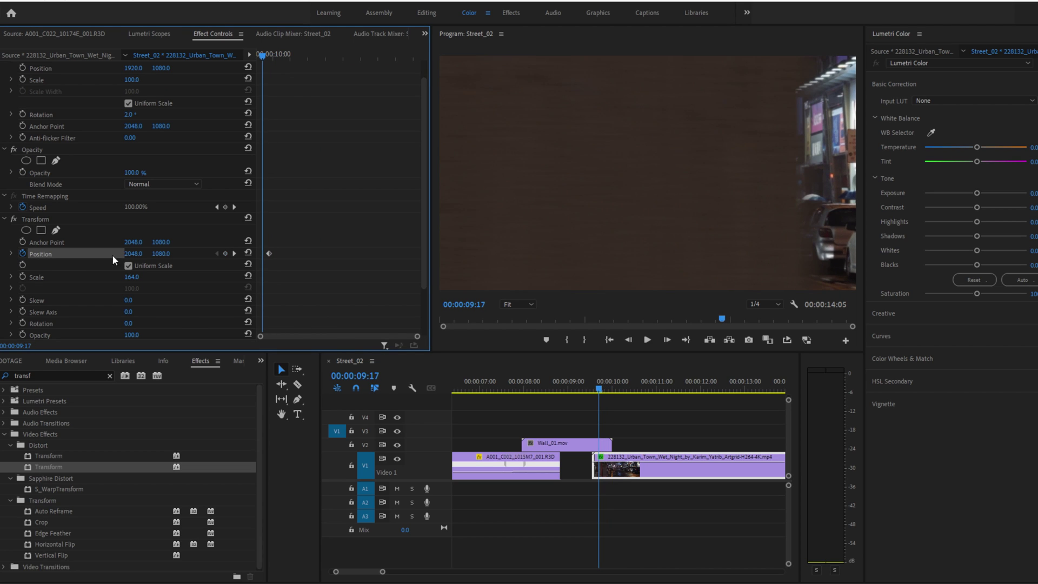
mouse_move(125, 254)
mouse_down()
mouse_move(335, 253)
mouse_move(137, 254)
mouse_up()
key(Left)
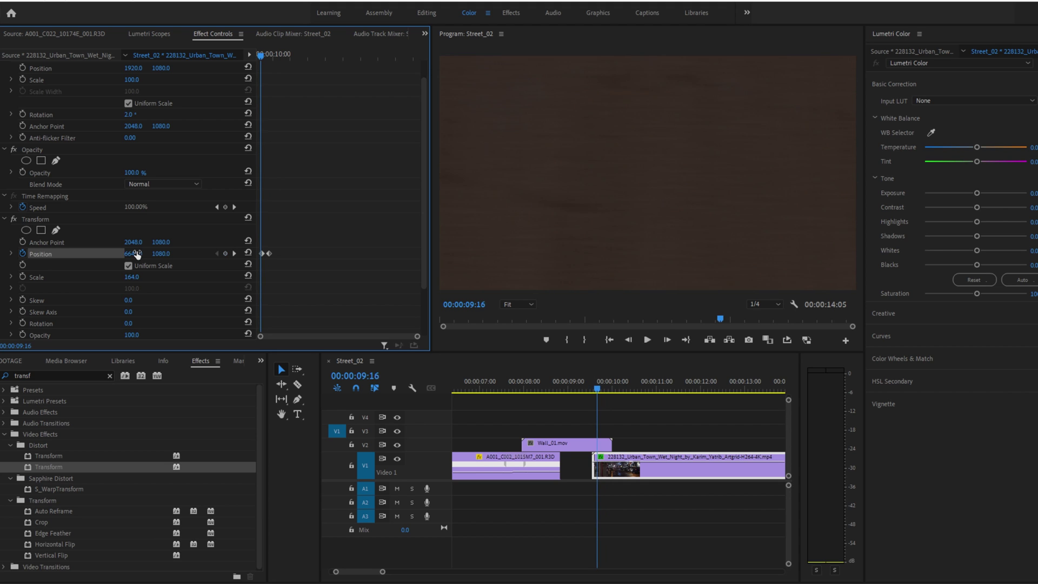
Step: Move the second Transform Position keyframe to 00:00:10:00 and play the move into the 228132_Urban_Town clip
key(Right)
key(Right)
key(Right)
key(Right)
key(Right)
key(Right)
key(Right)
key(Right)
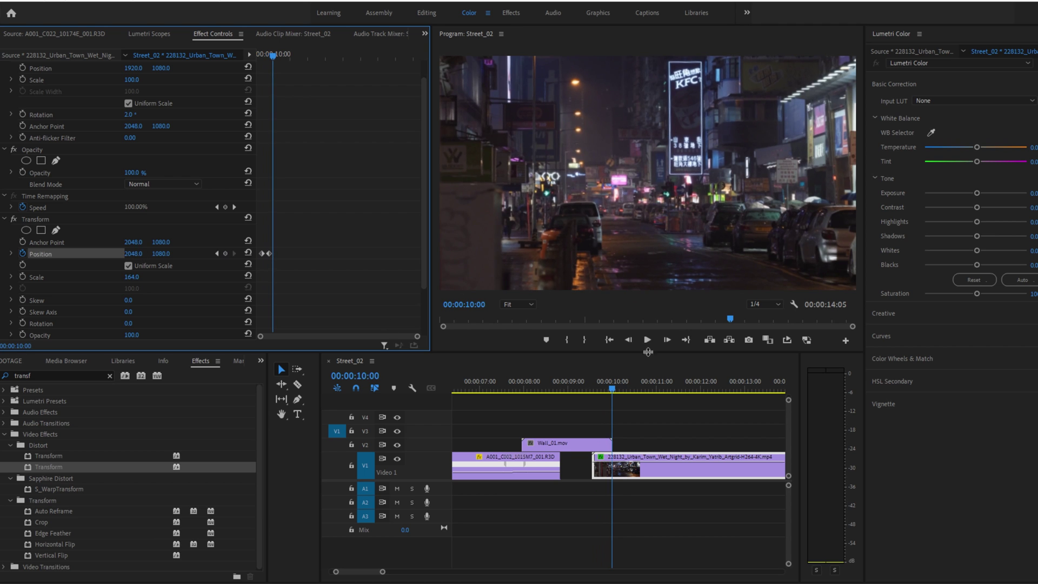
drag(273, 56, 255, 58)
key(space)
click(579, 388)
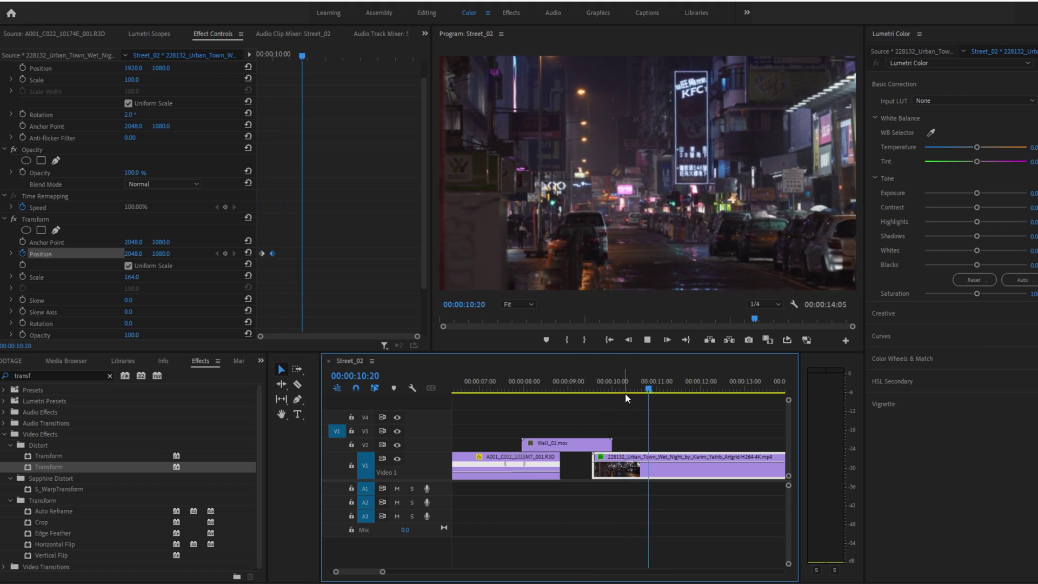
Step: Play the sequence from 00:00:07:18 to review the Wall_01.mov transition into the 228132_Urban_Town clip
key(equal)
key(minus)
key(minus)
key(minus)
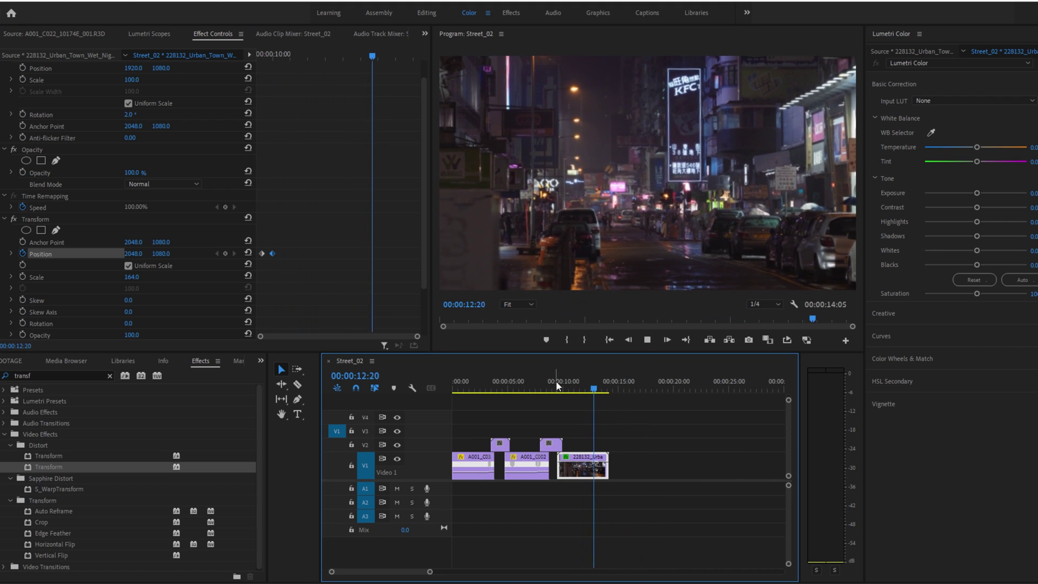
key(space)
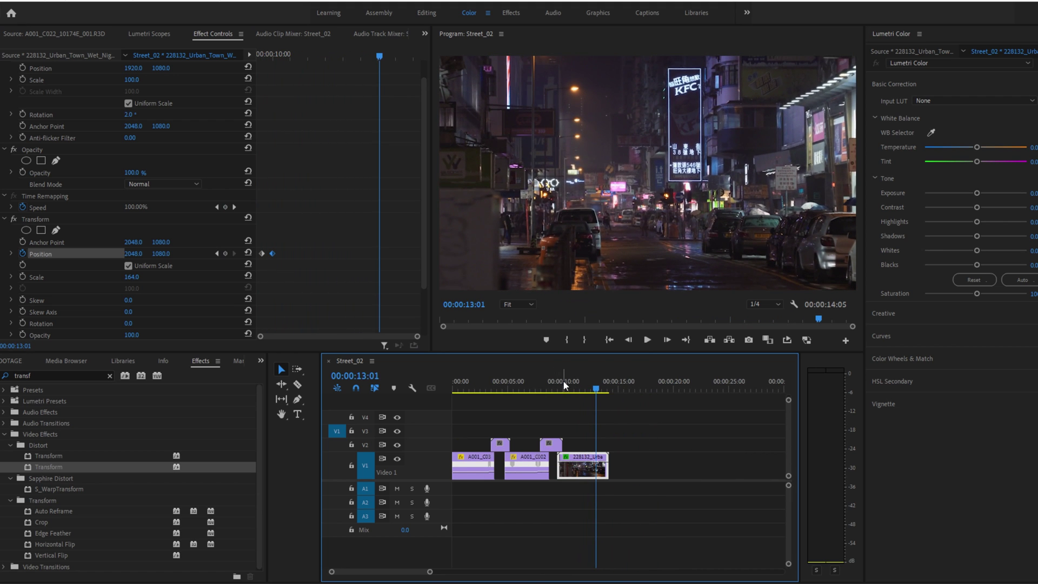
click(540, 388)
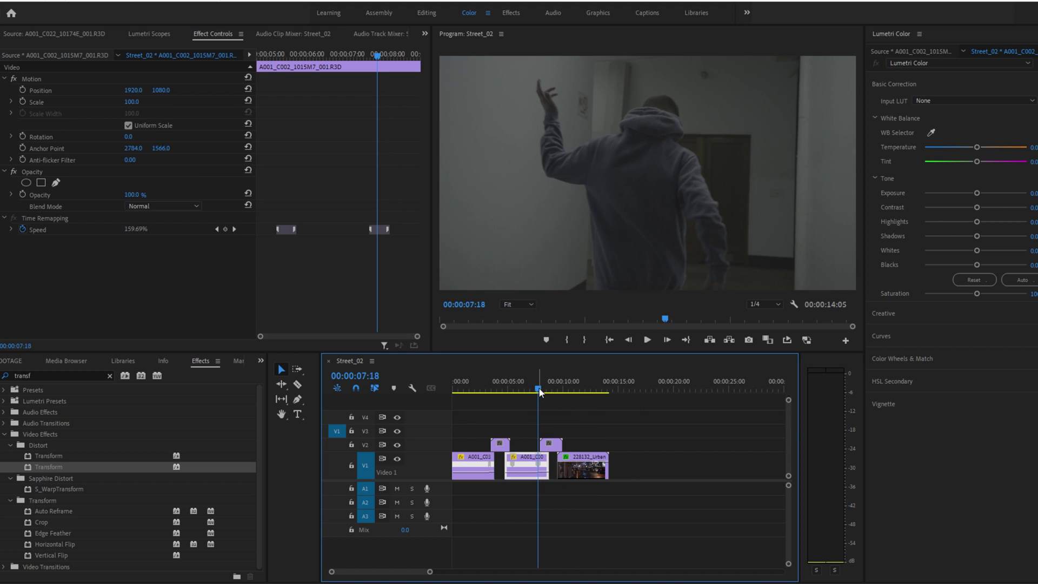
key(space)
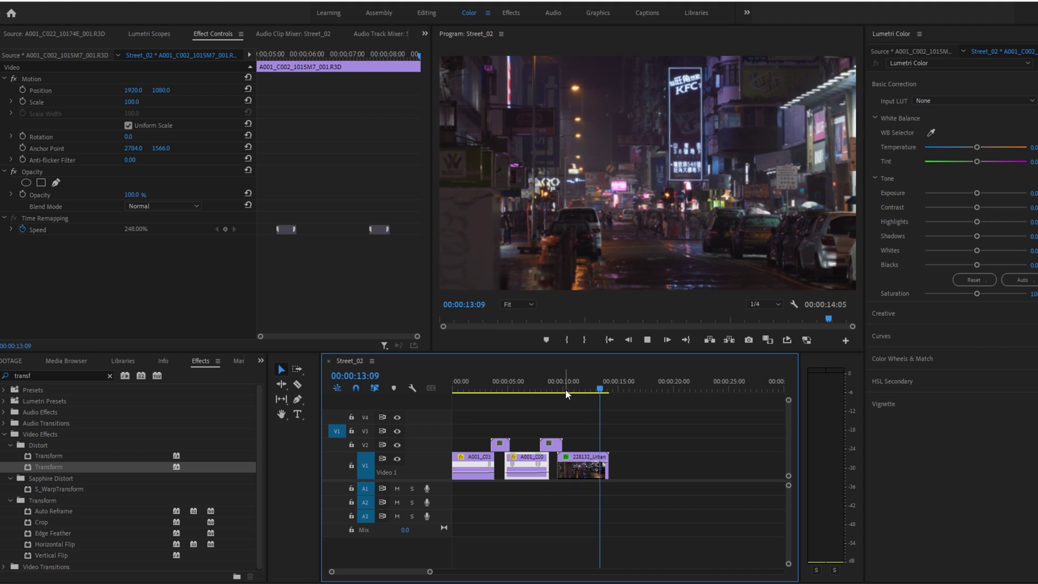
key(space)
Step: Duplicate Street_02.mov on V2 over the end of the 228132_Urban_Town clip, starting at 00:00:13:20
drag(499, 448, 617, 447)
click(599, 464)
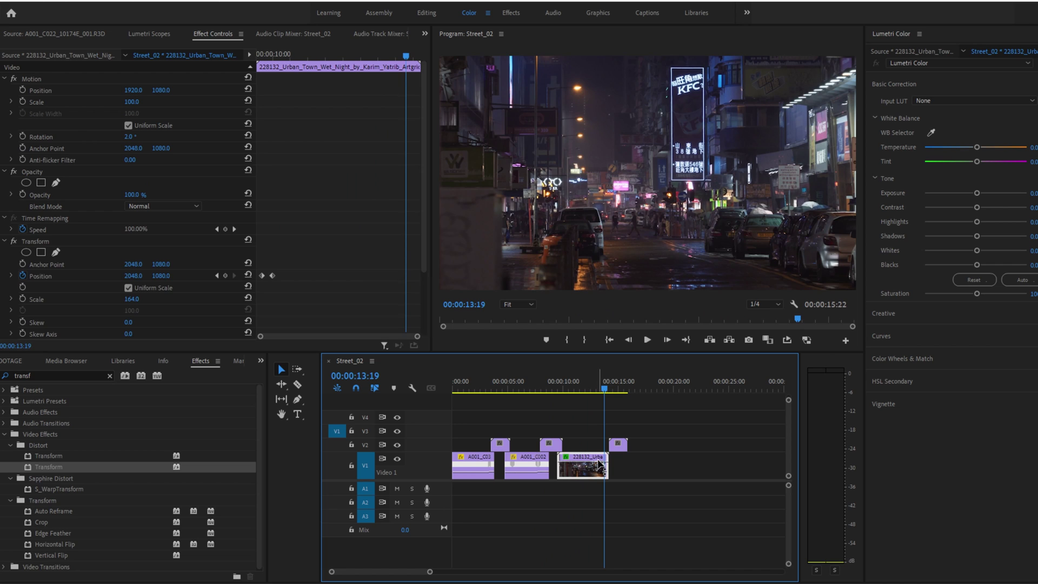
key(Left)
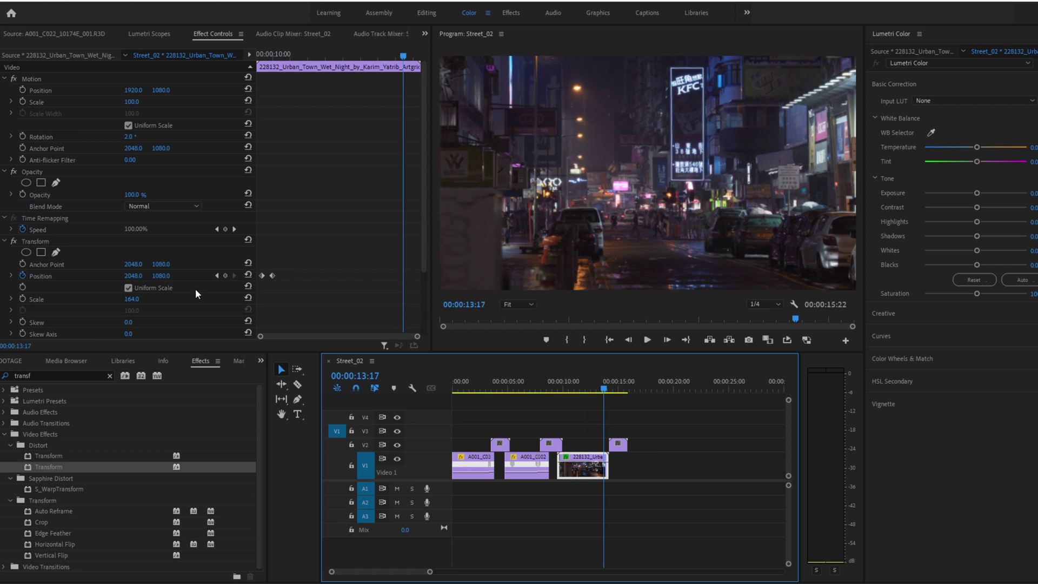
key(Right)
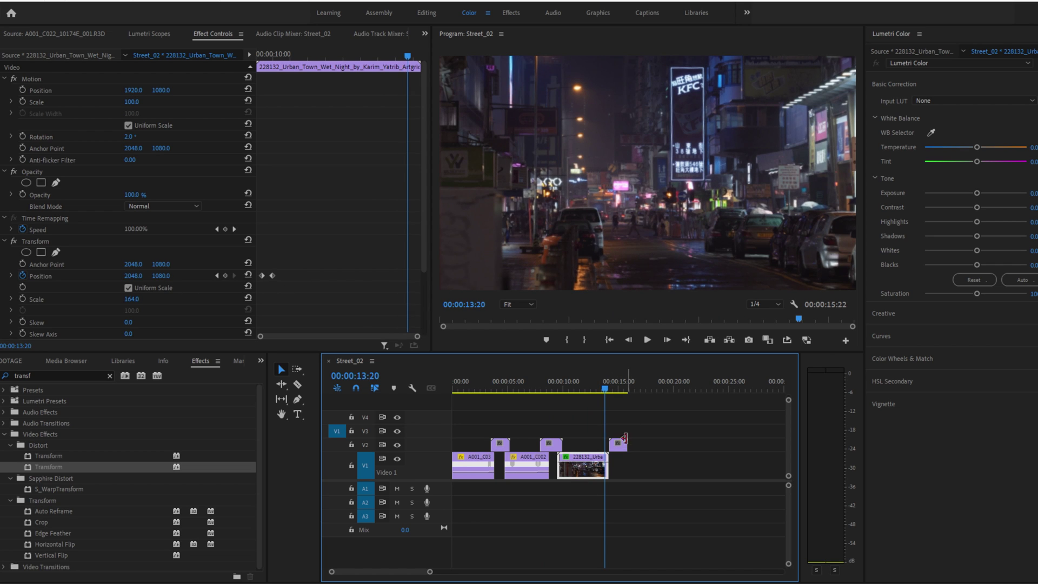
drag(617, 446, 614, 445)
key(Right)
key(Right)
key(Right)
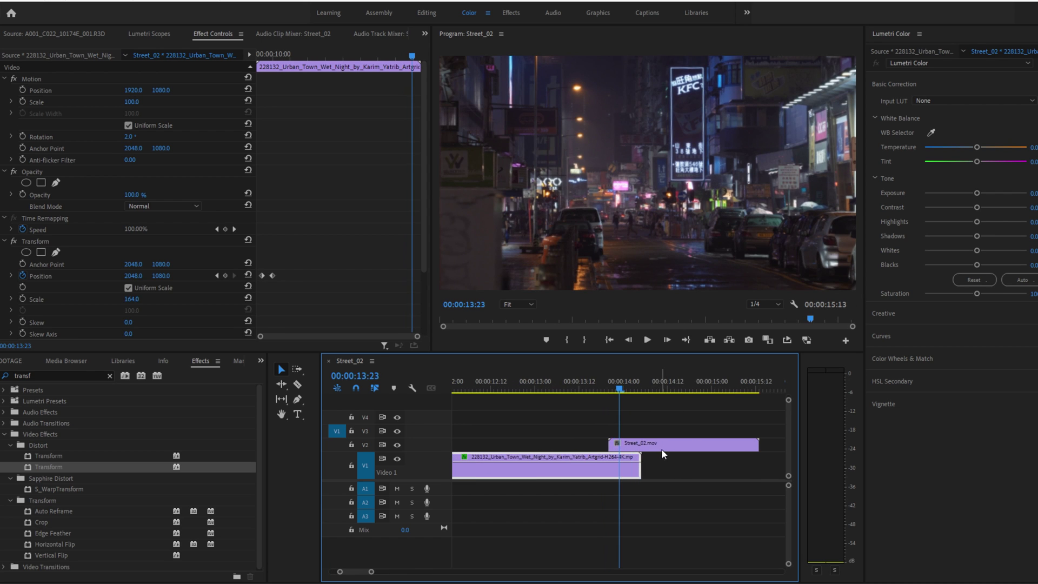
click(656, 446)
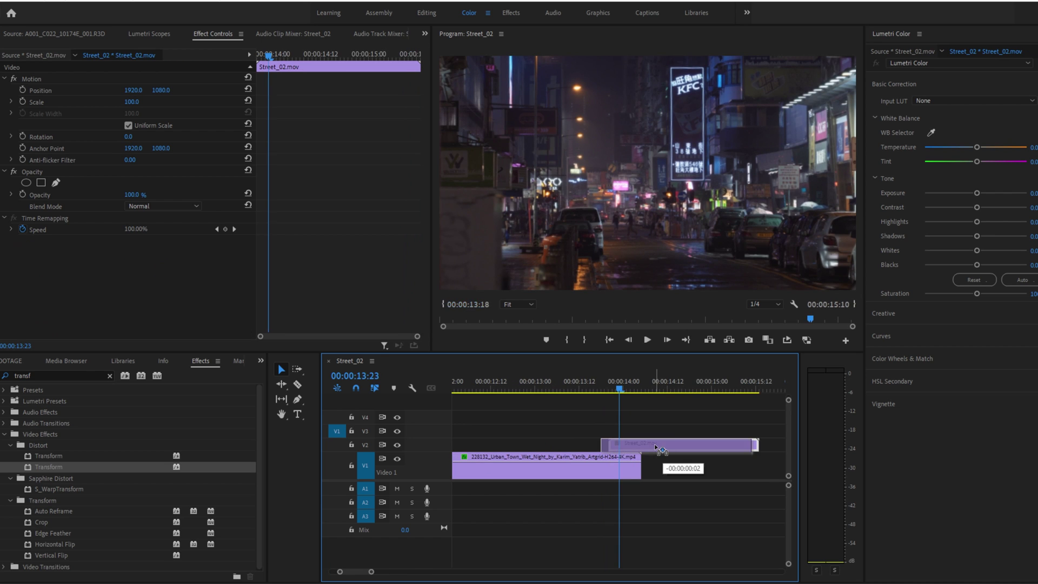
drag(655, 445, 657, 444)
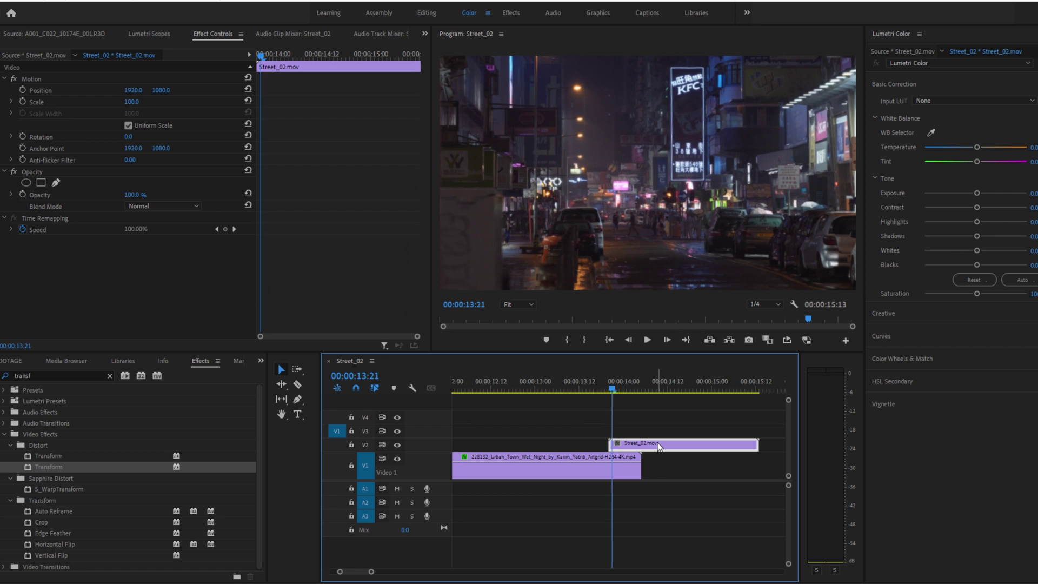
Step: Step through the duplicated Street_02.mov and add a Transform Position keyframe to the 228132_Urban_Town clip at 00:00:13:22
key(Right)
key(Right)
key(Right)
key(Right)
key(Right)
key(Right)
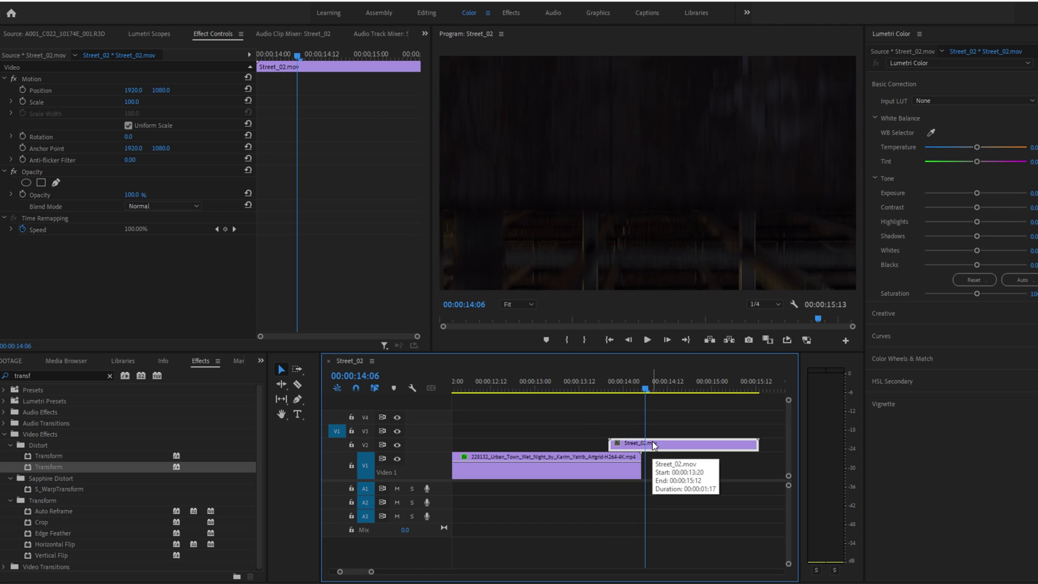
key(Left)
key(Left)
key(Left)
key(Left)
key(Left)
key(Left)
key(Left)
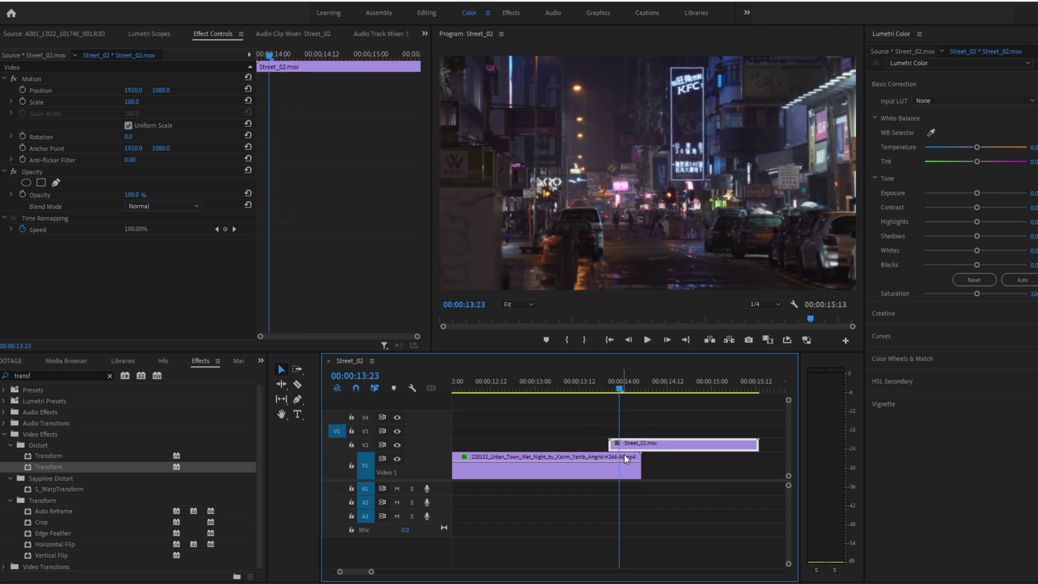
click(625, 458)
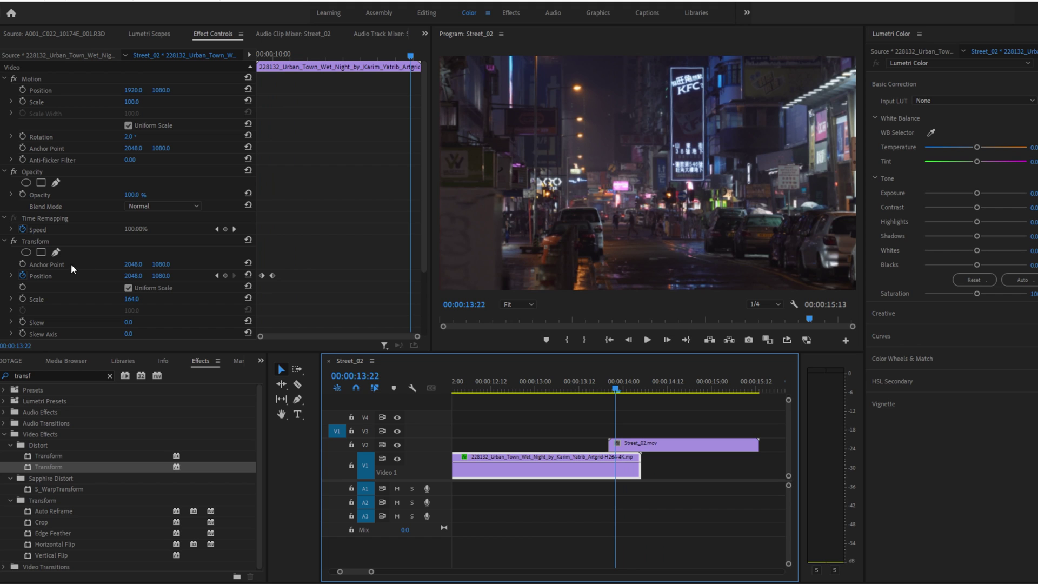
click(225, 275)
Step: Set the vertical Transform Position to -1128 at 00:00:14:04 and play the end of the 228132_Urban_Town clip
key(Right)
key(Right)
key(Right)
key(Right)
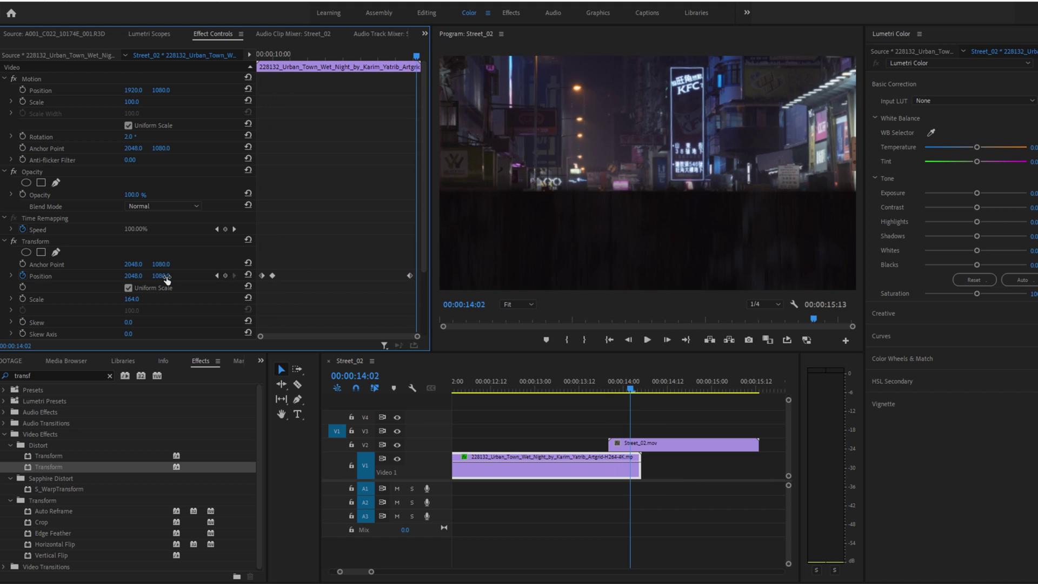
key(Right)
key(Right)
drag(167, 276, 116, 276)
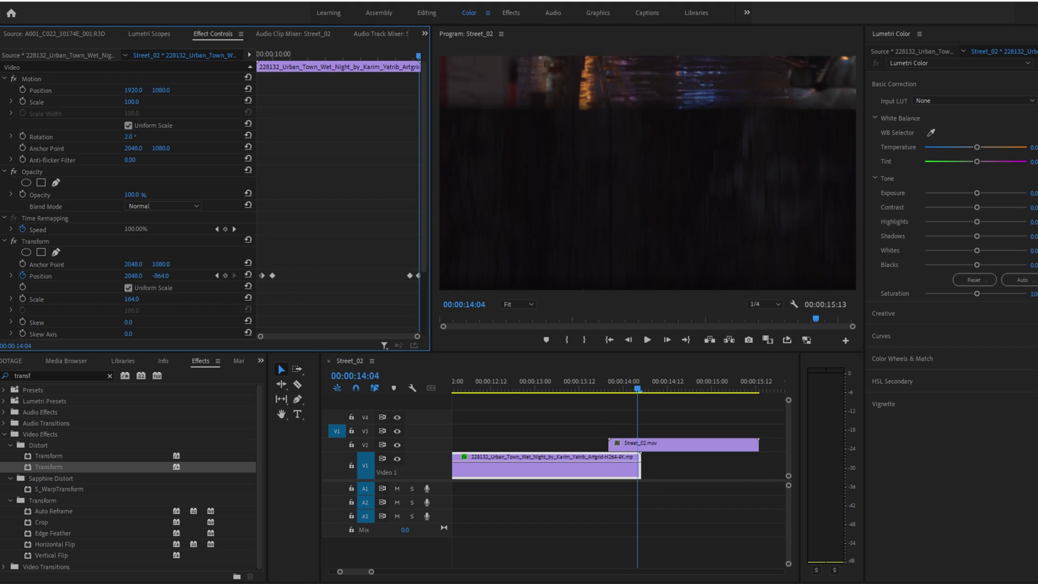
key(Right)
key(Left)
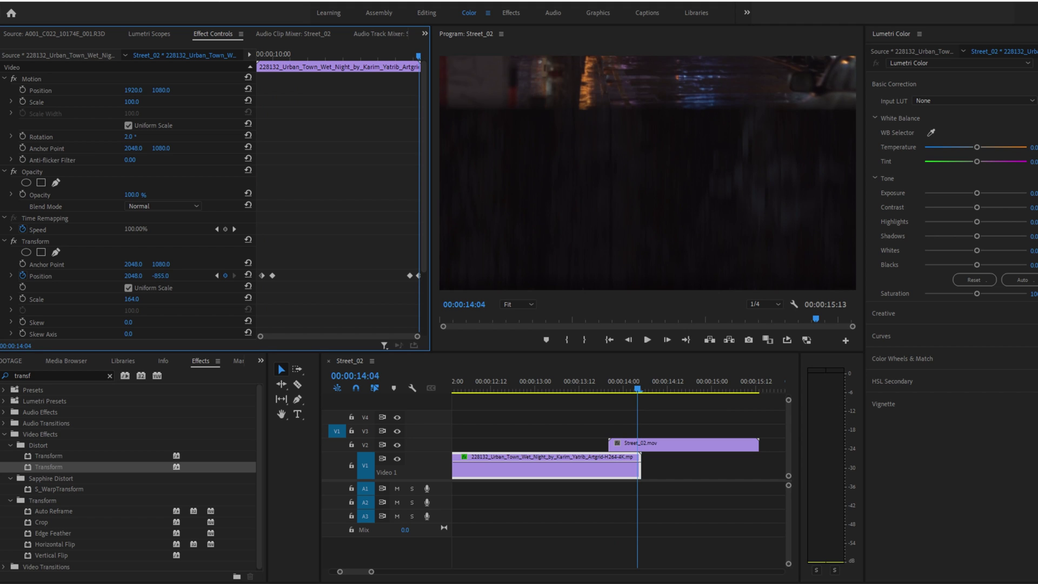
mouse_move(165, 276)
mouse_down()
mouse_move(117, 275)
mouse_move(150, 276)
mouse_up()
key(Right)
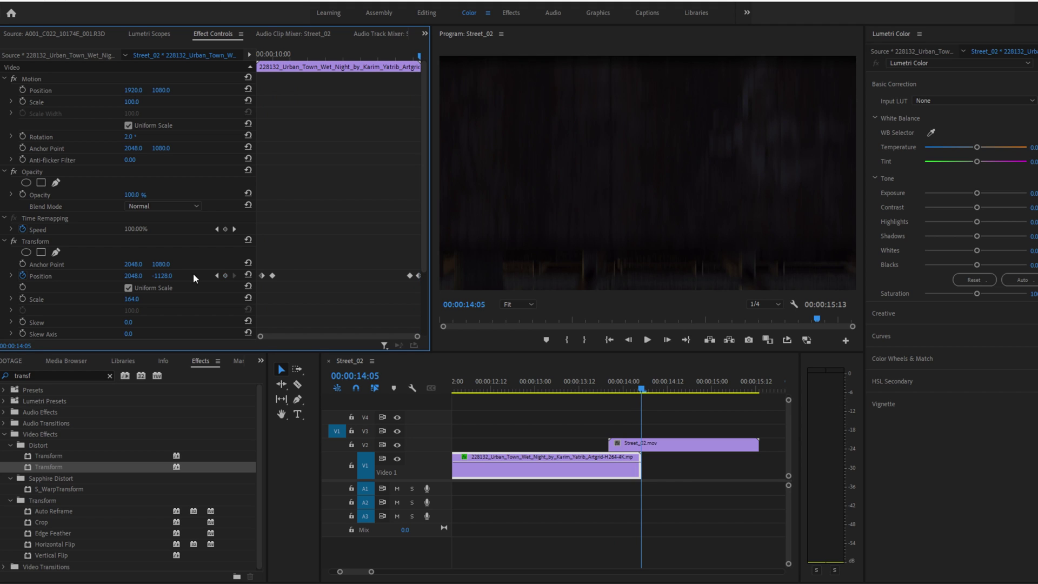
click(598, 386)
key(space)
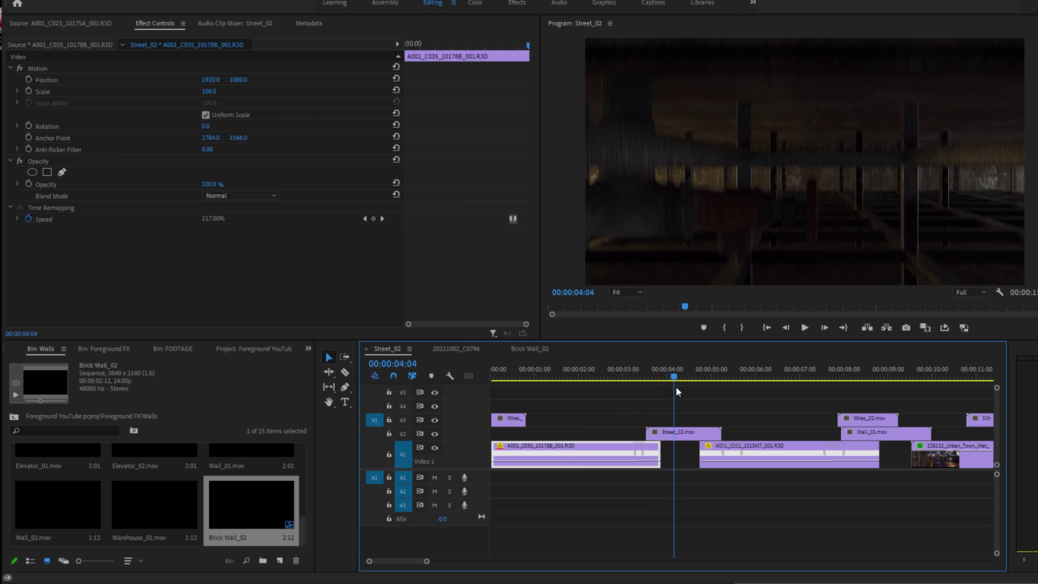
Step: Select the first Street_02.mov clip on V2 and search the video effects for flip
drag(675, 386, 670, 386)
click(674, 435)
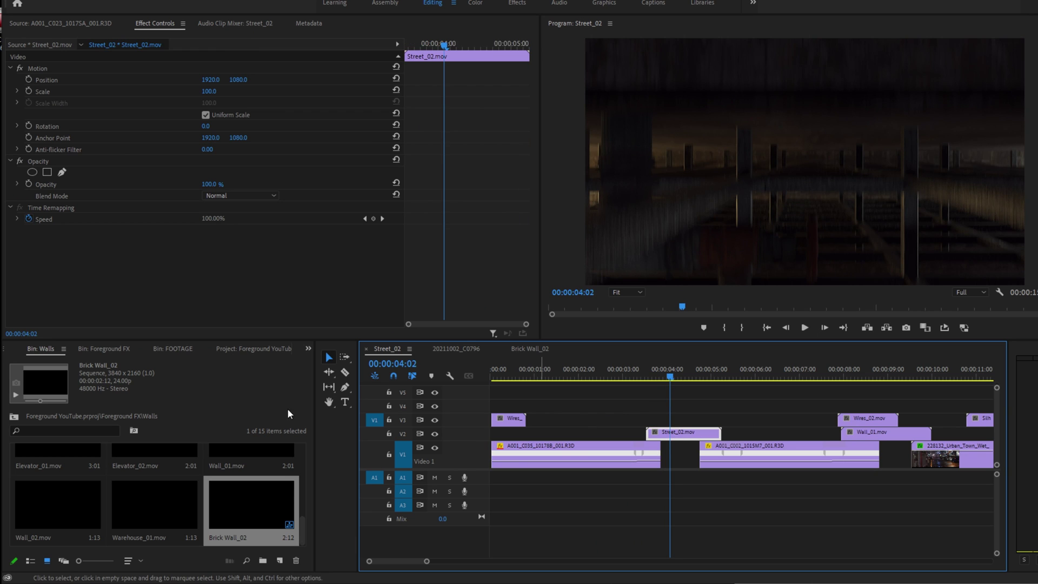
click(308, 349)
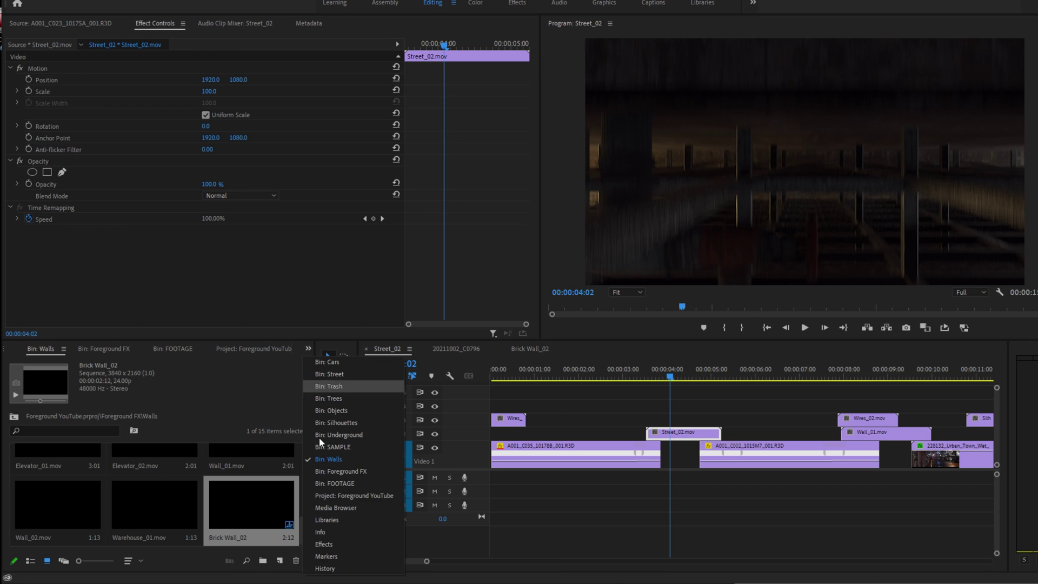
click(337, 541)
click(65, 364)
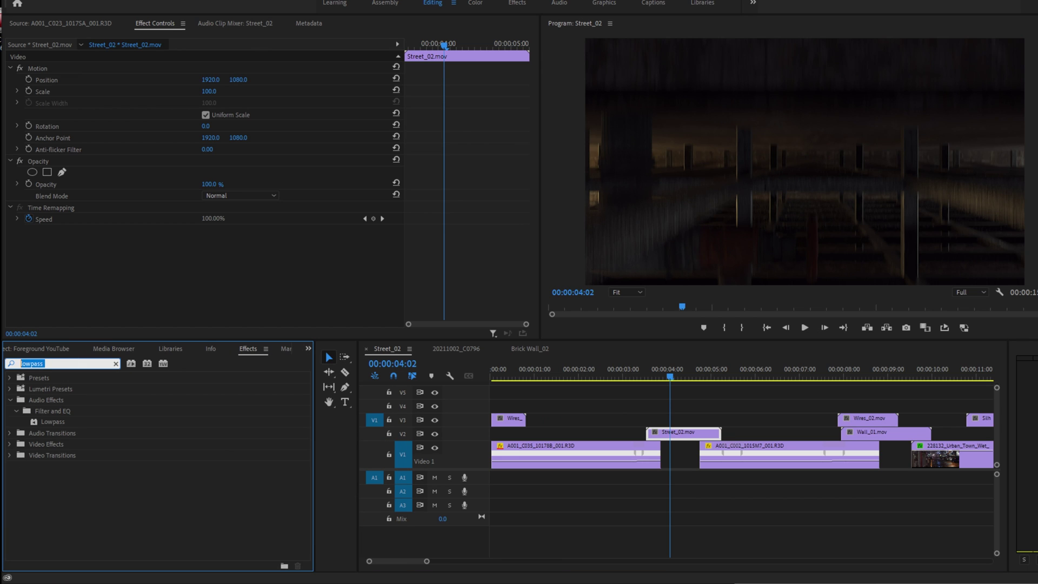
text(flip)
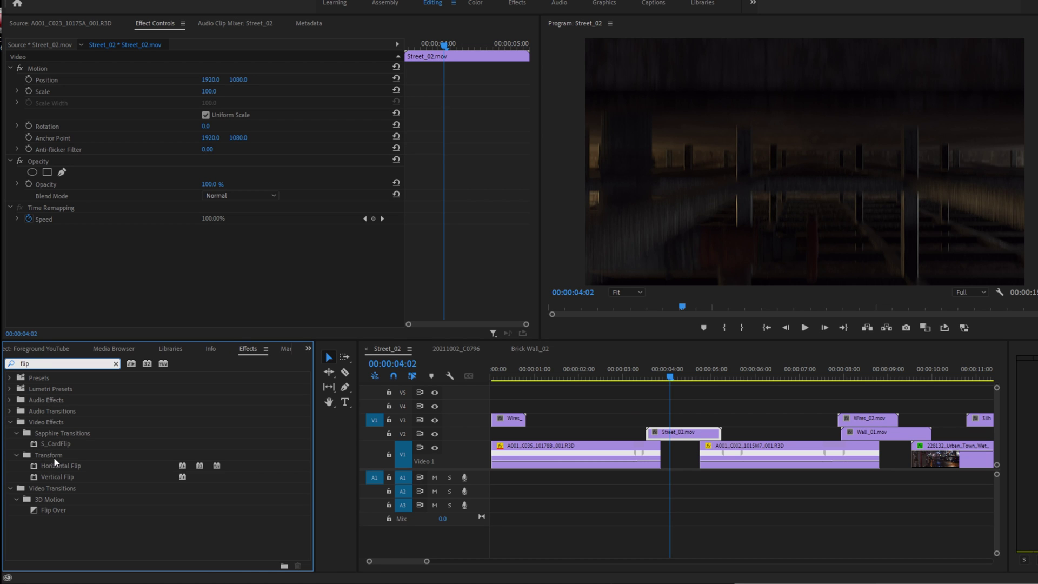
Step: Apply the Vertical Flip effect to the first Street_02.mov clip on V2 and play the transition
click(656, 377)
key(space)
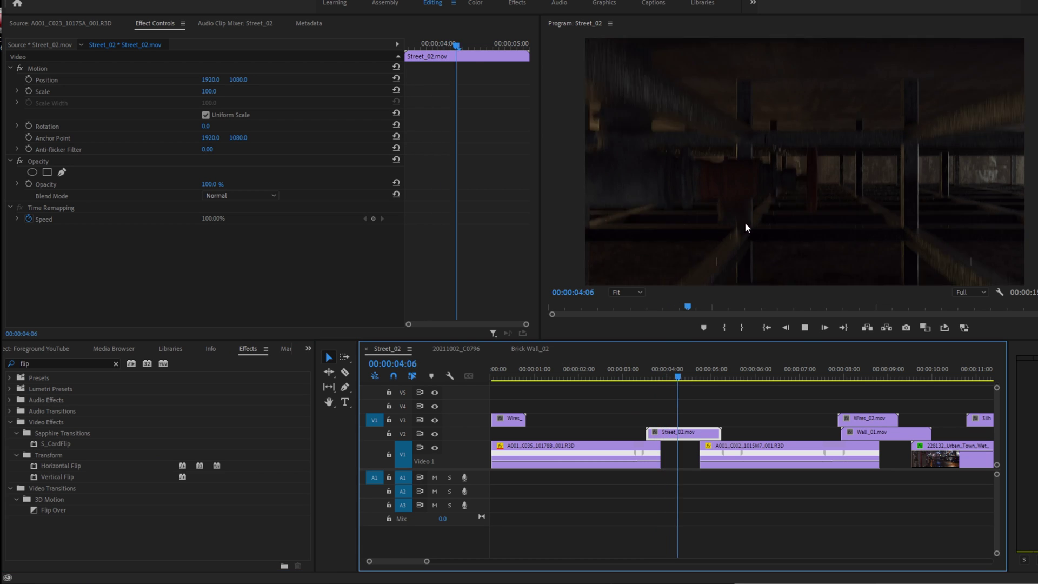
key(space)
drag(63, 475, 679, 440)
click(645, 377)
key(space)
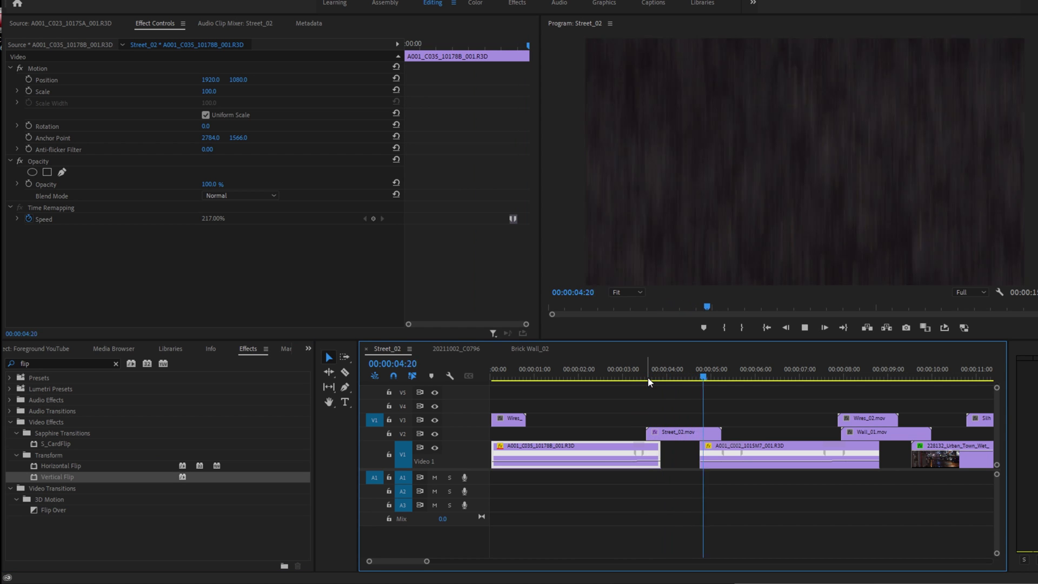
key(space)
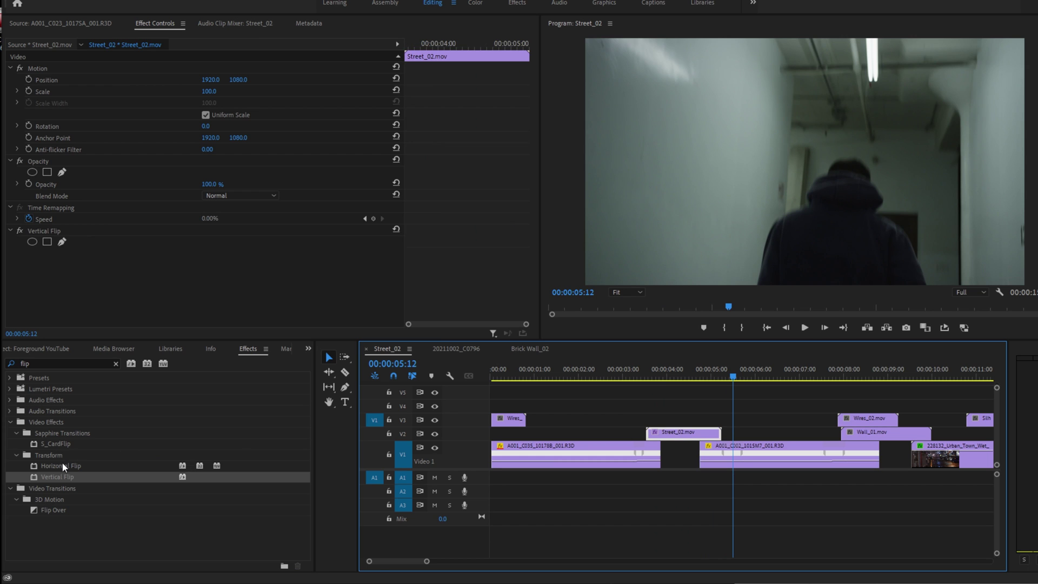
Step: Apply the Horizontal Flip effect to Wall_01.mov on V2 and play its transition
drag(63, 467, 930, 382)
drag(855, 436, 855, 435)
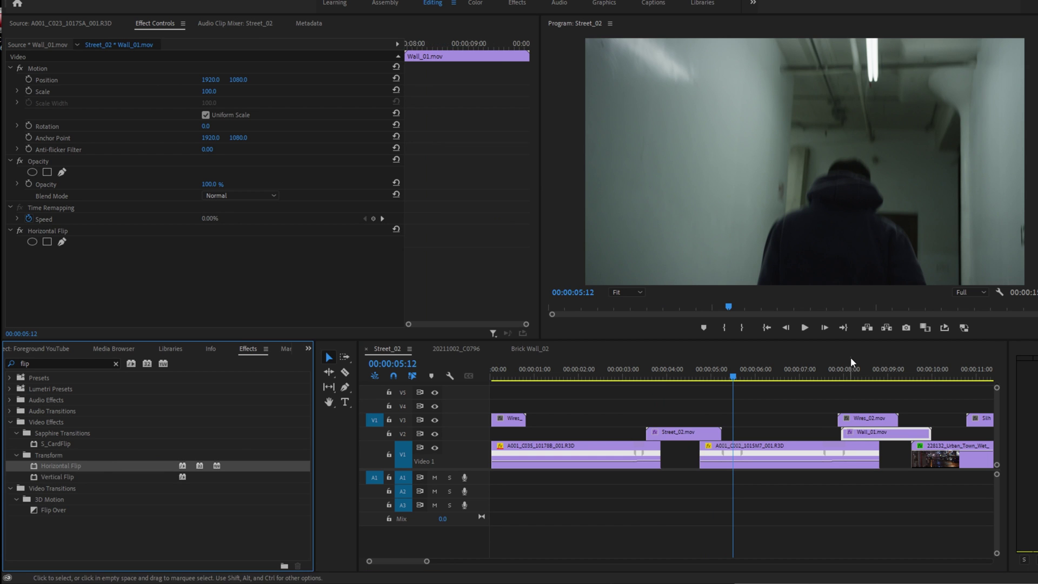
click(842, 377)
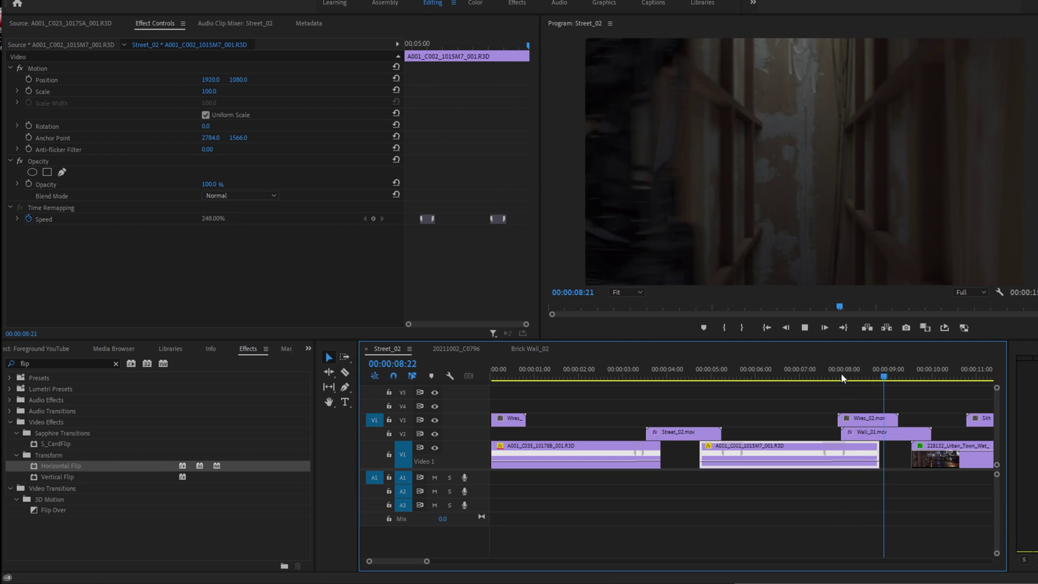
key(space)
Step: Delete Wires_02.mov from V3 above Wall_01.mov and play the transition without it
click(848, 423)
key(Delete)
click(832, 375)
key(space)
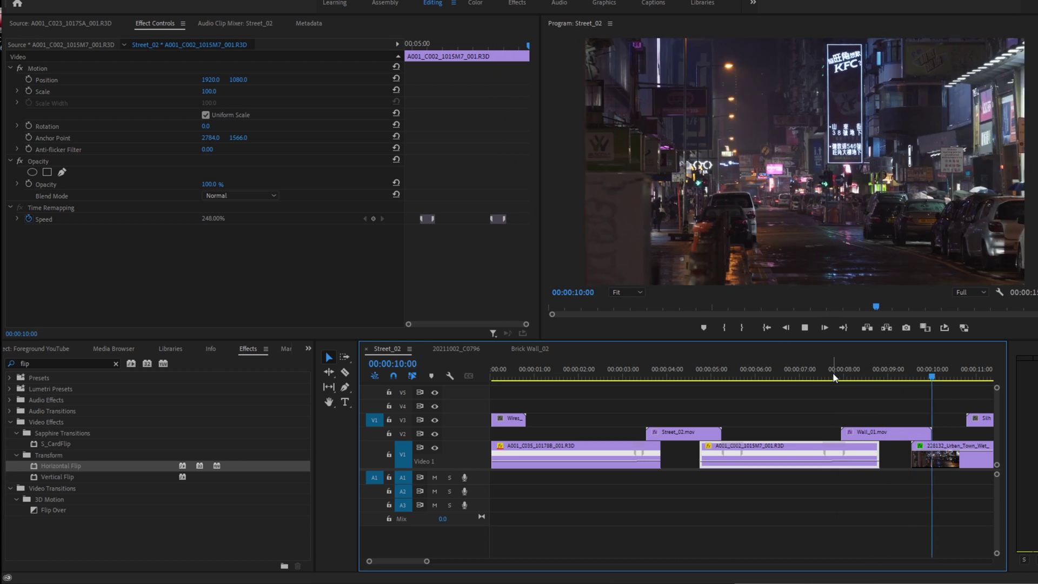
drag(834, 376, 868, 381)
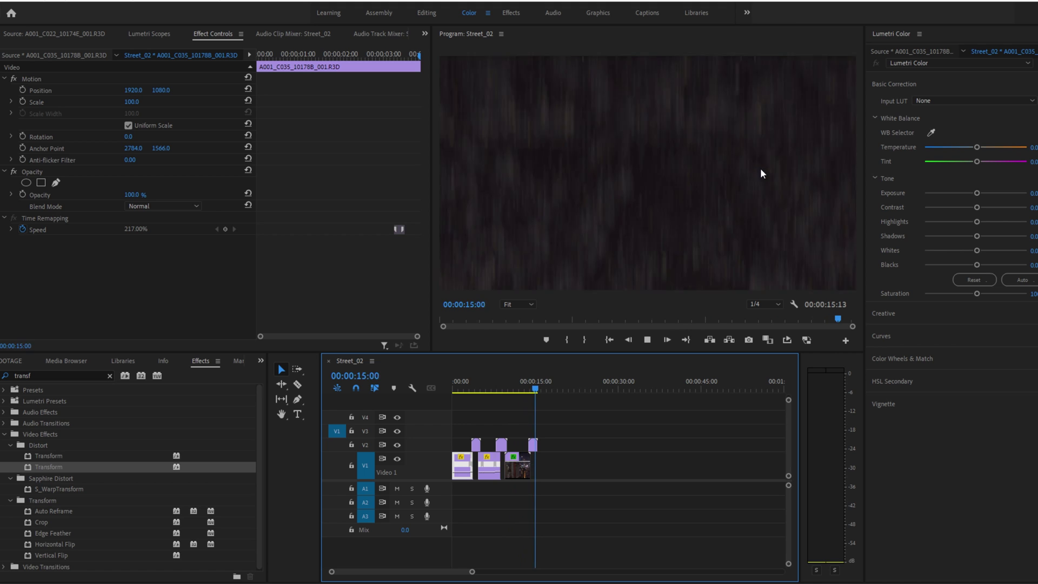
Step: Review the final Street_02.mov transition around 00:00:14:05 at the end of the 228132_Urban_Town clip
drag(537, 389, 530, 388)
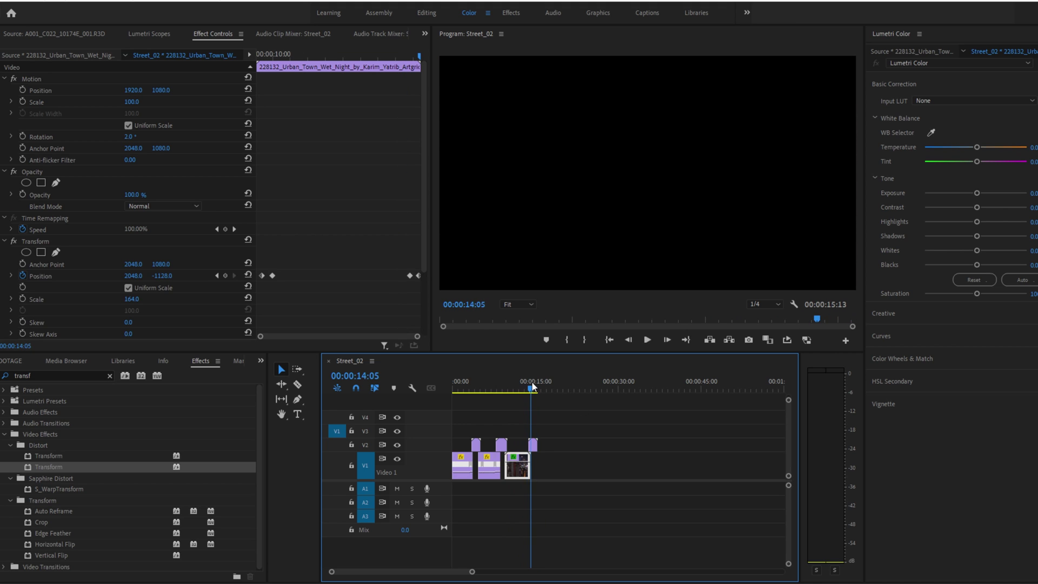
key(=)
key(=)
key(=)
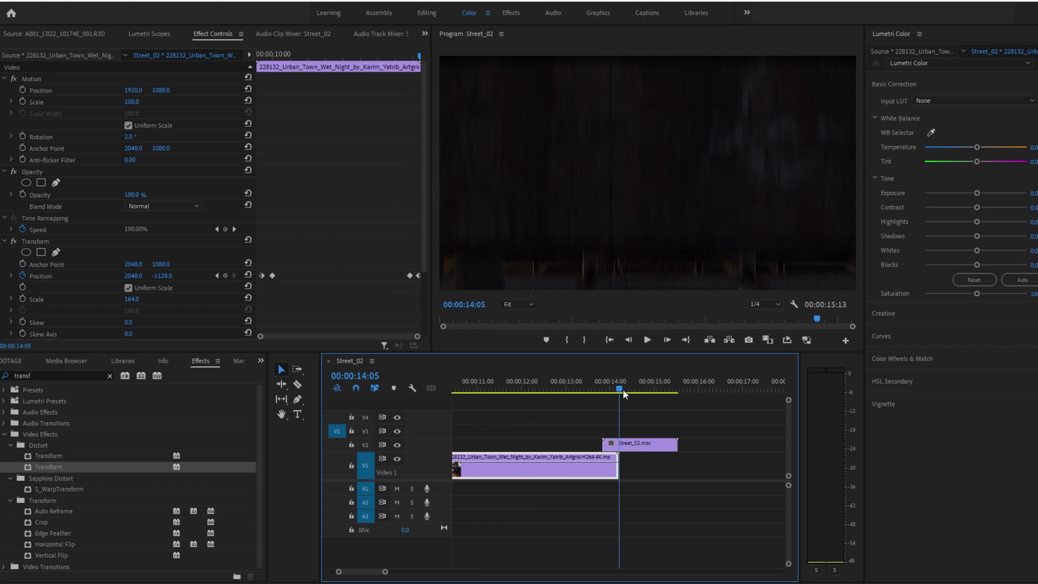
drag(622, 390, 591, 400)
key(backslash)
key(space)
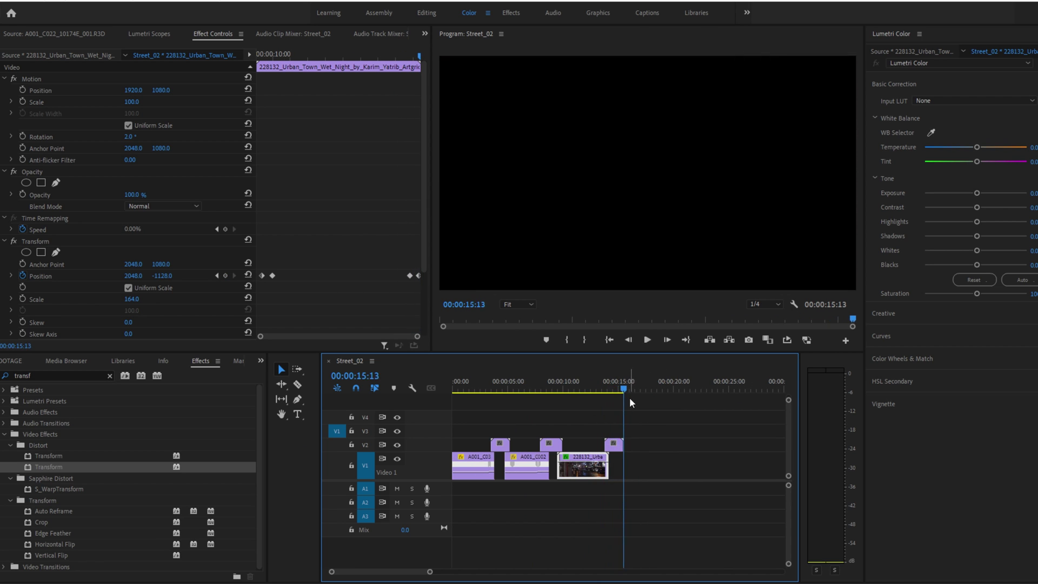
Step: Play the sequence from its start through the first Street_02.mov transition into the A001_C002_1015M7_001.R3D clip
key(minus)
key(Home)
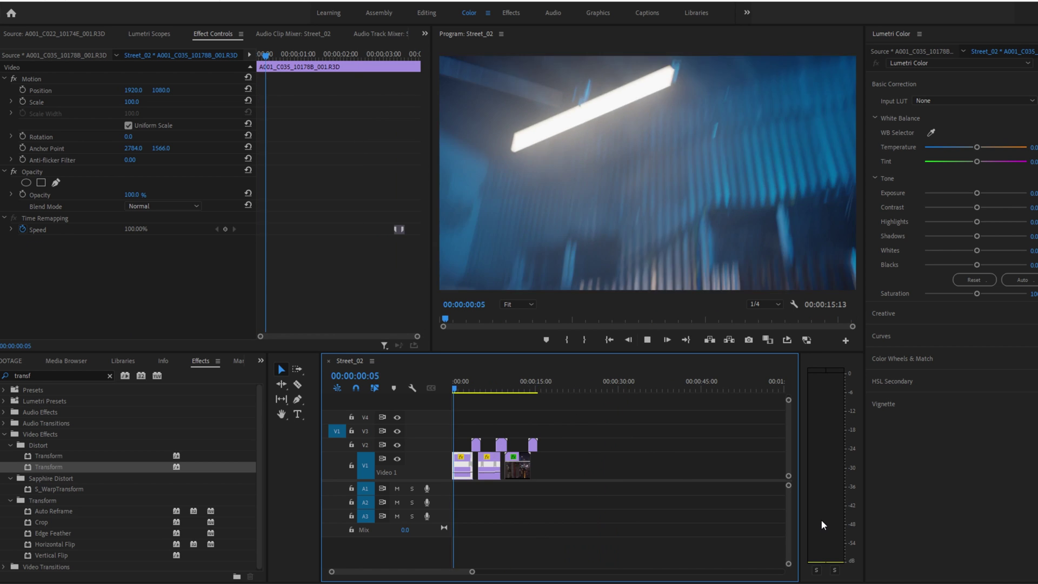
key(space)
key(equal)
key(equal)
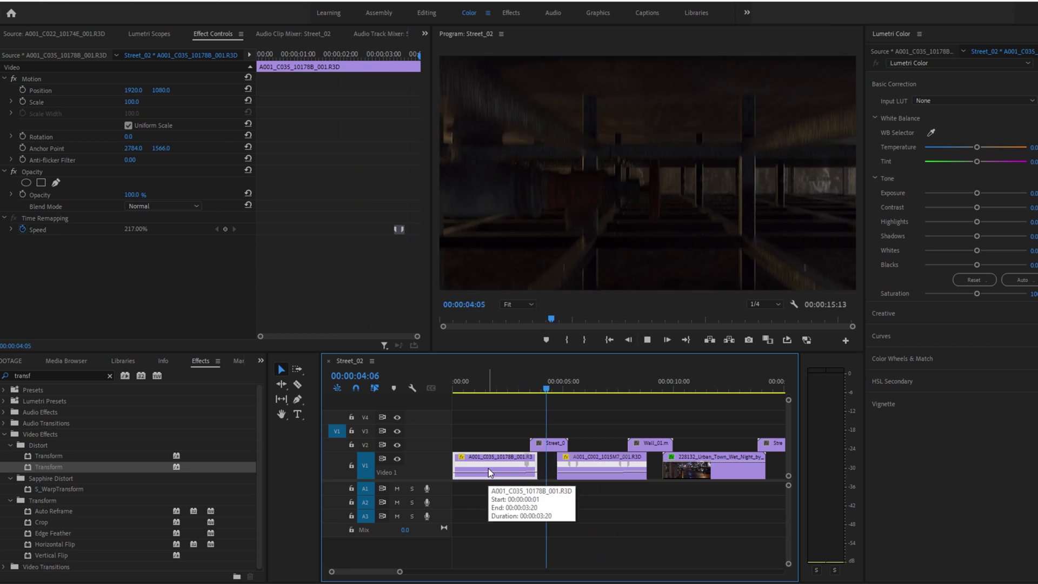
key(space)
Step: Open the Silhouettes bin inside Foreground FX and preview Silhouette_01.mov, Silhouette_03.mov and Silhouette_04.mov
click(7, 360)
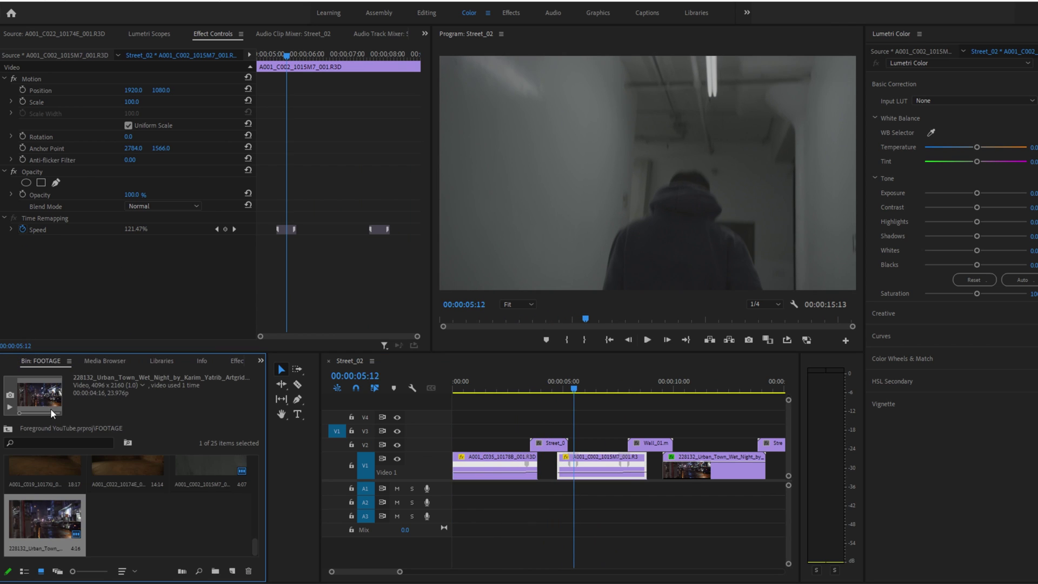
click(8, 430)
double_click(43, 506)
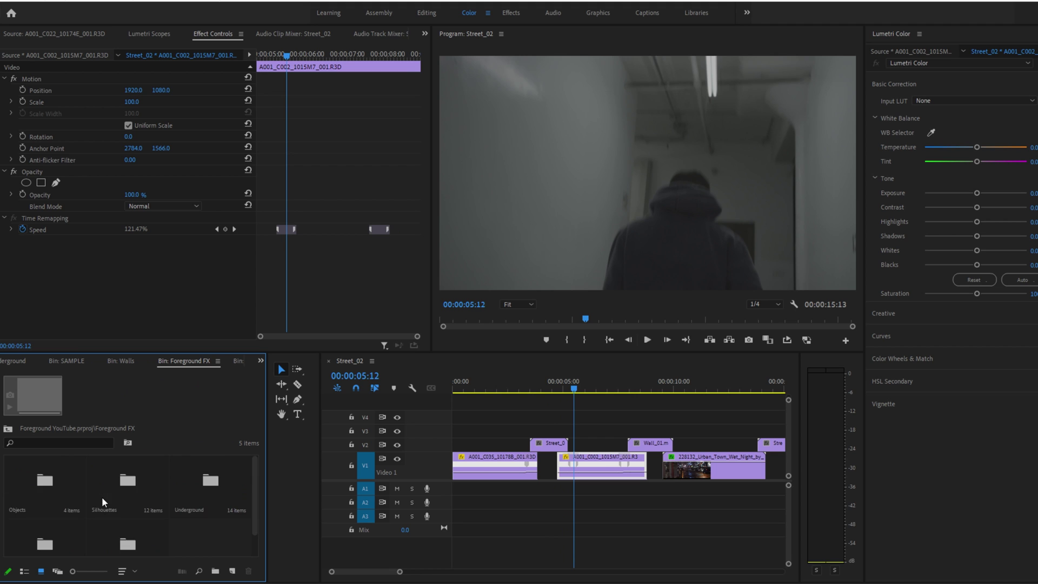
double_click(127, 478)
double_click(24, 465)
key(space)
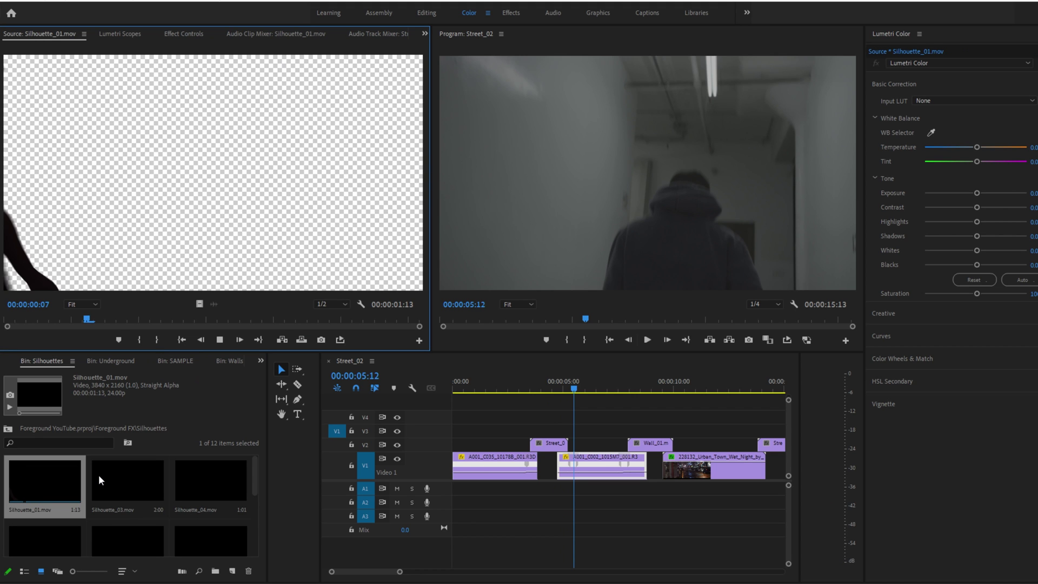
click(102, 476)
double_click(100, 477)
key(space)
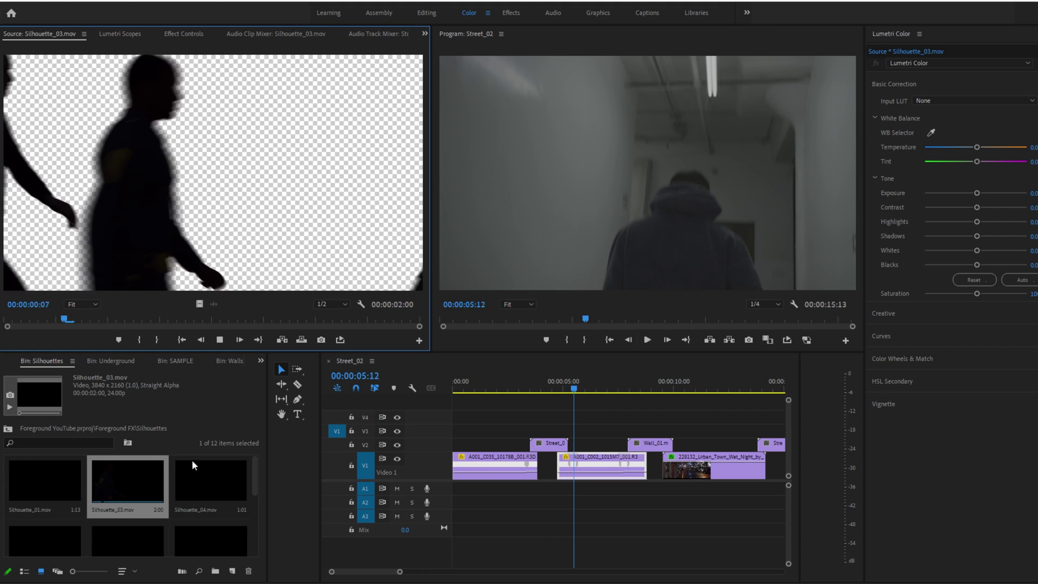
double_click(199, 466)
key(space)
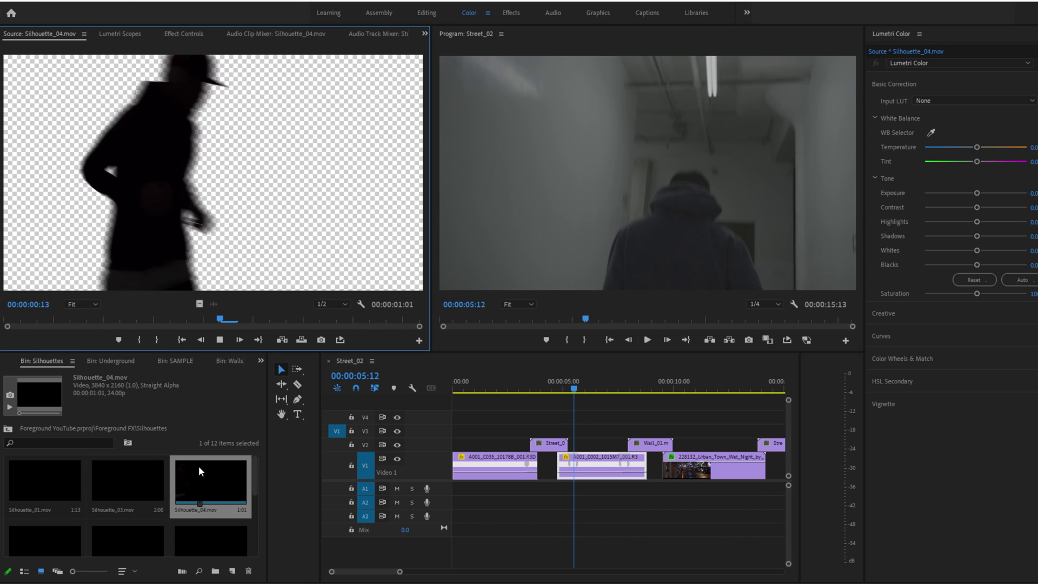
Step: Preview Silhouette_06.mov, Silhouette_07.mov and Silhouette_09.mov from the Silhouettes bin
scroll(135, 532, down, 2)
double_click(102, 482)
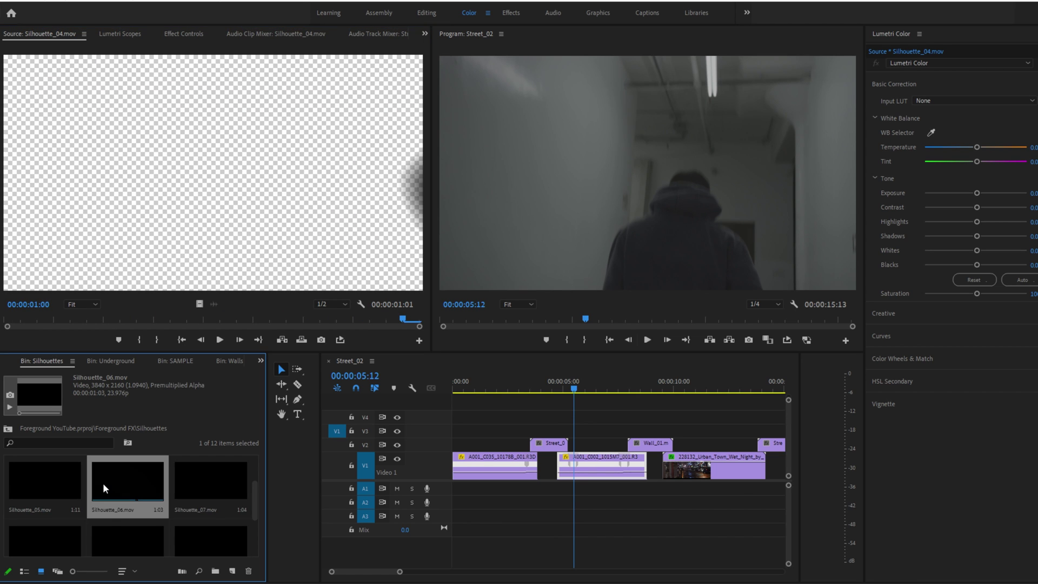
key(space)
double_click(189, 489)
key(space)
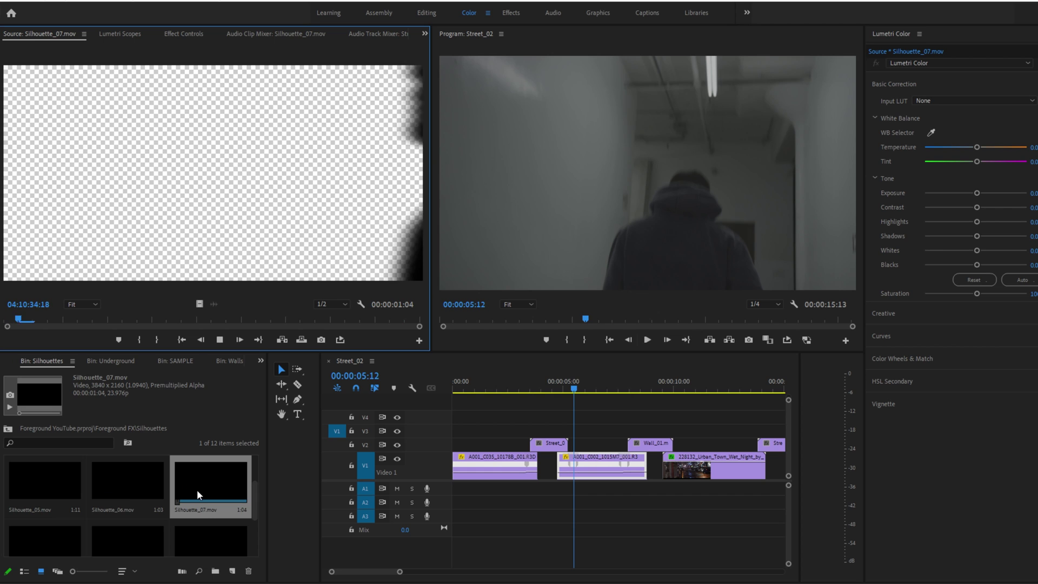
scroll(162, 511, down, 2)
double_click(125, 480)
key(space)
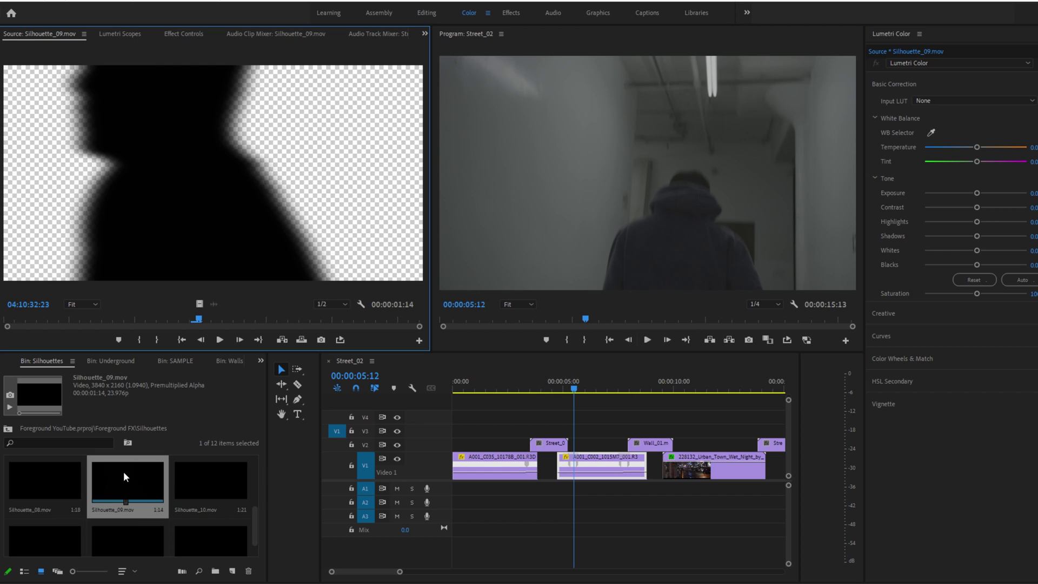
Step: Preview Silhouette_12.mov and Silhouette_13.mov from the Silhouettes bin
scroll(125, 502, down, 2)
double_click(127, 506)
key(space)
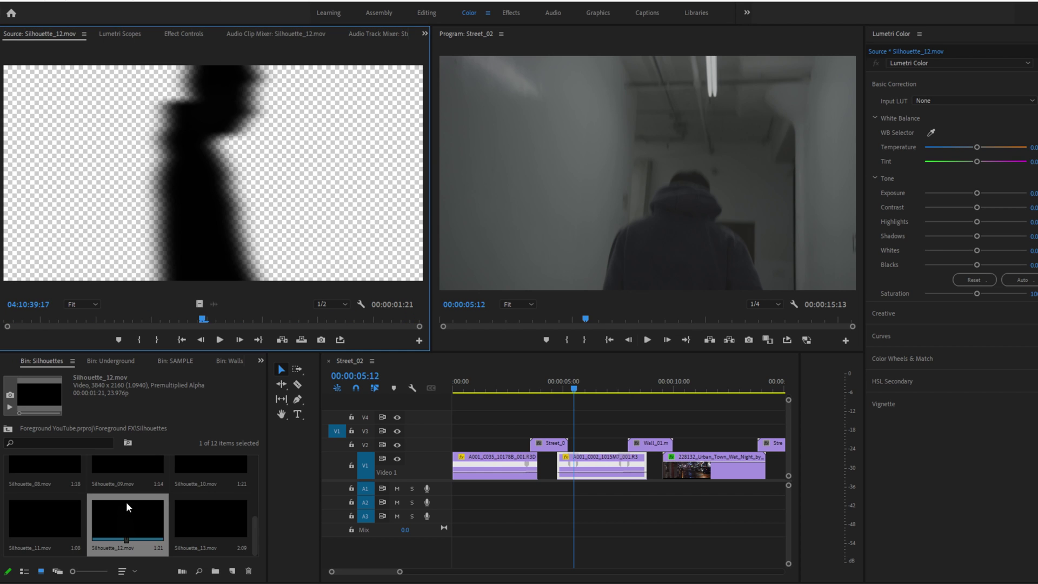
click(216, 511)
double_click(216, 511)
key(space)
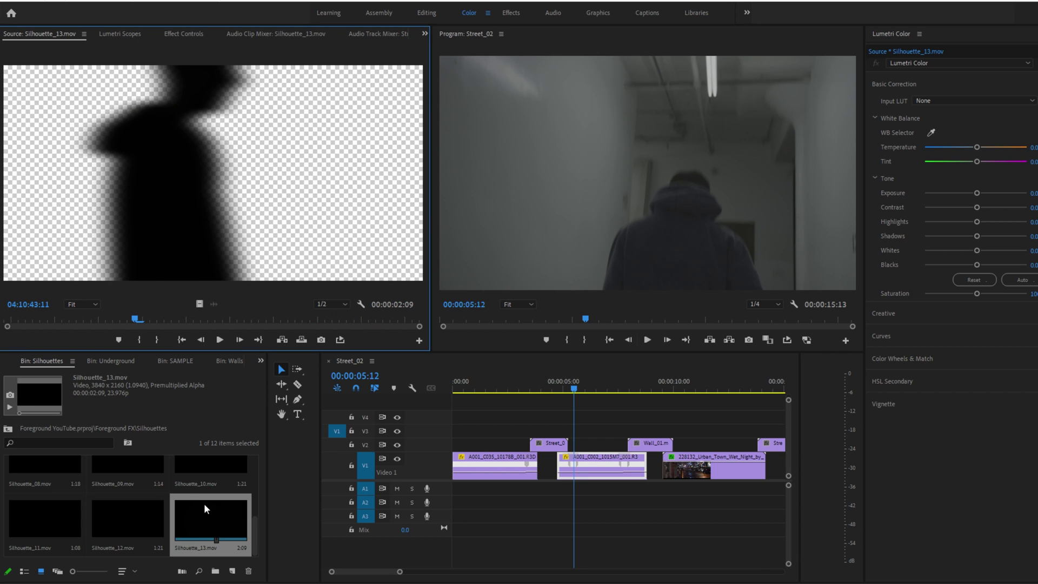
Step: Place Silhouette_13.mov on V3 at 00:00:05:12 above the A001_C002_1015M7_001.R3D clip and fit it to the frame size
drag(203, 504, 581, 427)
click(587, 389)
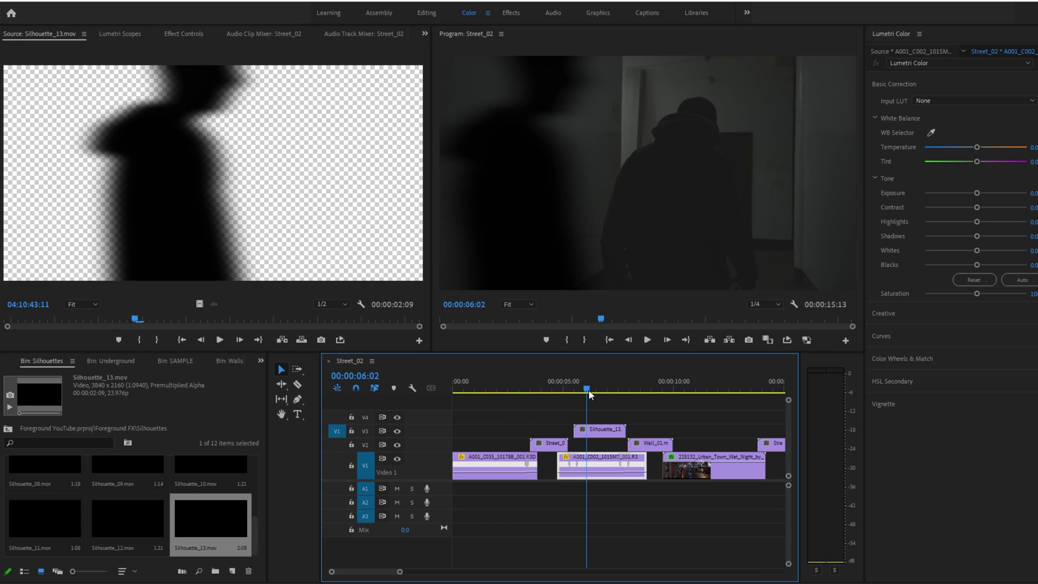
right_click(597, 436)
click(660, 304)
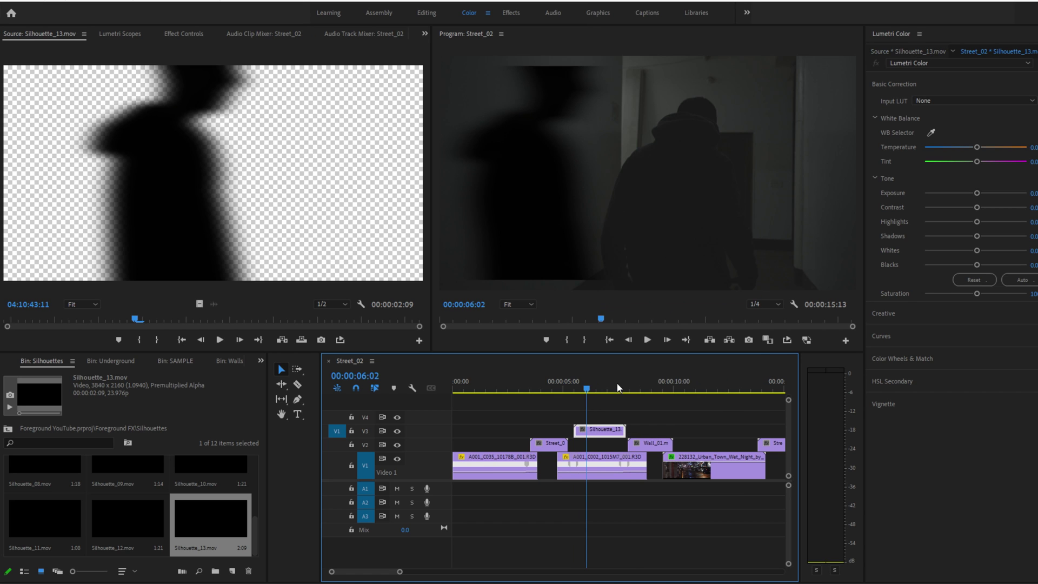
Step: Move Silhouette_13.mov on V3 over the 228132_Urban_Town clip and enlarge its Scale to about 151
drag(593, 435, 710, 435)
click(710, 388)
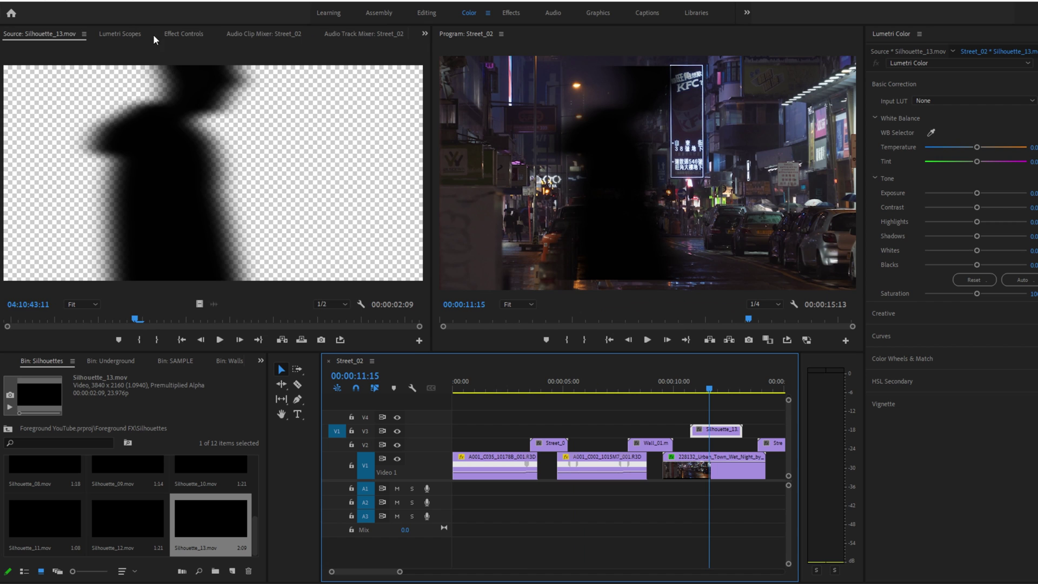
click(179, 34)
drag(139, 103, 167, 103)
key(space)
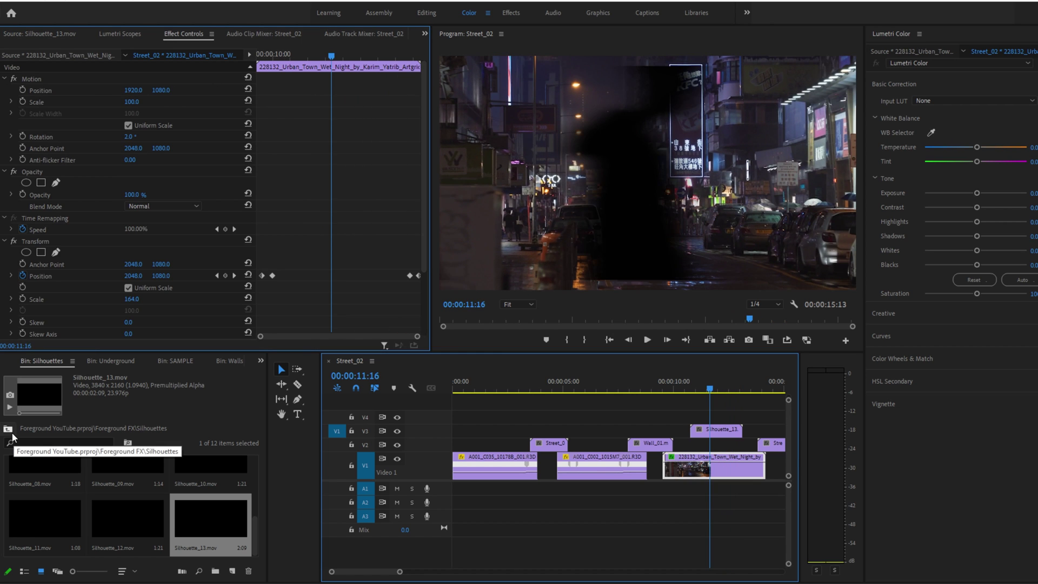
Step: Preview Doors_01.mov from the Underground bin and place it on V3 at the start of the sequence
click(8, 428)
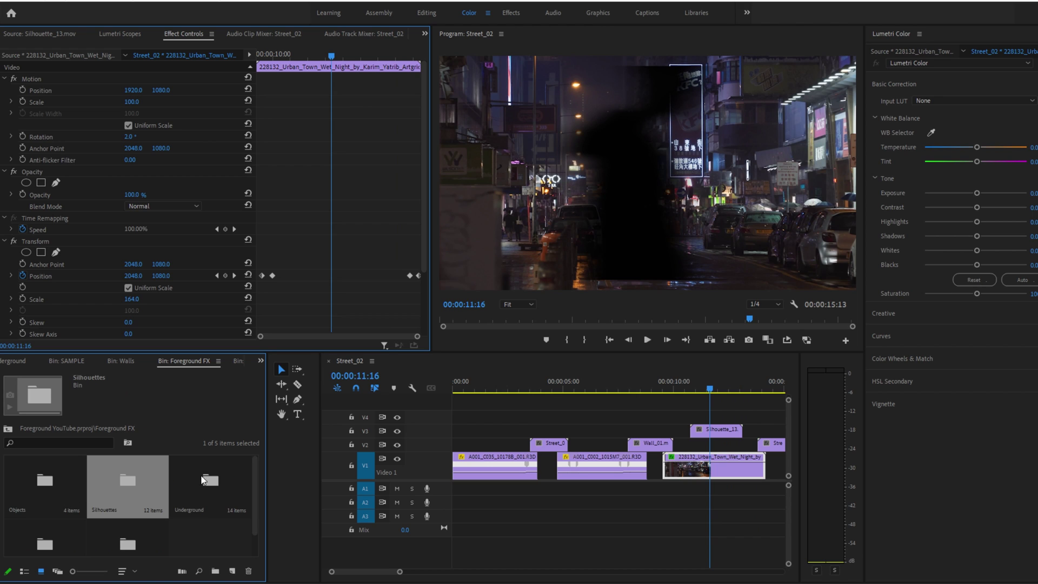
double_click(202, 480)
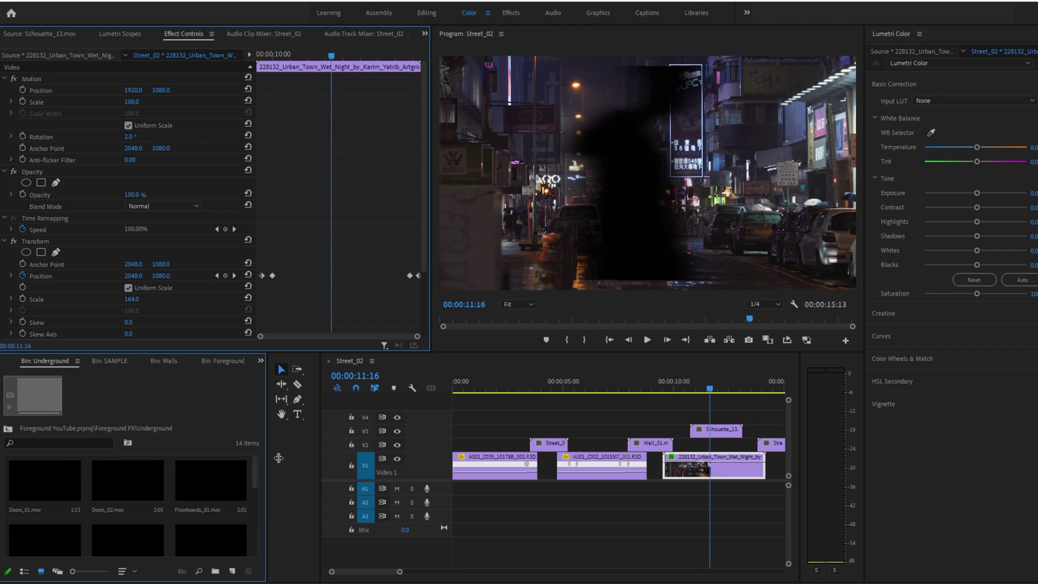
drag(279, 458, 416, 458)
double_click(43, 489)
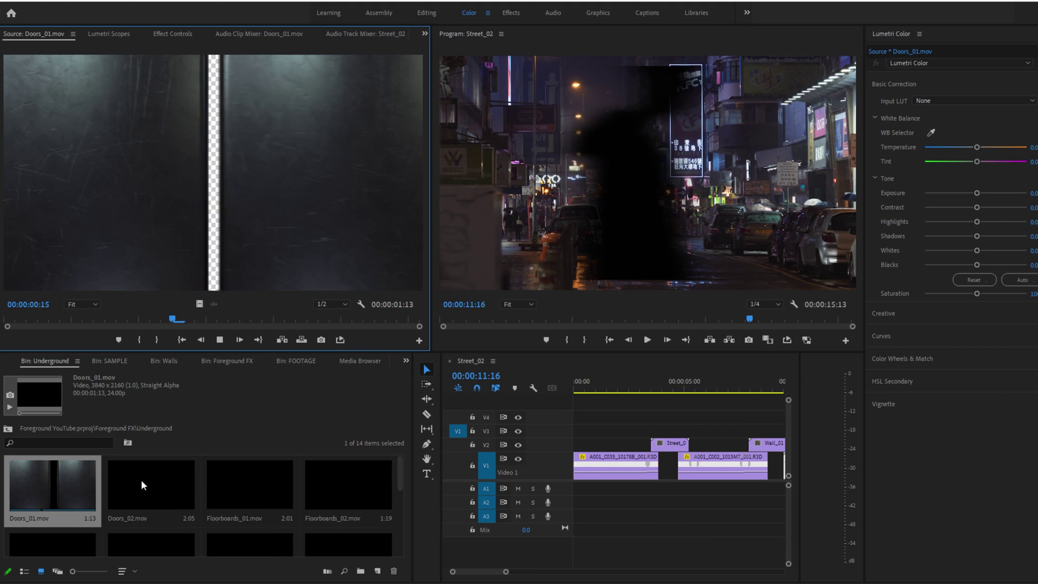
drag(64, 495, 554, 438)
click(591, 388)
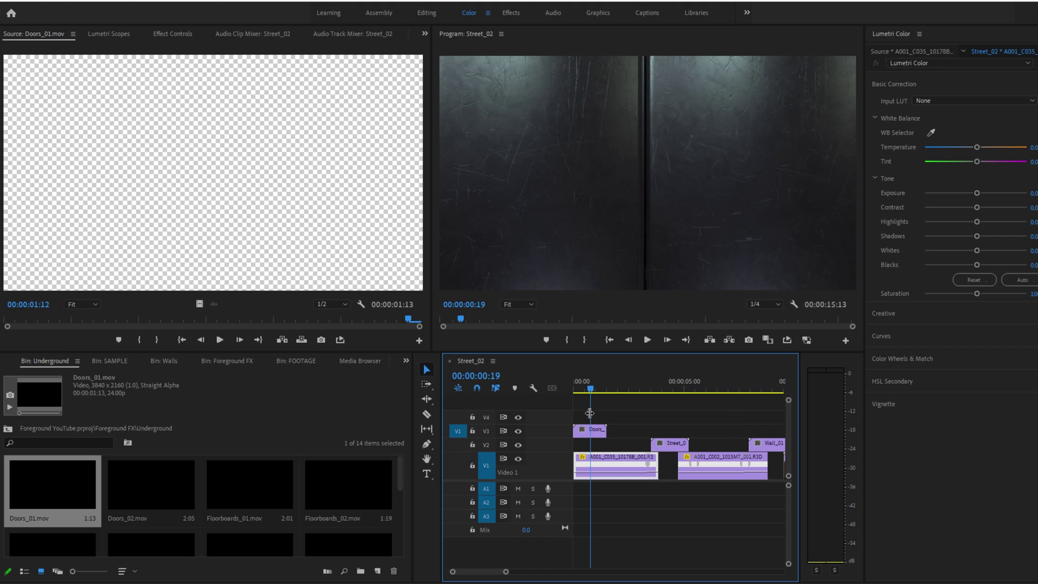
Step: Cut Doors_01.mov at 00:00:00:19, delete its first part and move the remainder to the sequence start
key(c)
click(590, 431)
key(v)
click(581, 431)
key(Delete)
drag(598, 431, 576, 429)
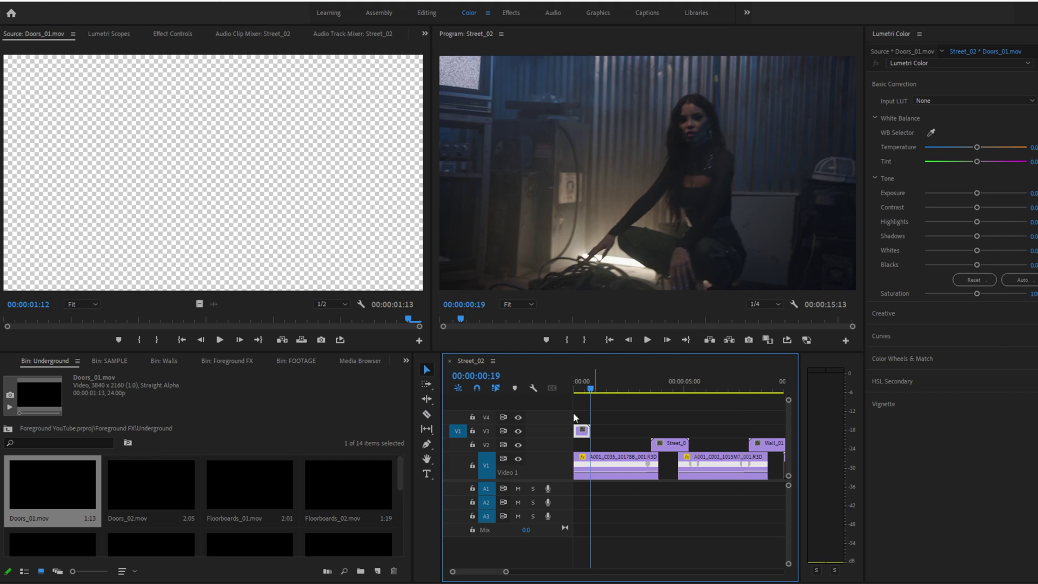
Step: Play the sequence from its start to review the Doors_01.mov opening
key(Home)
key(space)
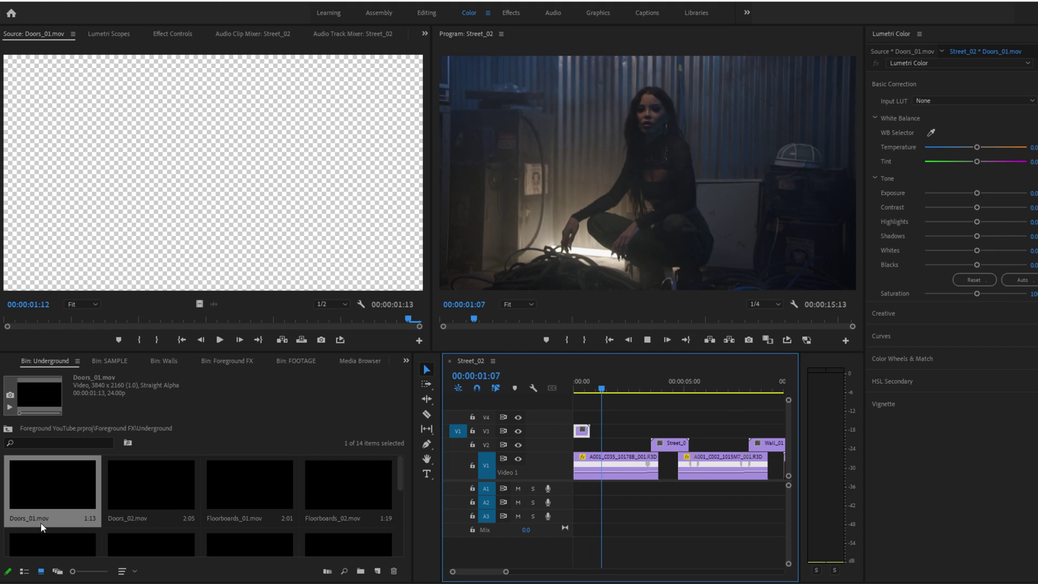
Step: Preview Doors_02.mov, Floorboards_01.mov, Floorboards_02.mov, Grass_01.mov, Pipes_01.mov and Rocks_01.mov from the Underground bin
double_click(148, 489)
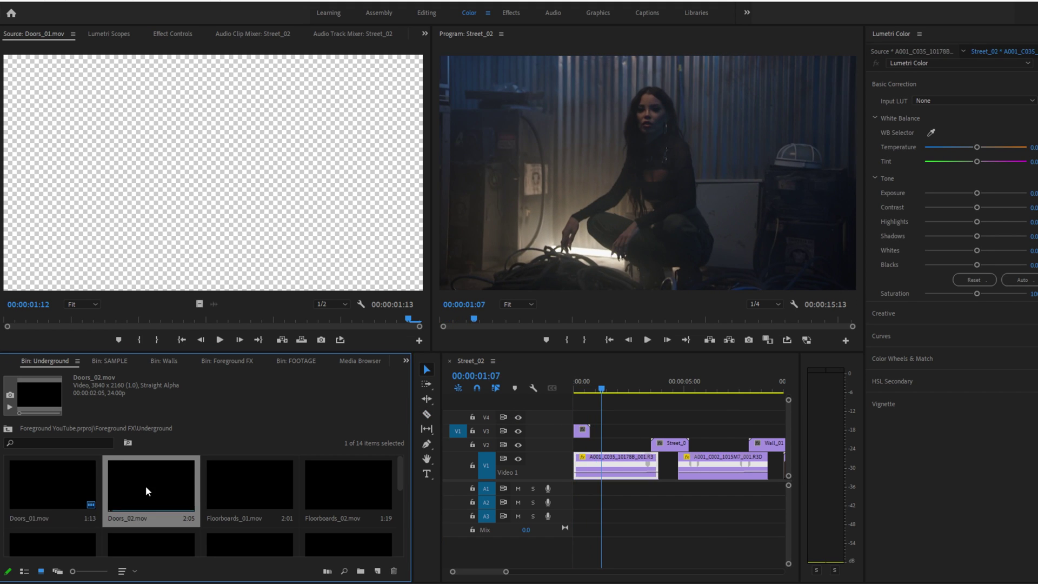
double_click(245, 489)
double_click(336, 485)
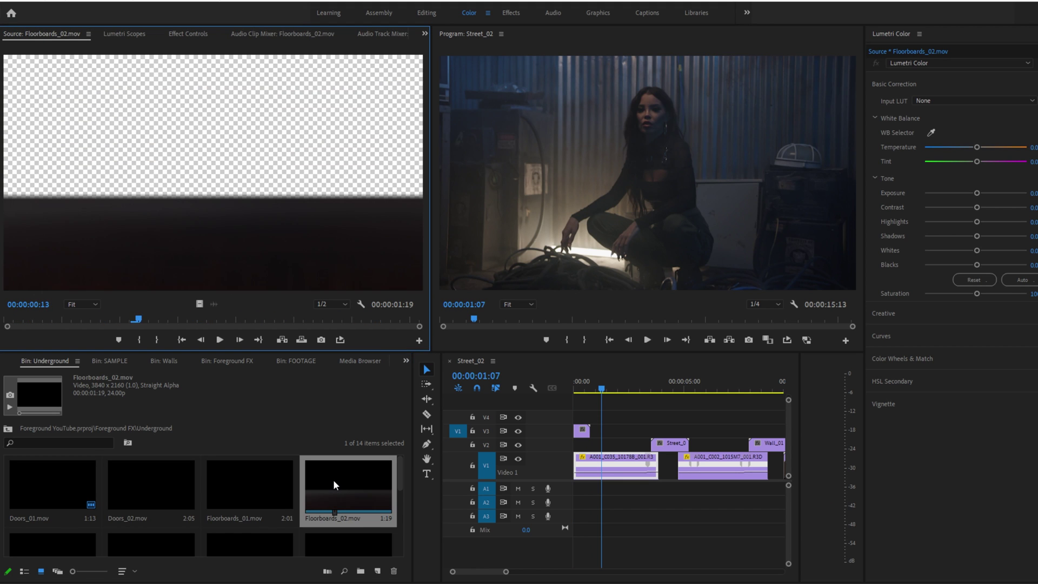
scroll(173, 498, down, 2)
click(49, 498)
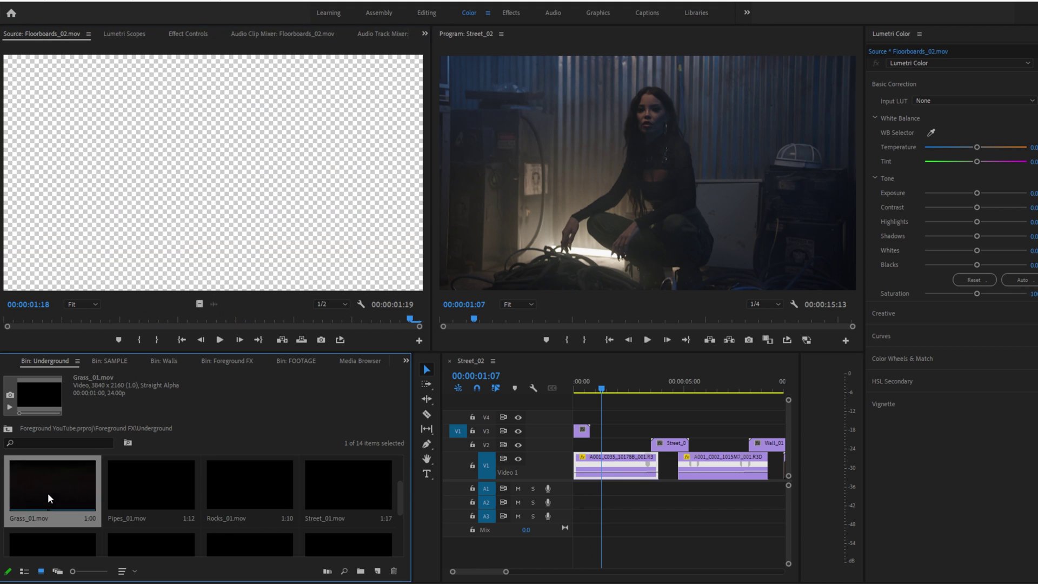
double_click(49, 498)
click(151, 483)
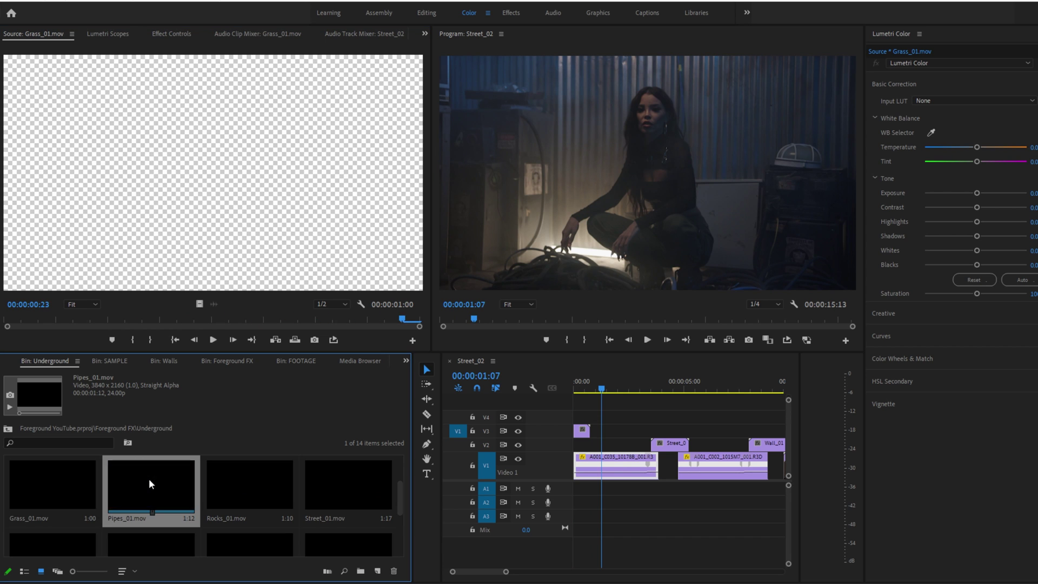
double_click(151, 484)
double_click(259, 482)
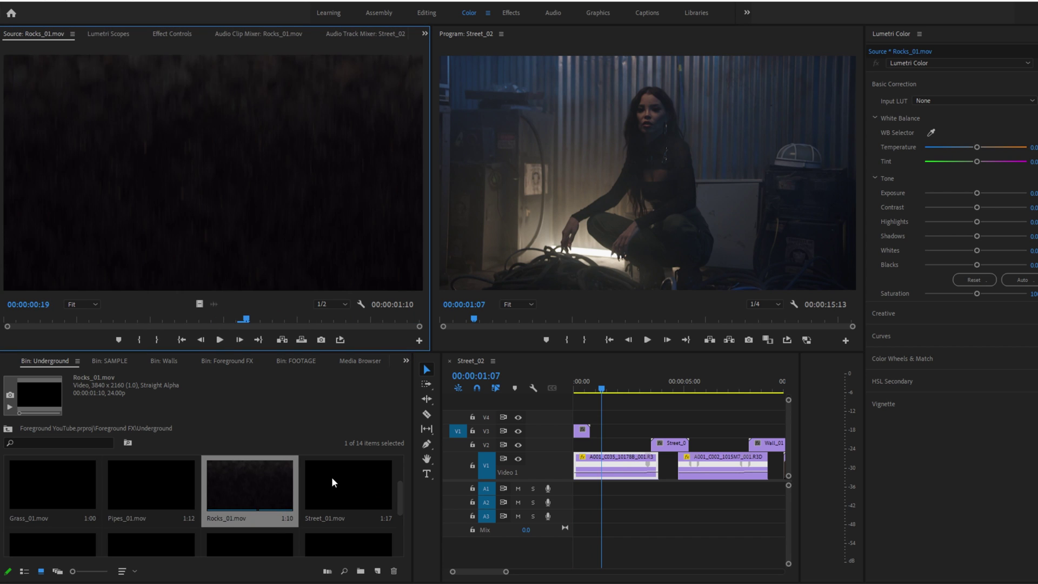
Step: Preview Street_03.mov and Vent_01.mov from the Underground bin
scroll(329, 486, down, 2)
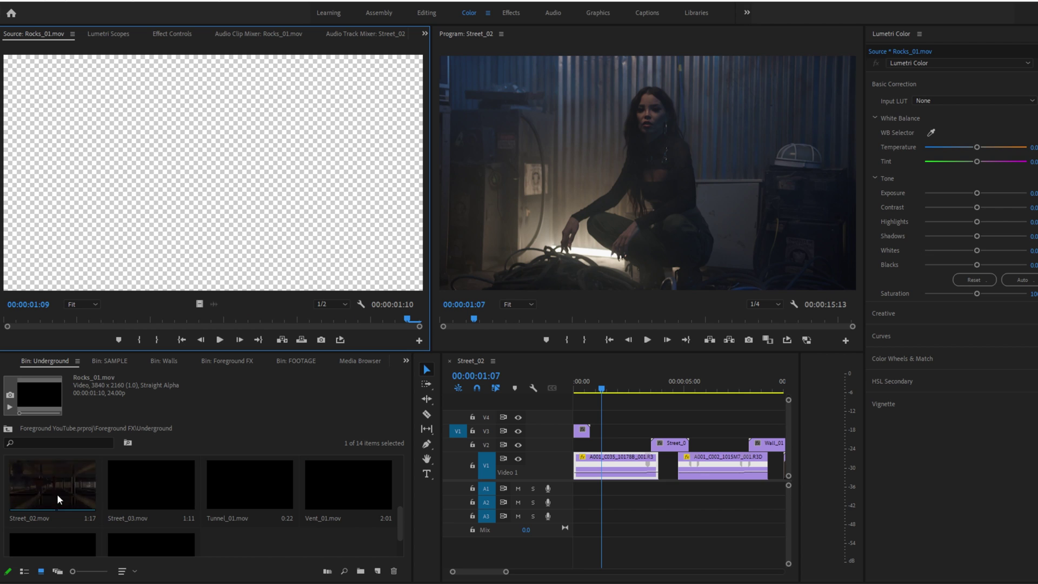
double_click(144, 495)
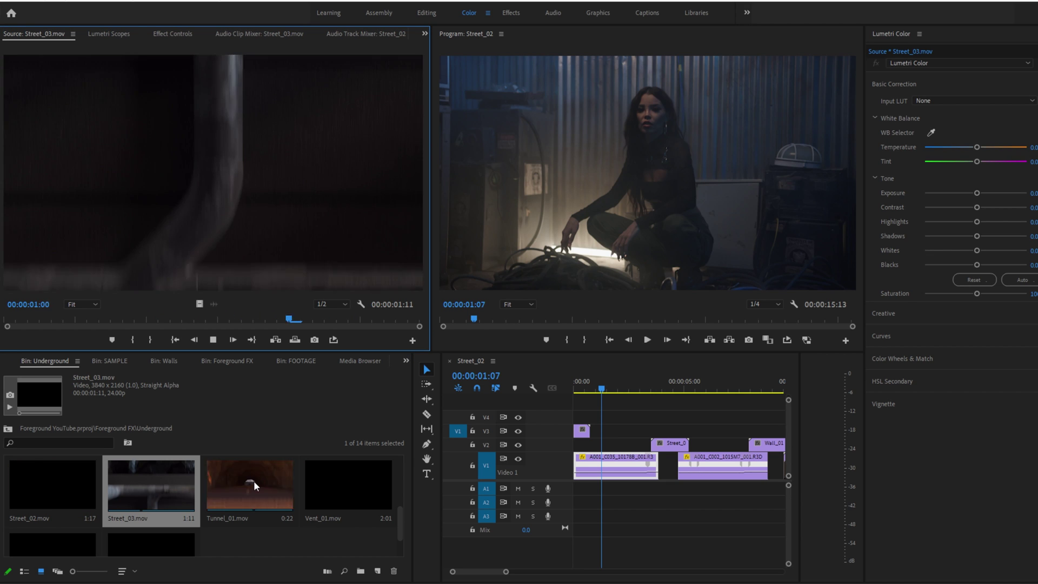
drag(144, 496, 375, 474)
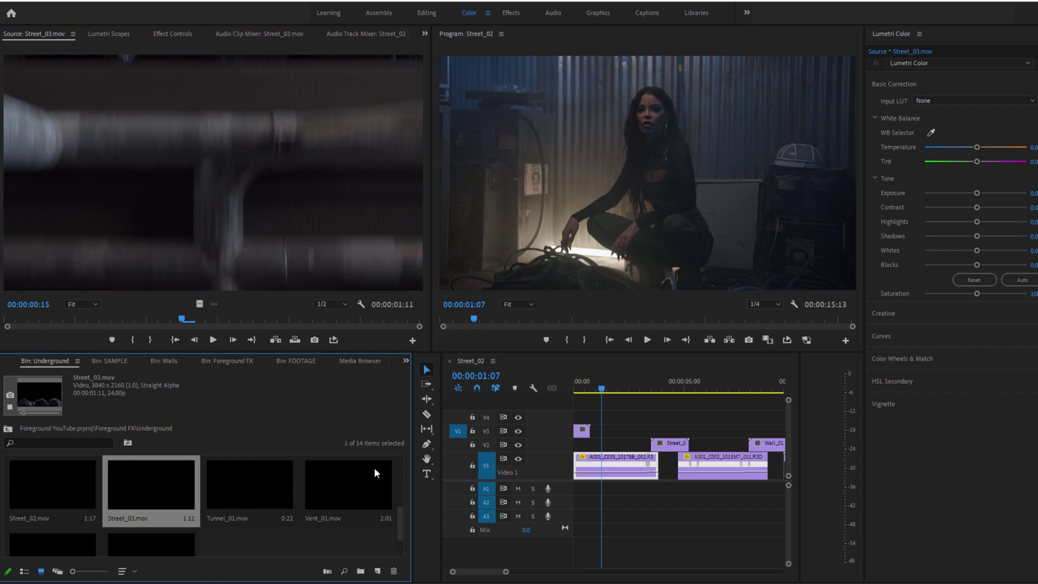
double_click(377, 473)
key(space)
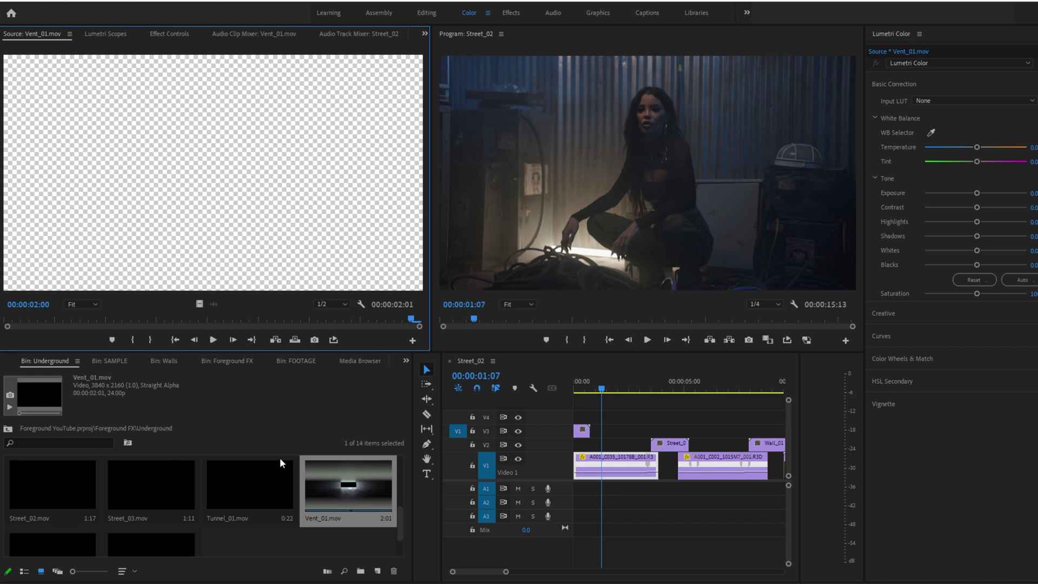
Step: Place Wires_01.mov from the Underground bin on V3 at the sequence start, overwriting Doors_01.mov, and play it back
scroll(70, 518, down, 1)
click(64, 524)
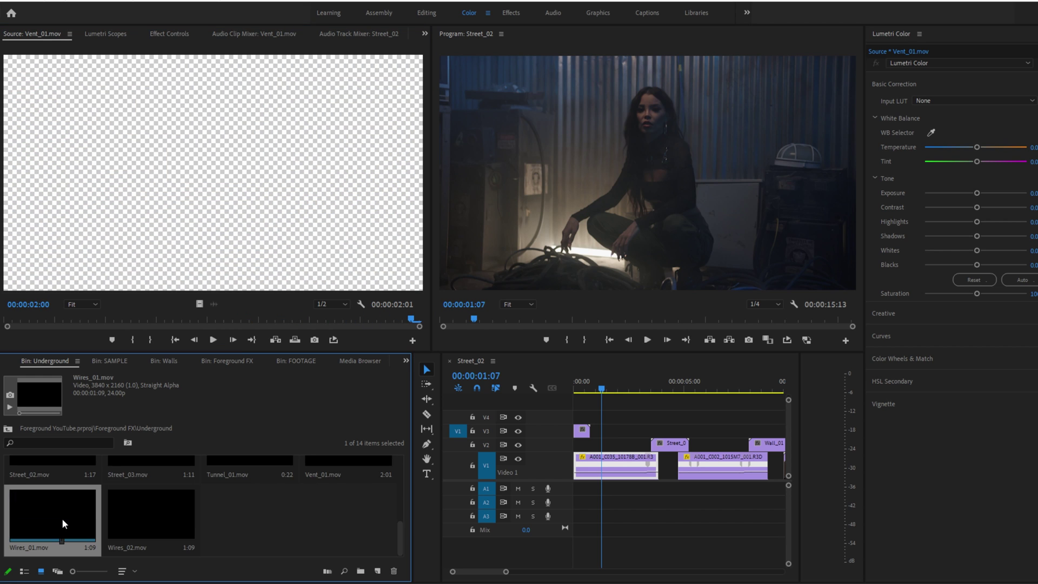
double_click(64, 523)
drag(64, 524, 556, 398)
key(space)
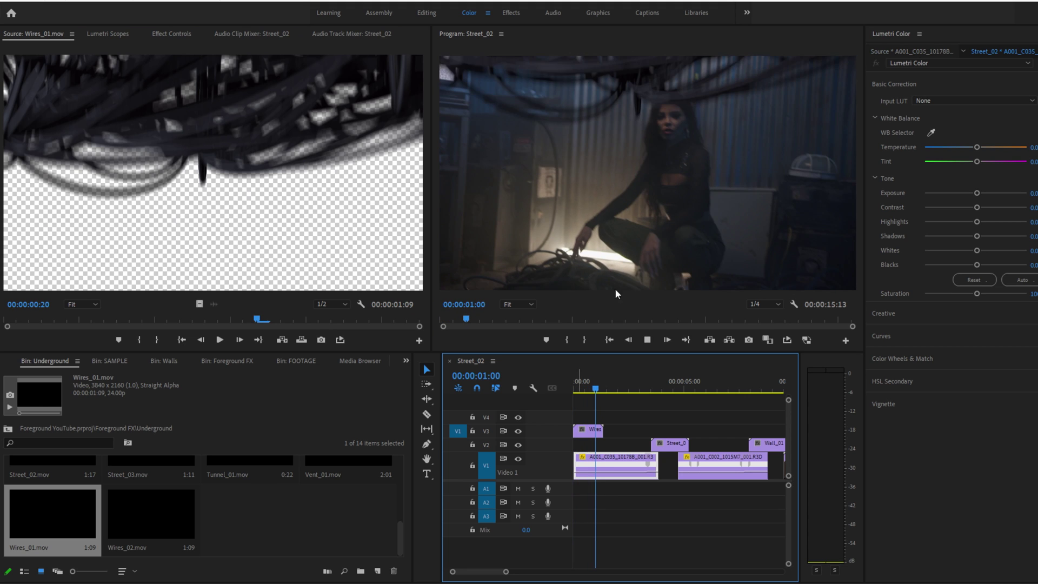
key(space)
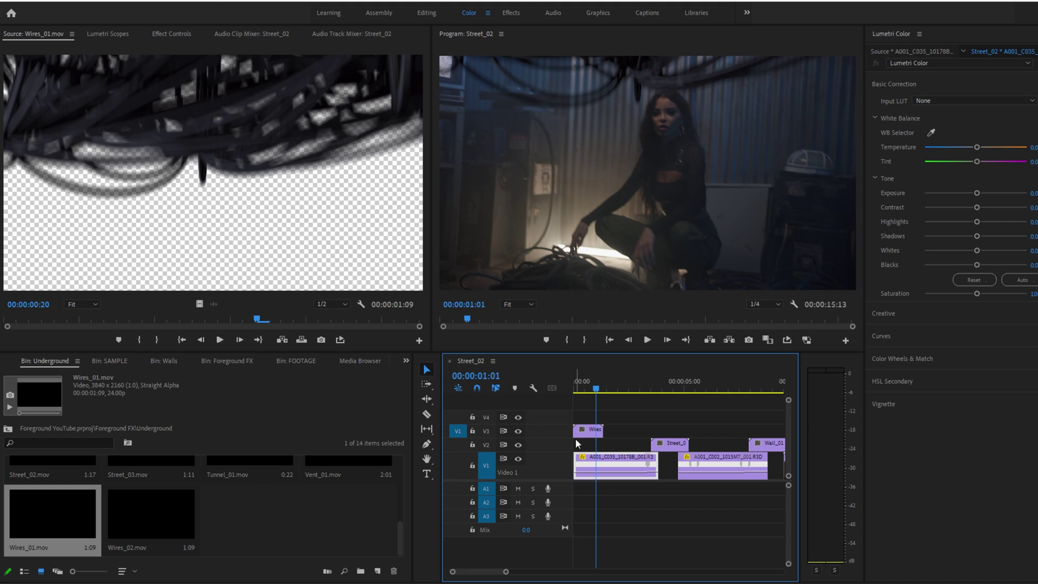
Step: Trim the first part off Wires_01.mov on V3, keep the remainder at the sequence start and play it back
drag(574, 431, 582, 431)
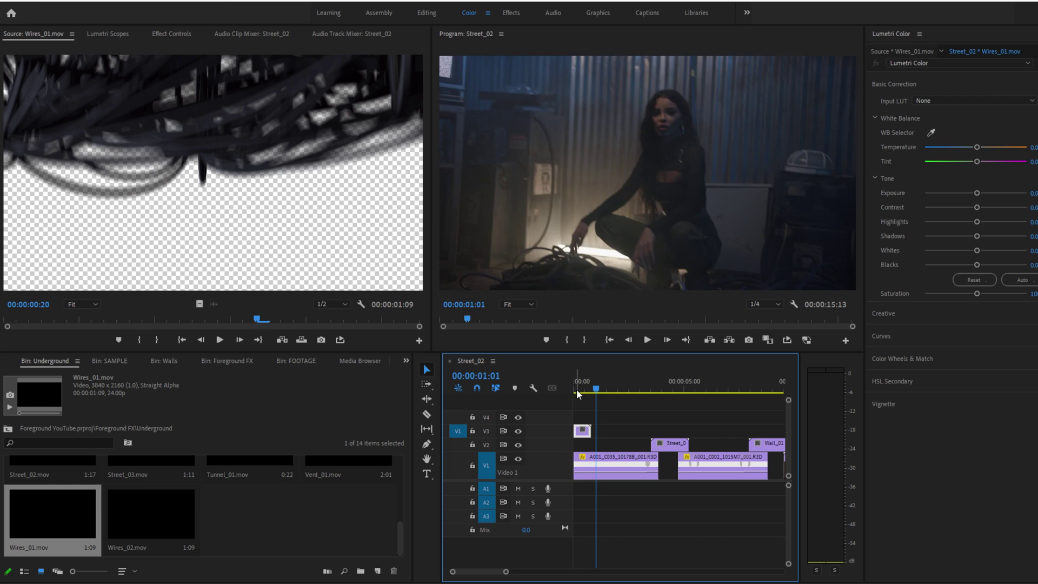
key(Home)
key(space)
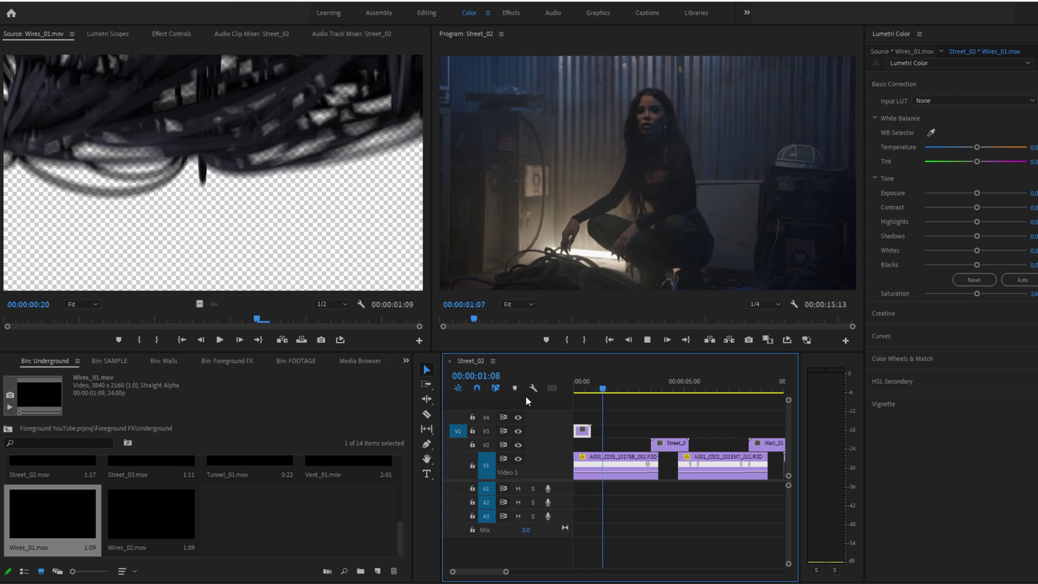
key(Home)
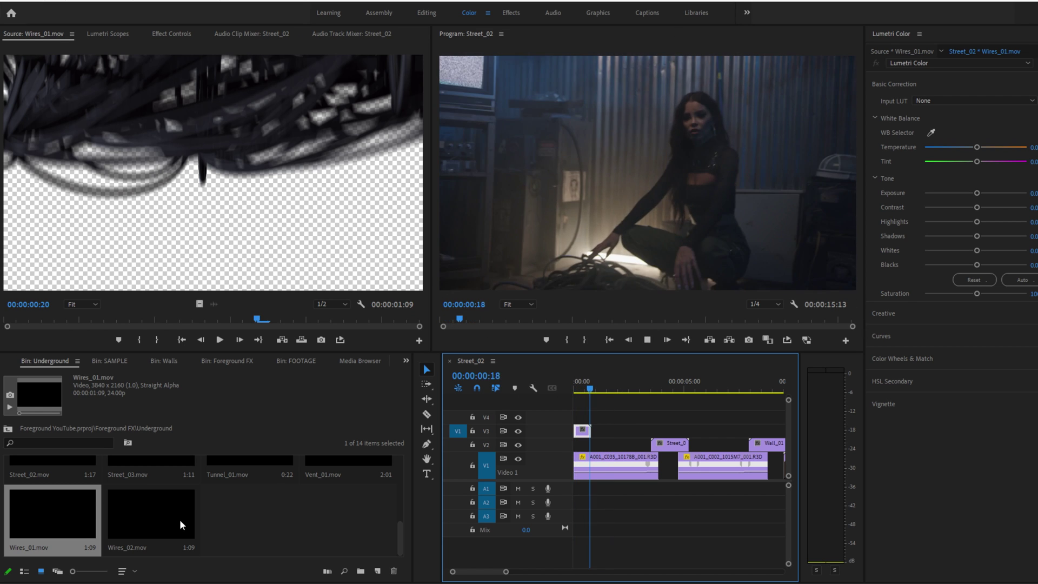
Step: Add Wires_02.mov to V3 and move it over the end of the A001_C002_1015M7_001.R3D clip
drag(151, 514, 645, 433)
key(space)
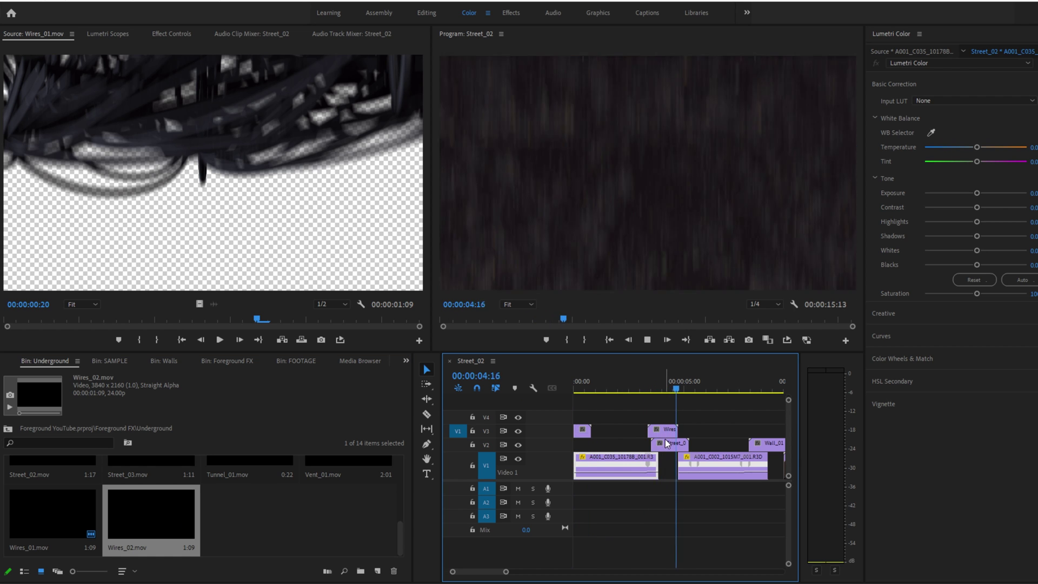
drag(668, 431, 759, 434)
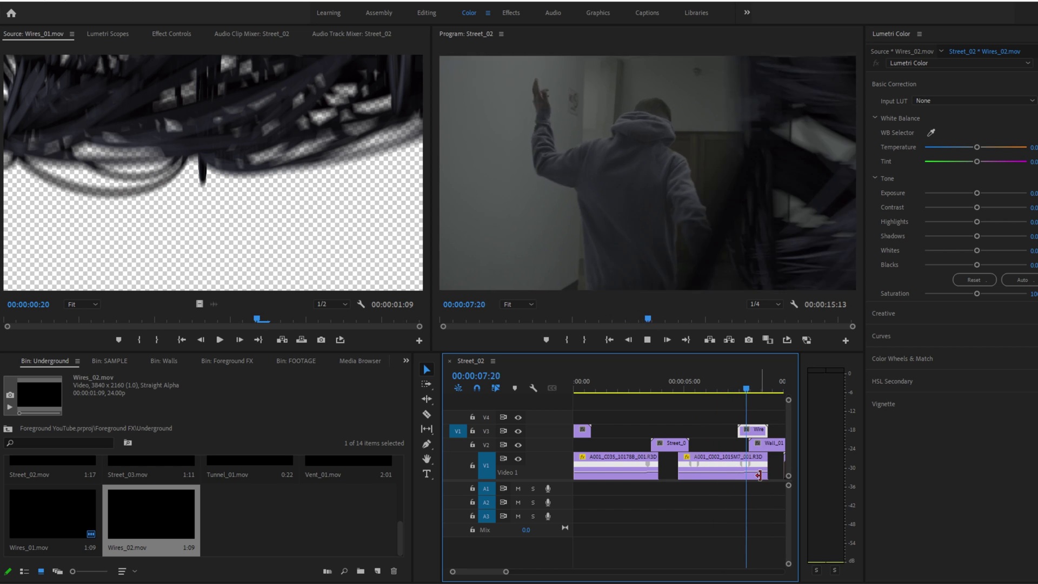
key(space)
scroll(602, 452, up, 5)
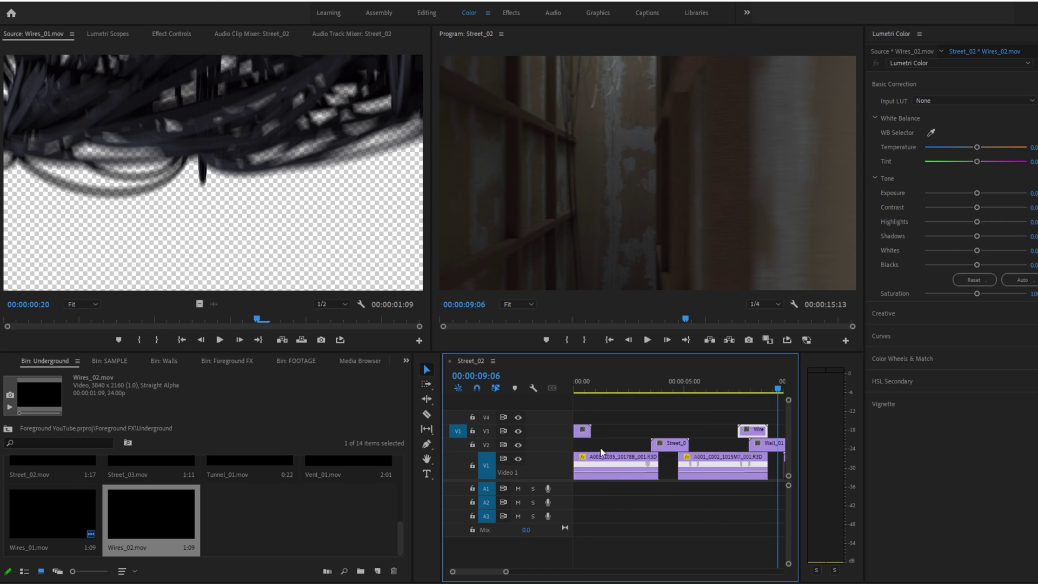
Step: Shift Wires_02.mov on V3 to line up with the start of the Wall_01 clip and play back the transition
drag(745, 432, 755, 429)
click(745, 383)
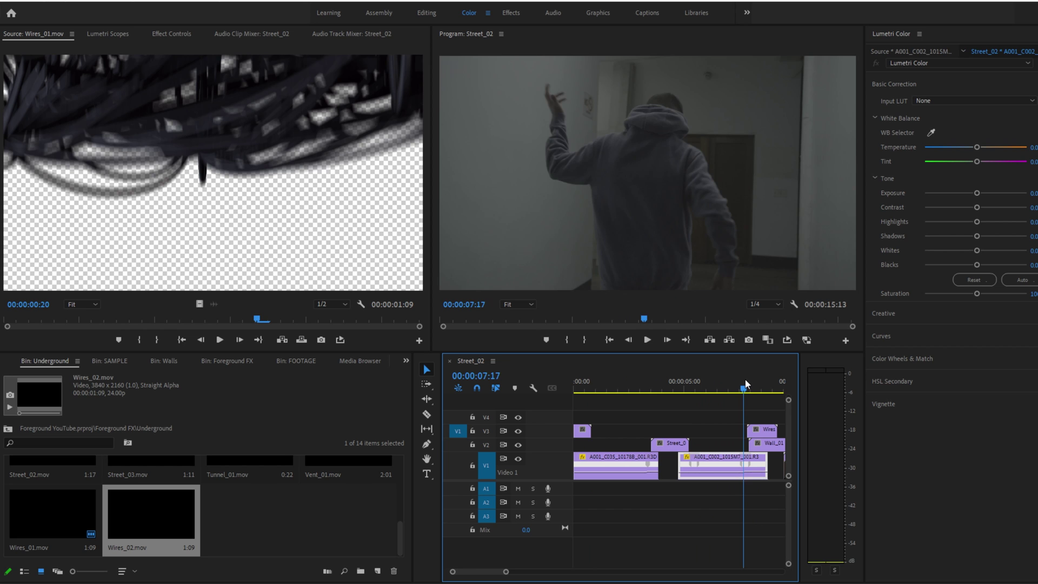
key(space)
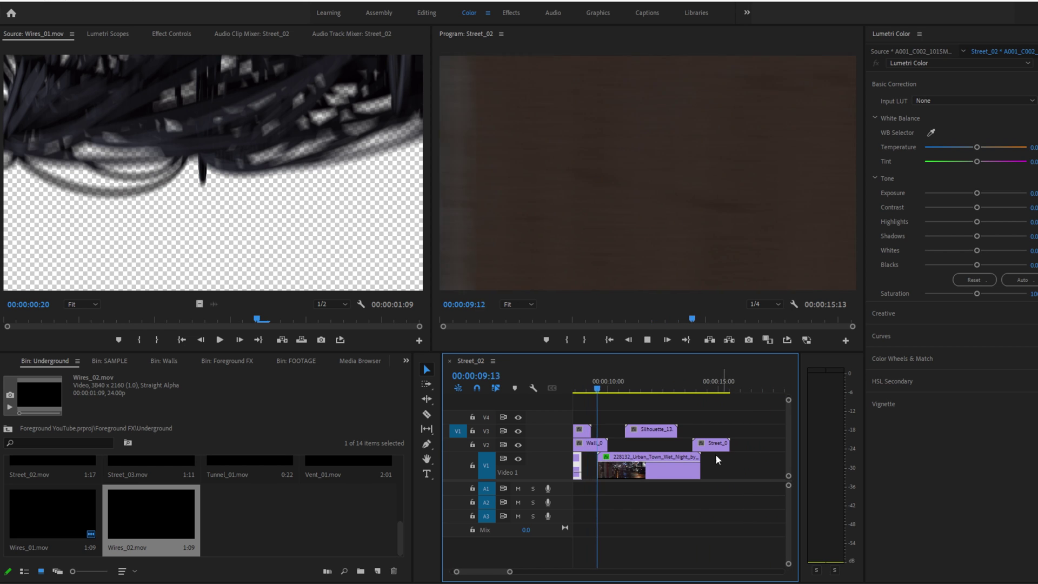
click(686, 386)
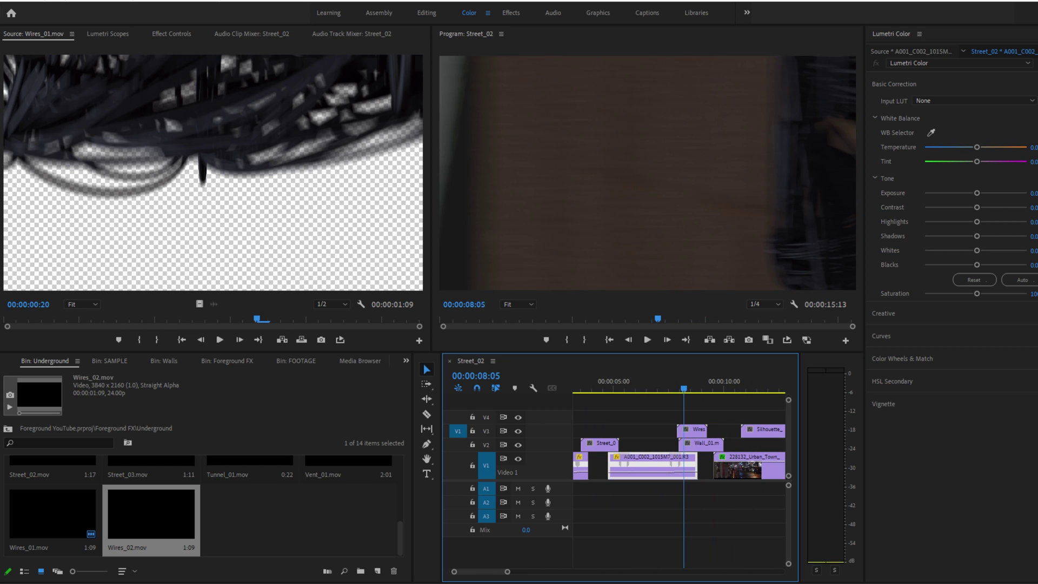
Step: Switch to the Walls bin and preview Brick Wall_05.mov, Concrete Wall_01.mov and Elevator_02.mov
click(8, 428)
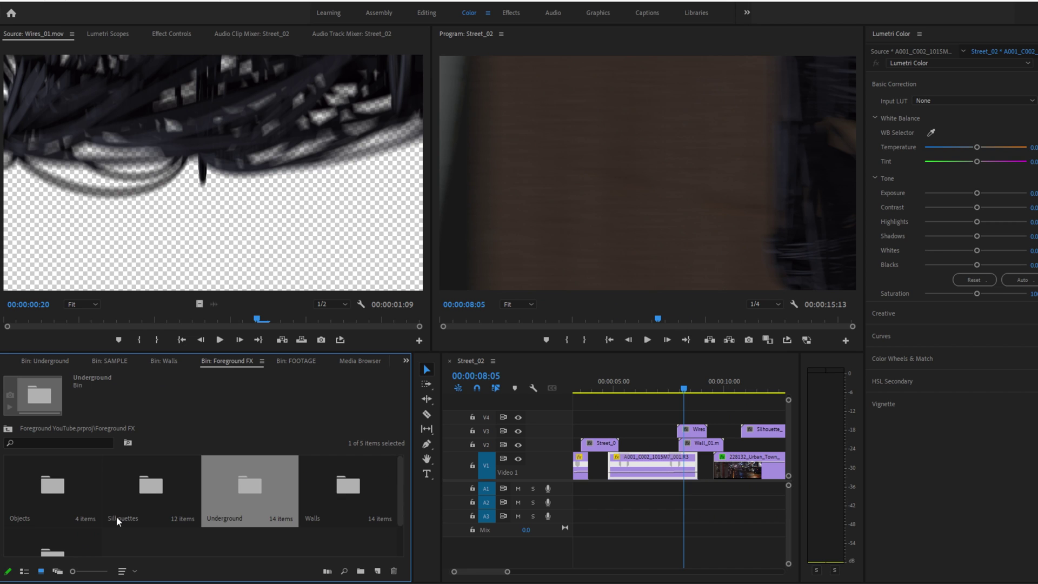
scroll(116, 521, down, 2)
click(163, 361)
double_click(31, 485)
key(space)
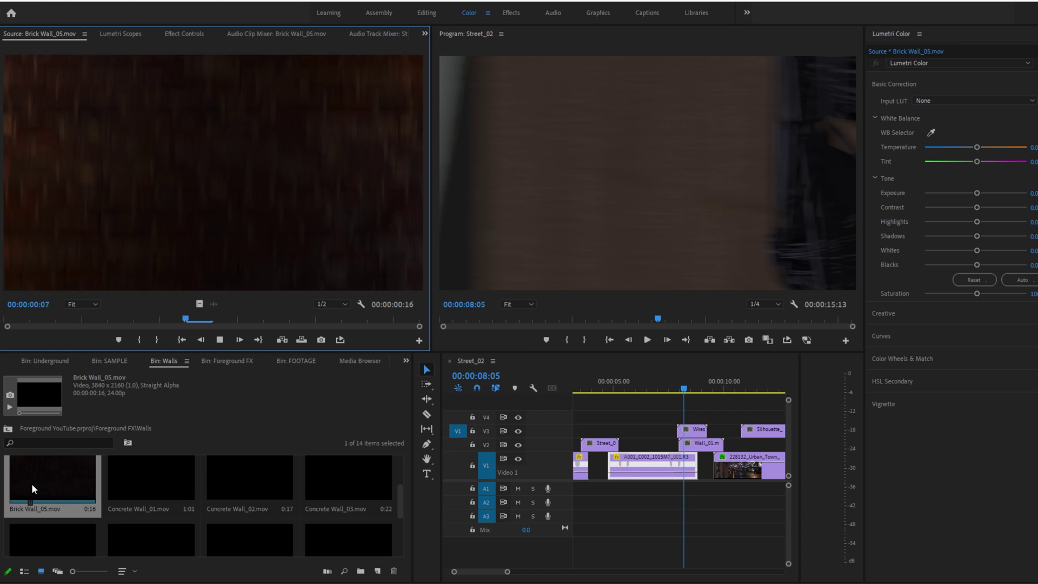
double_click(142, 481)
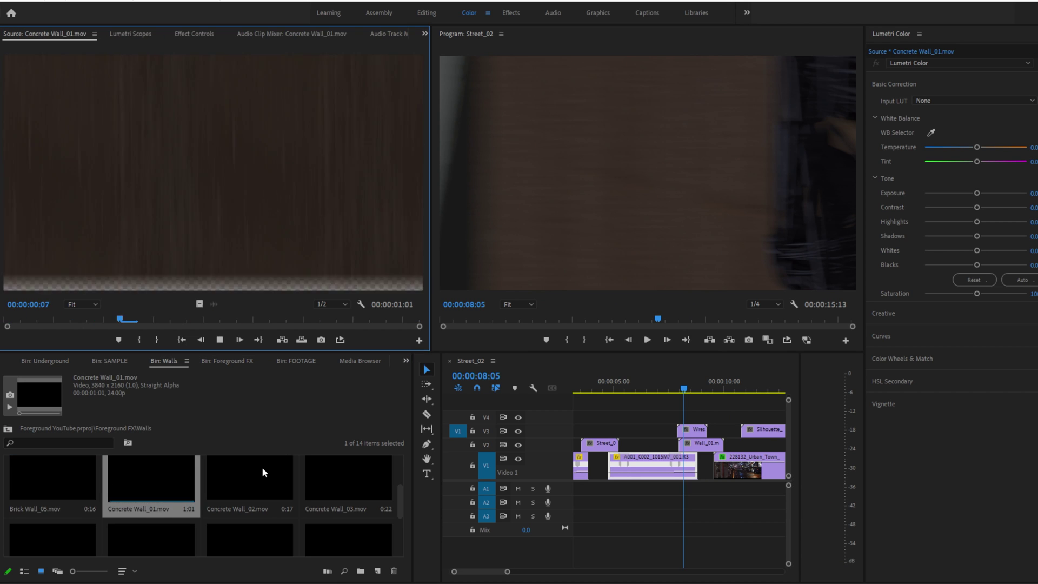
scroll(259, 478, down, 1)
double_click(255, 482)
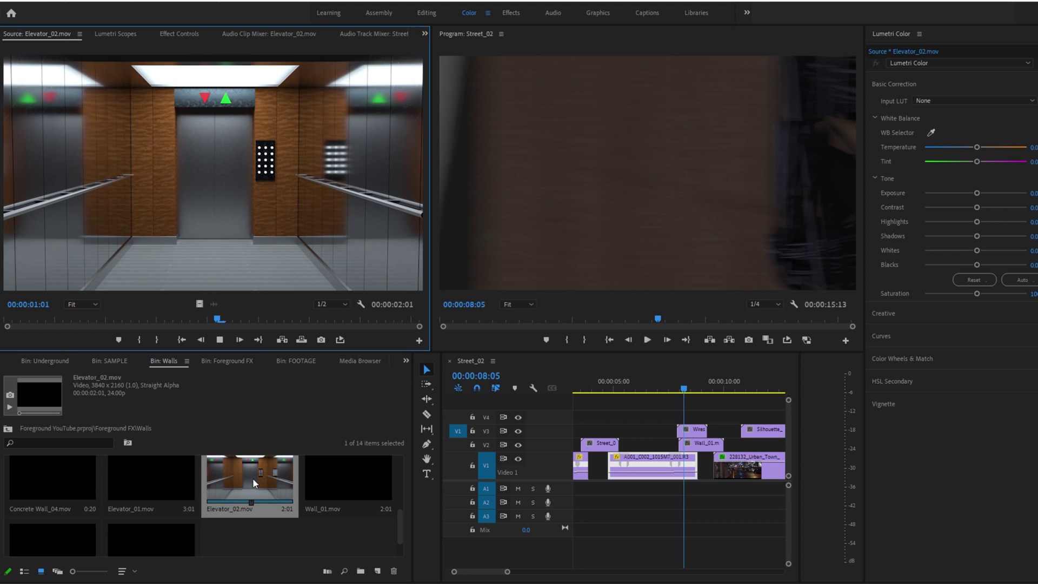
Step: Preview Wall_01.mov, Wall_02.mov and Warehouse_01.mov from the Walls bin, and replay Brick Wall_05.mov
double_click(349, 475)
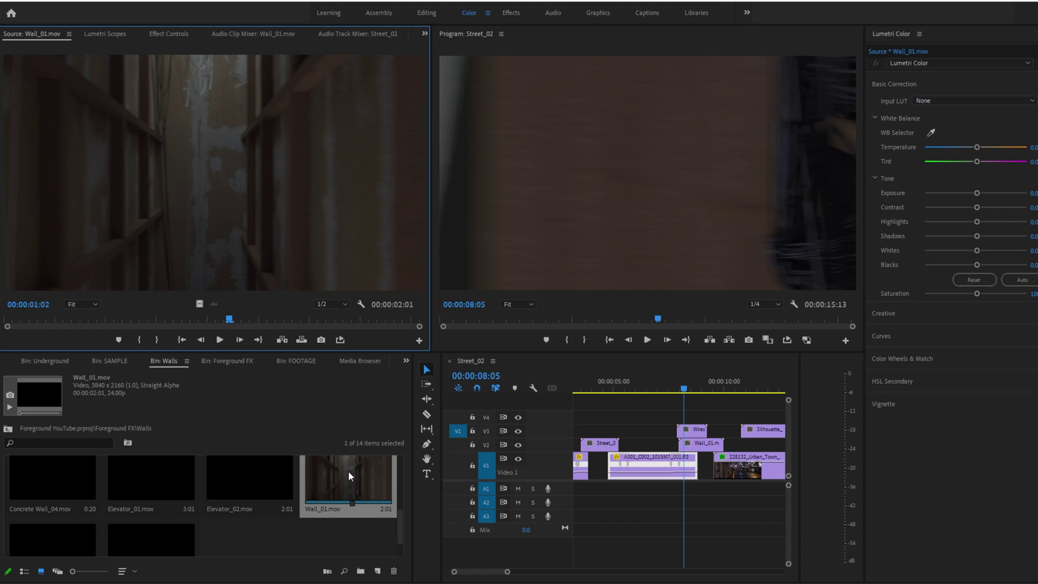
scroll(54, 532, down, 1)
double_click(54, 522)
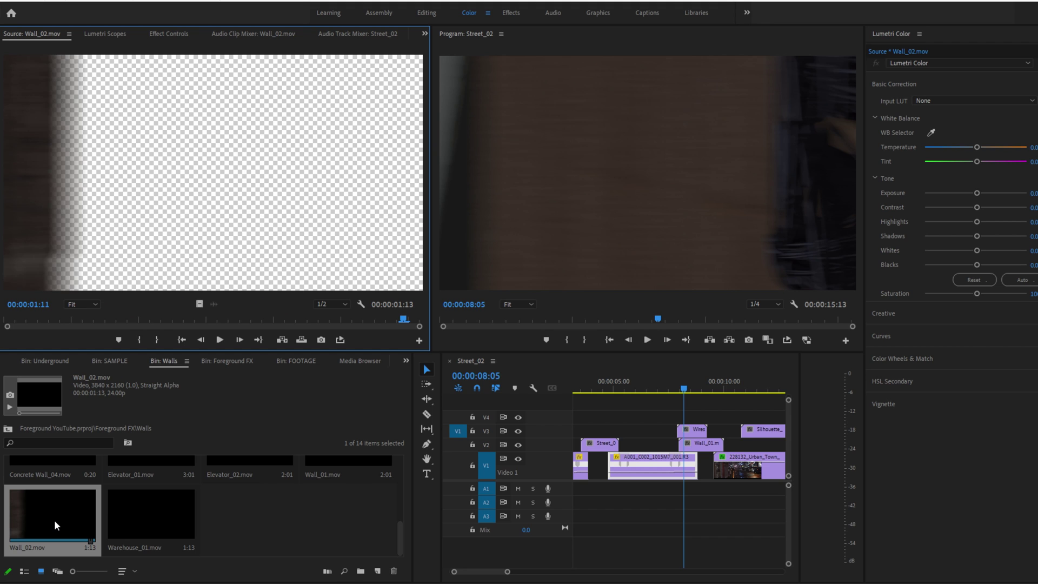
key(space)
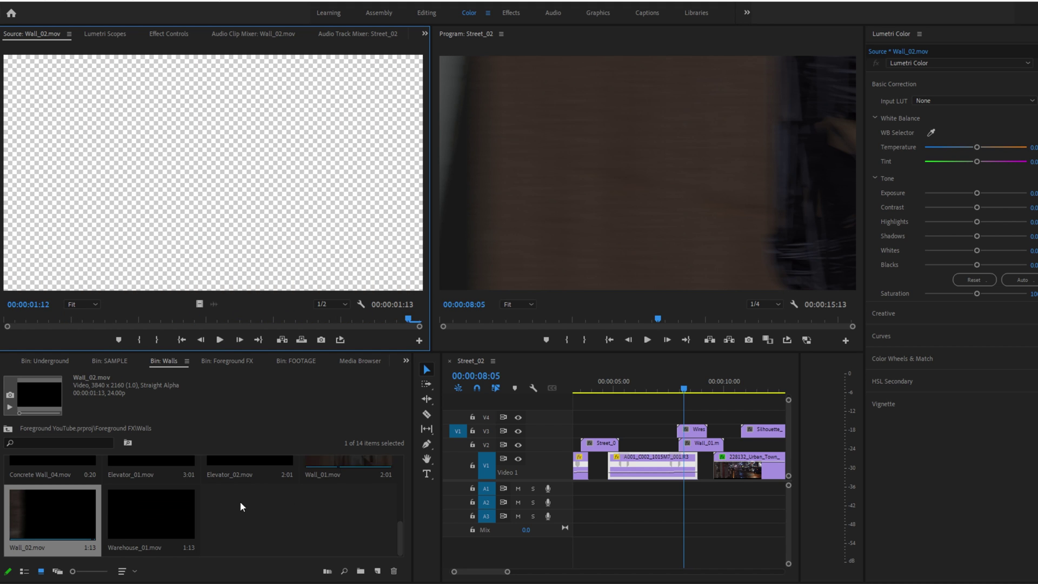
double_click(121, 502)
key(space)
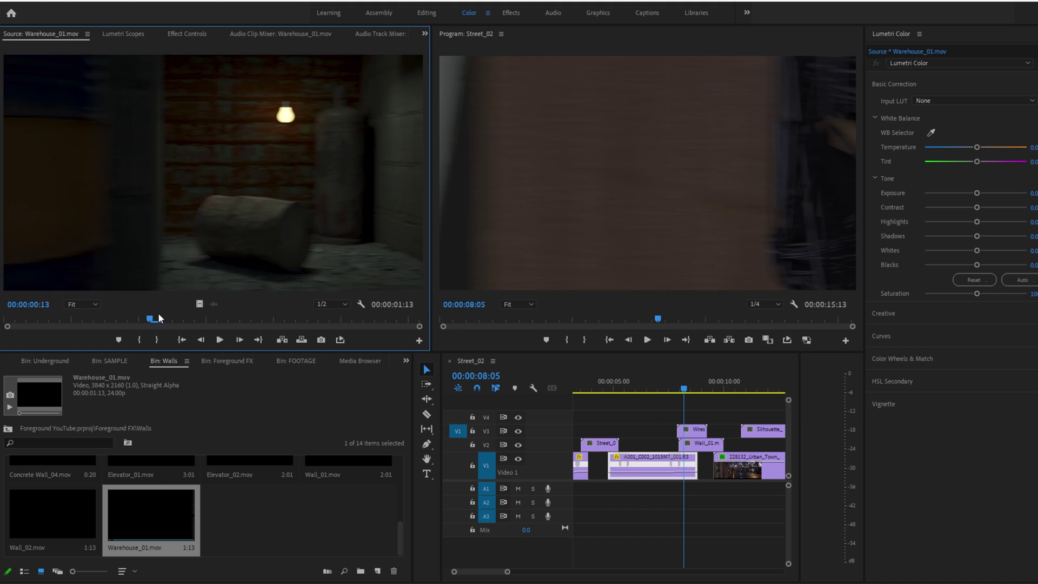
scroll(220, 504, up, 2)
scroll(135, 501, up, 1)
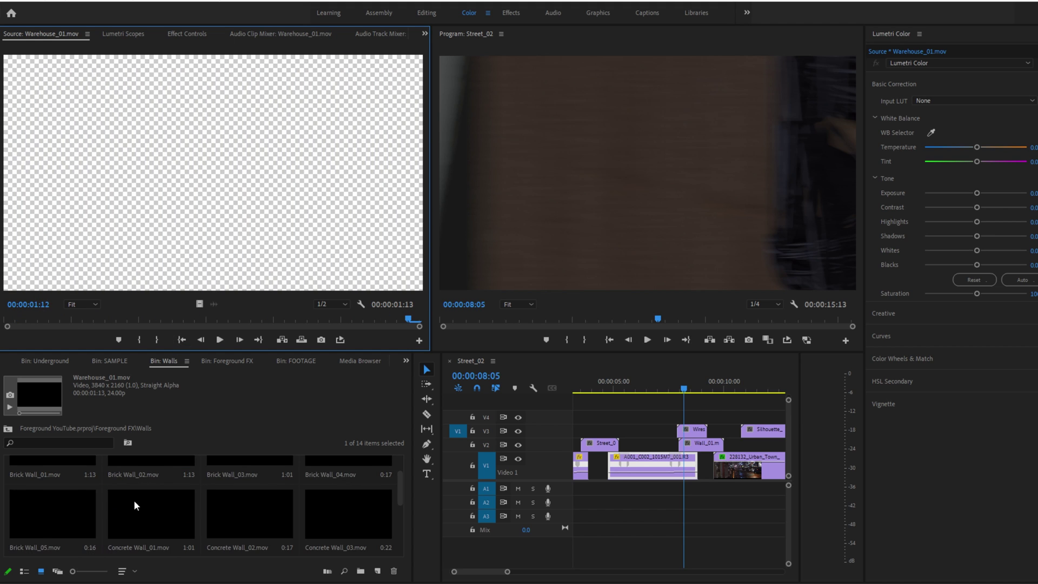
double_click(32, 515)
key(space)
Step: Open the Trees bin inside the Foreground FX Objects bin and preview Tree_1.mov, Tree_10.mov and Tree_2.mov
click(9, 428)
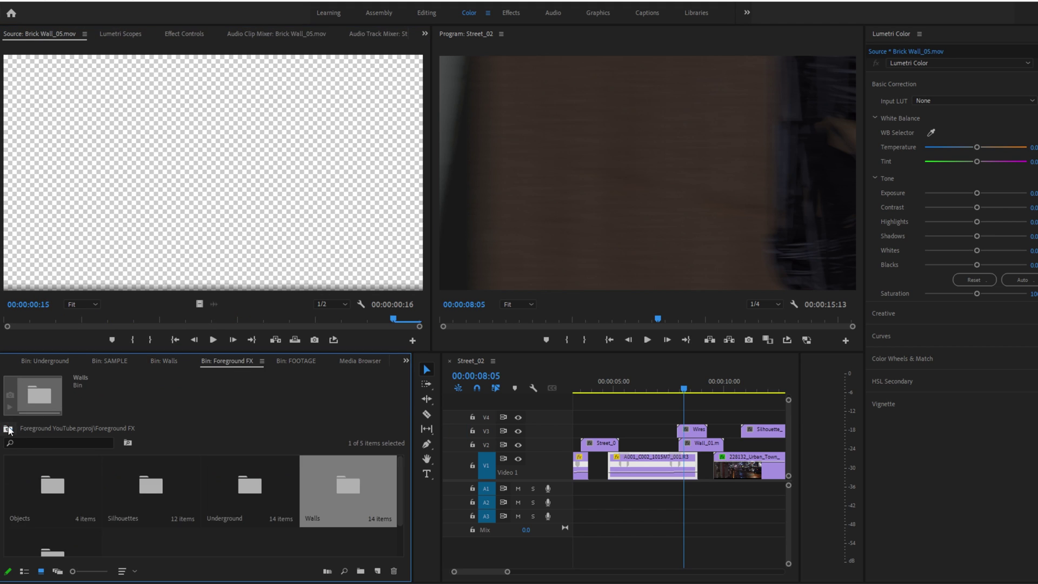
double_click(46, 486)
double_click(77, 483)
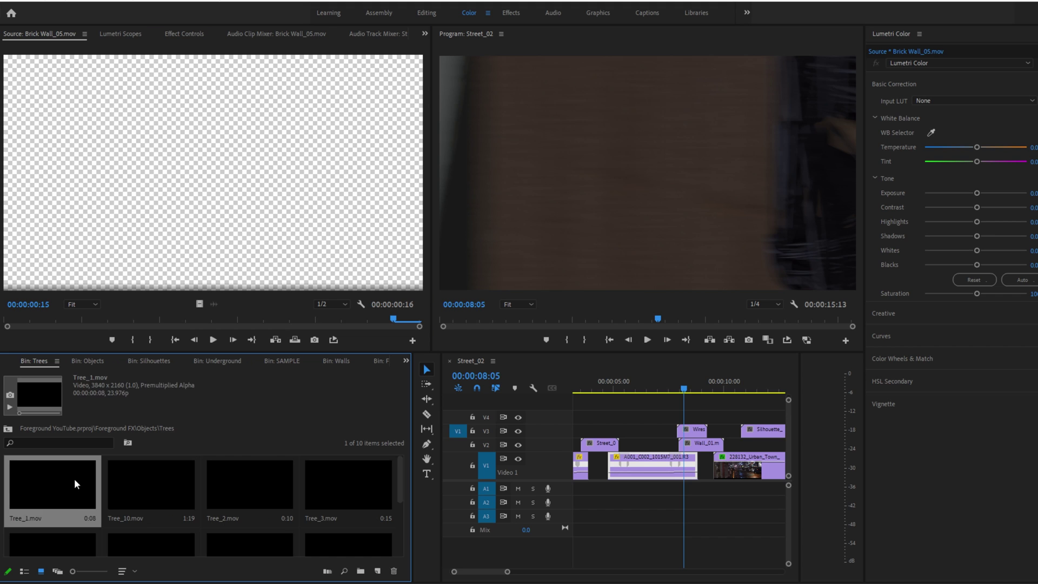
drag(110, 320, 7, 320)
key(space)
double_click(130, 490)
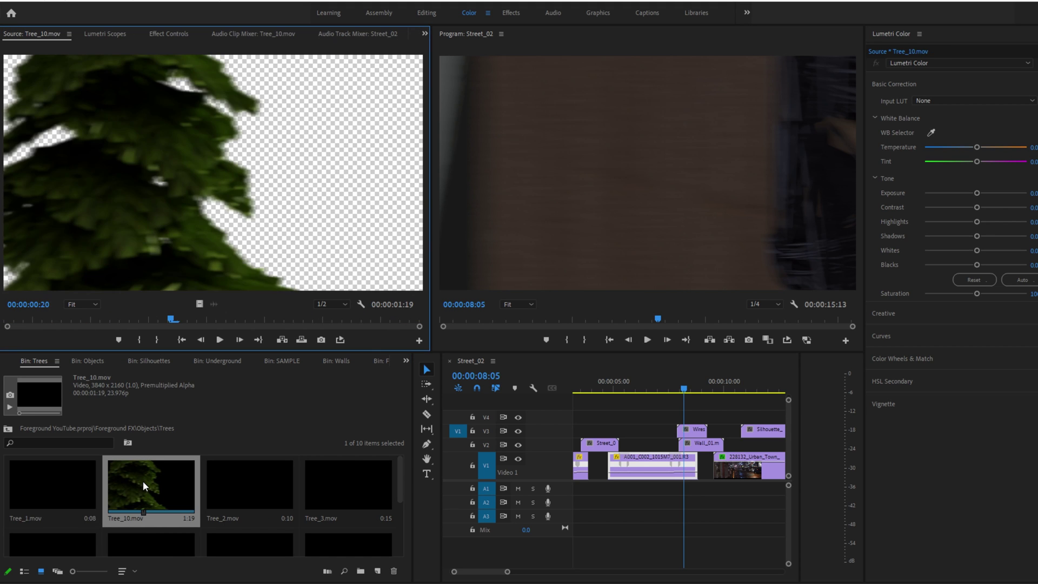
double_click(251, 502)
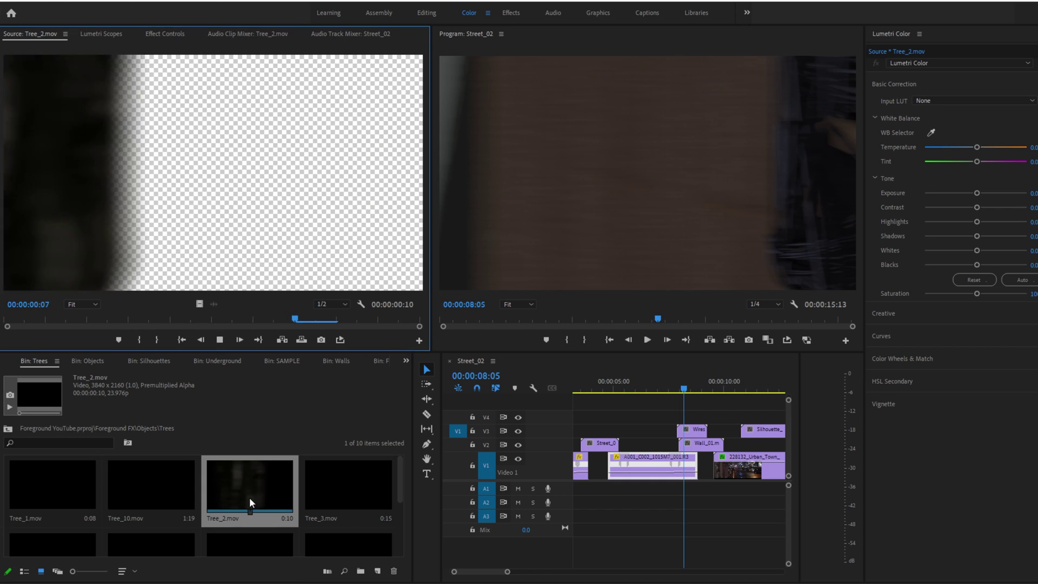
Step: Preview Tree_9.mov, Tree_6.mov, Tree_7.mov and Tree_4.mov from the Trees bin
scroll(215, 480, down, 3)
double_click(137, 520)
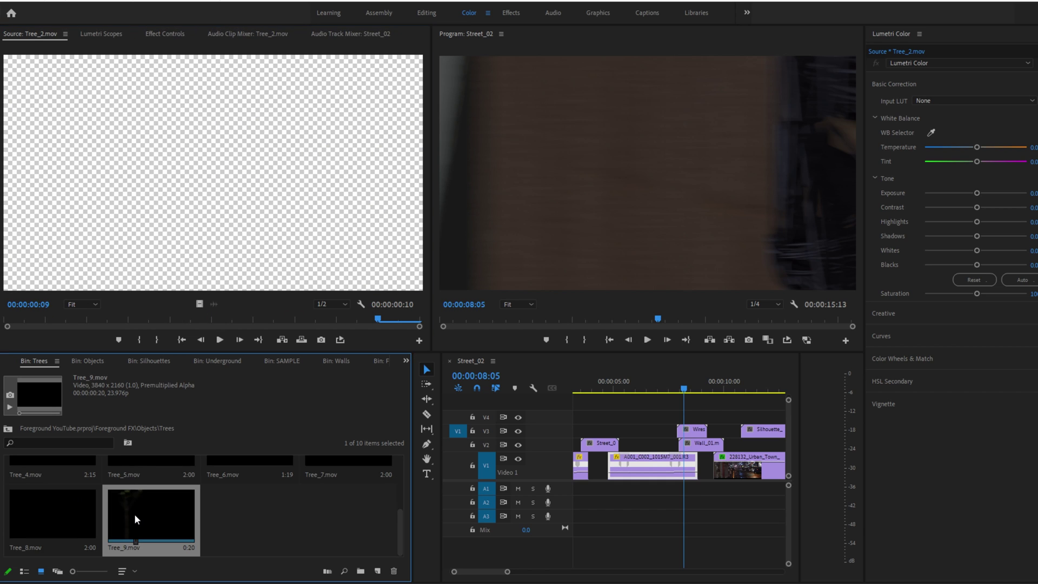
scroll(258, 510, up, 3)
double_click(257, 510)
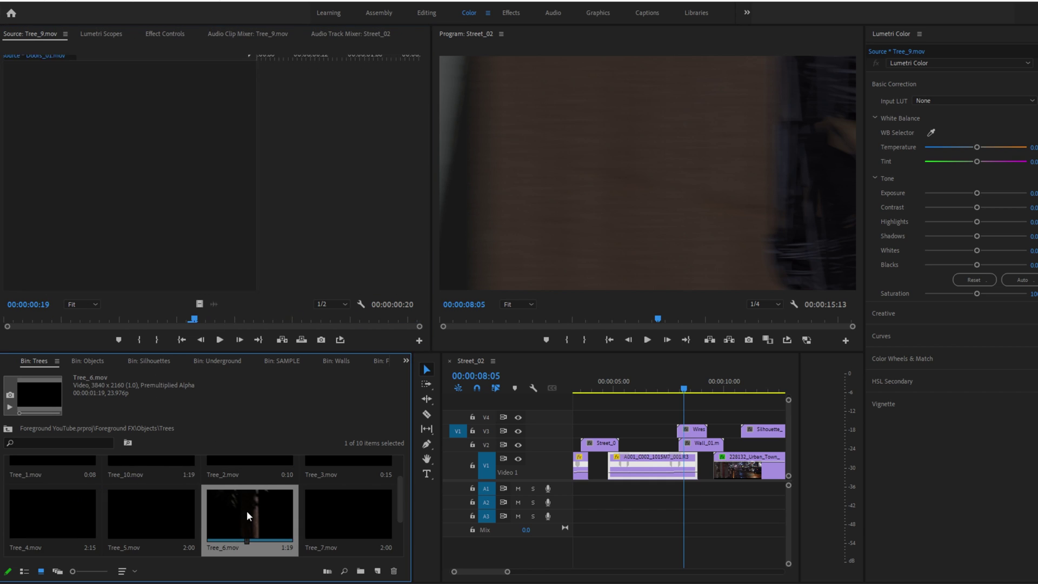
key(space)
double_click(320, 523)
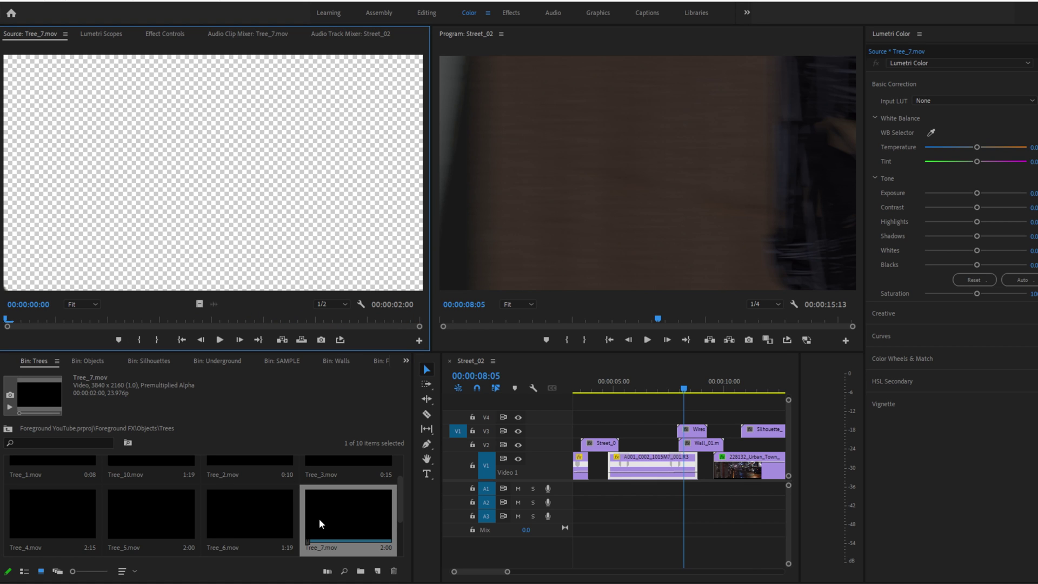
key(space)
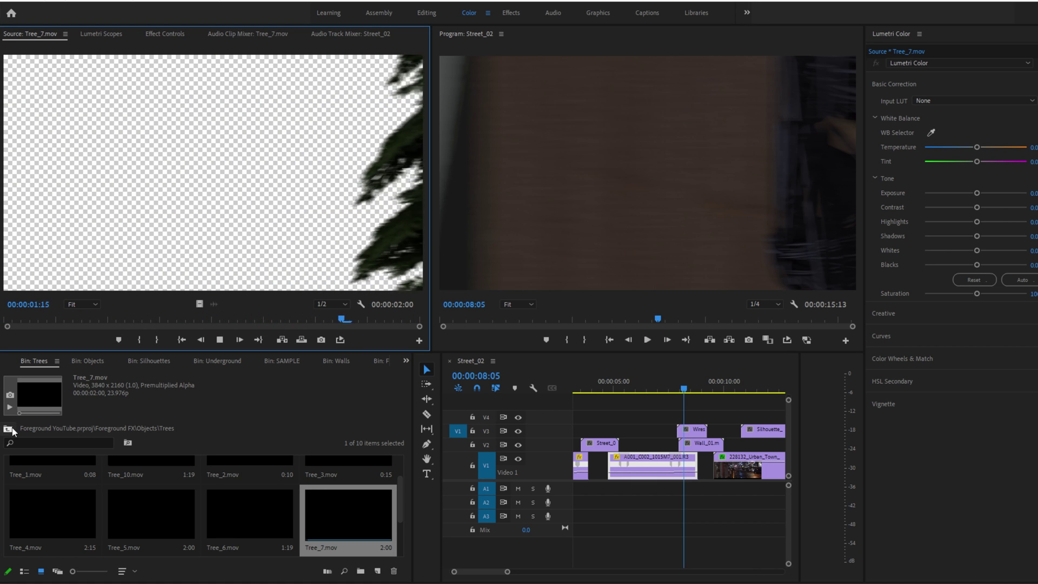
double_click(57, 496)
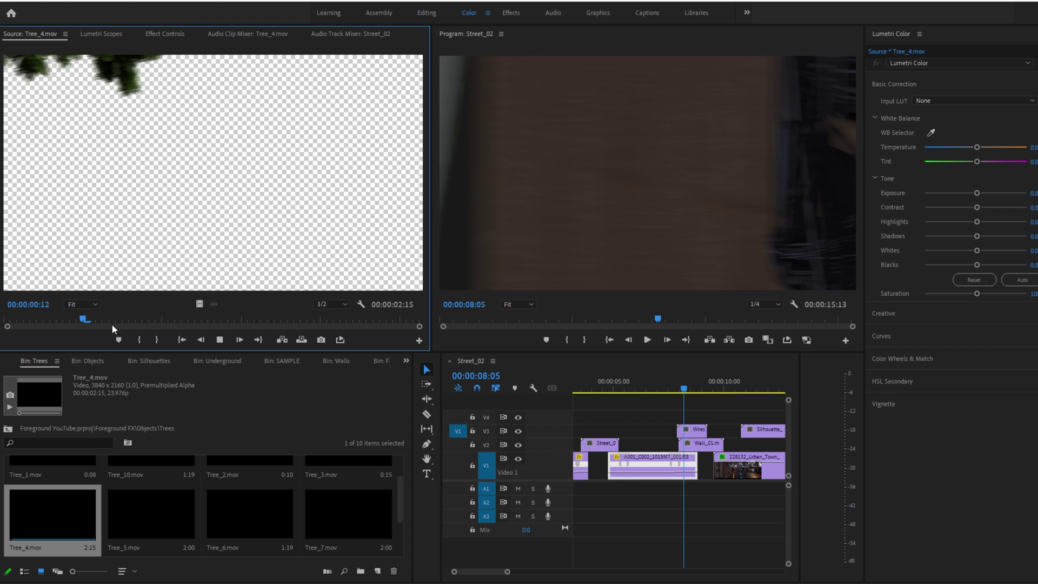
Step: Open the Trash bin in Objects and preview Dumpster_2.mov, Trash_Can.mov, Trash_can_1.mov and Newspapers_Wind_1.mov
click(108, 360)
double_click(157, 501)
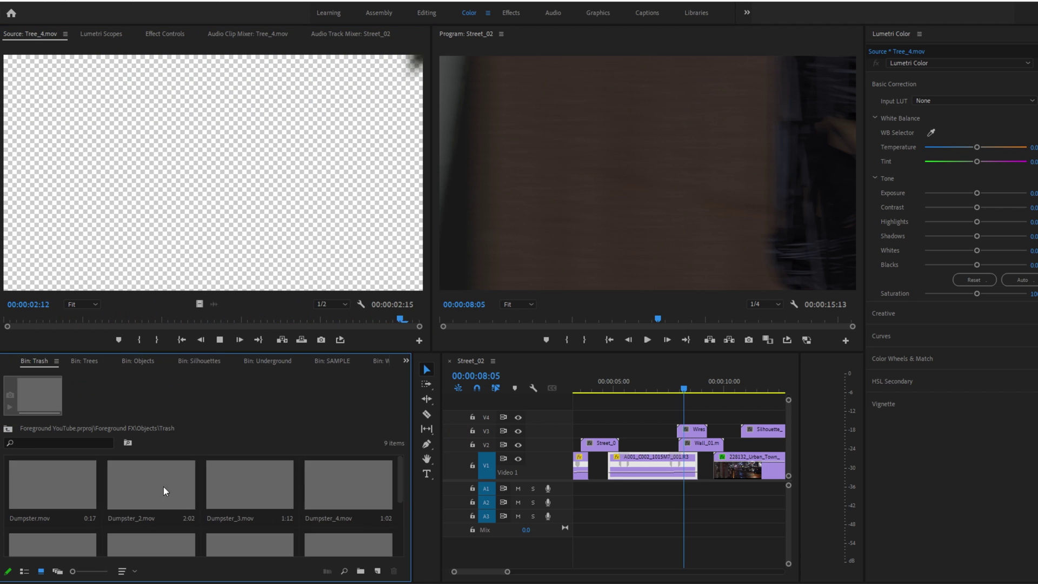
double_click(143, 482)
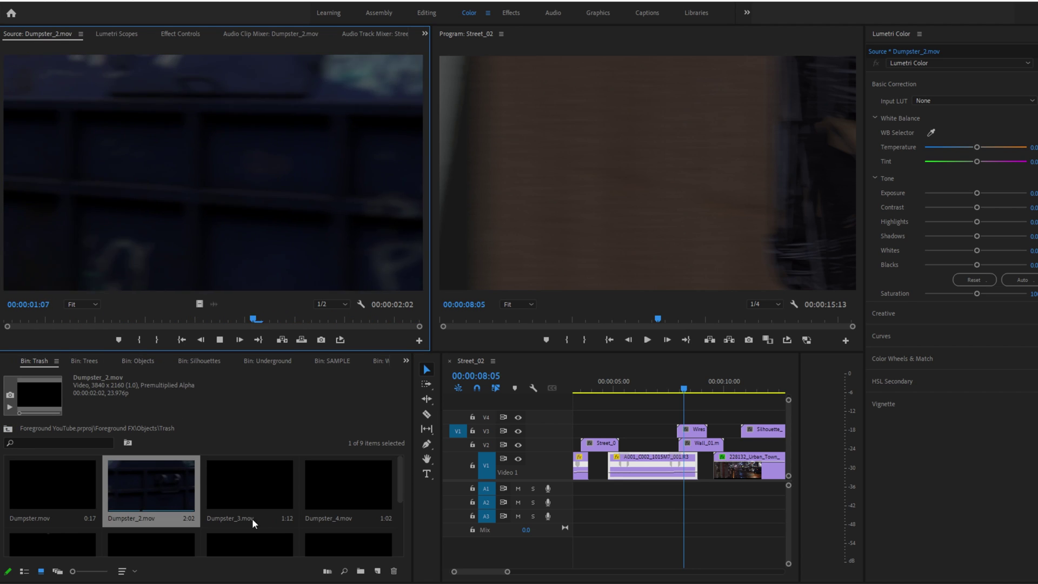
scroll(255, 520, down, 2)
double_click(232, 498)
key(space)
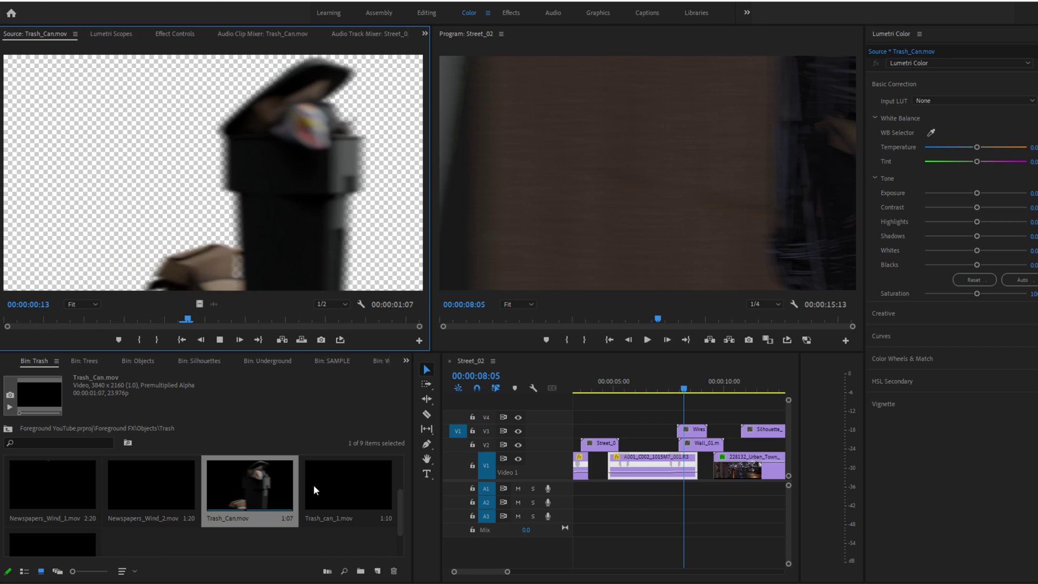
double_click(356, 492)
key(space)
double_click(45, 489)
key(space)
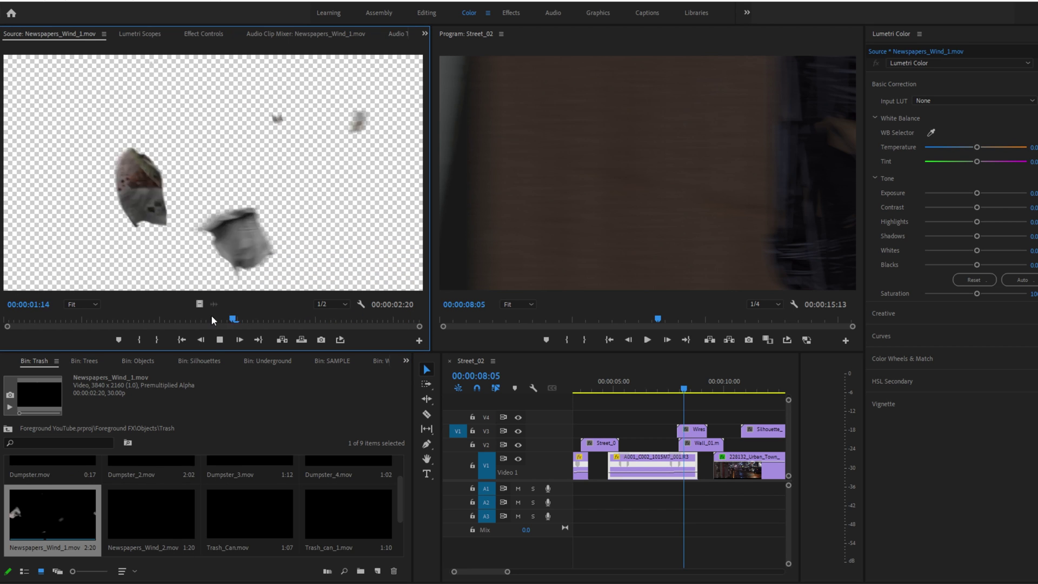
scroll(153, 487, up, 1)
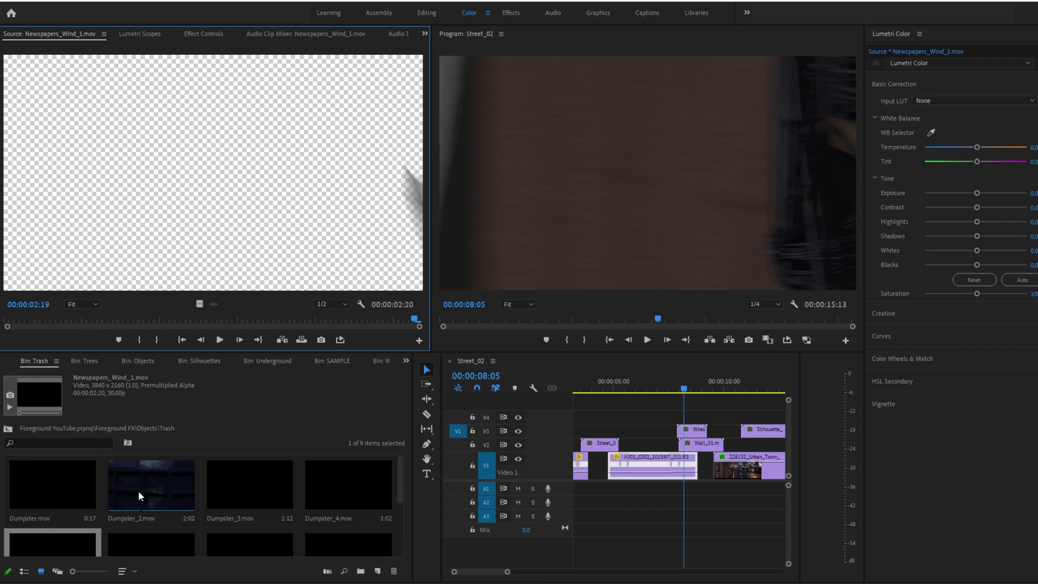
Step: Open the Street bin in Objects and preview Barrel_1.mov, Bus_Stop_1.mov and Cone_1.mov
click(8, 428)
double_click(281, 494)
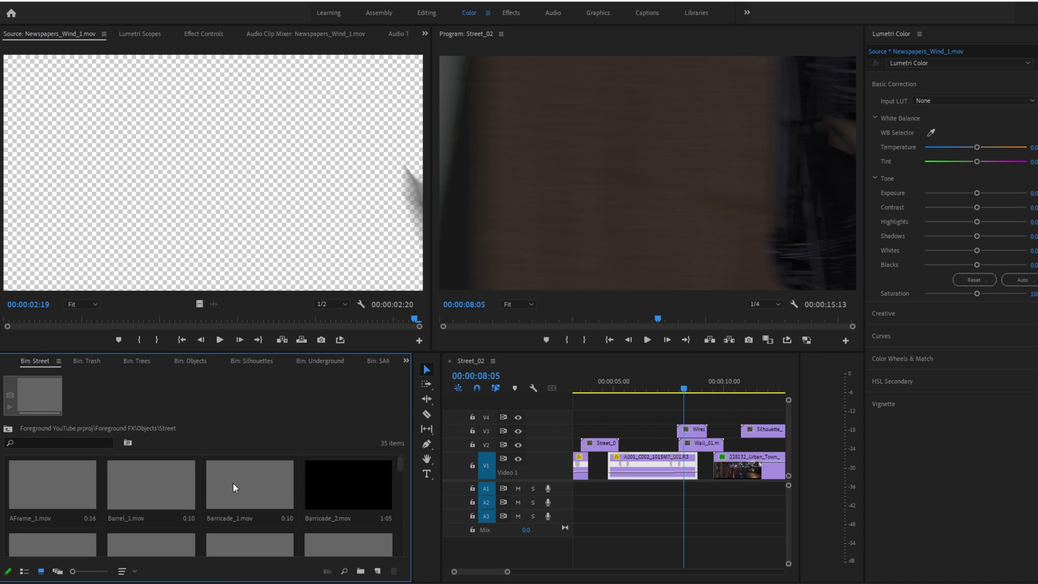
double_click(130, 489)
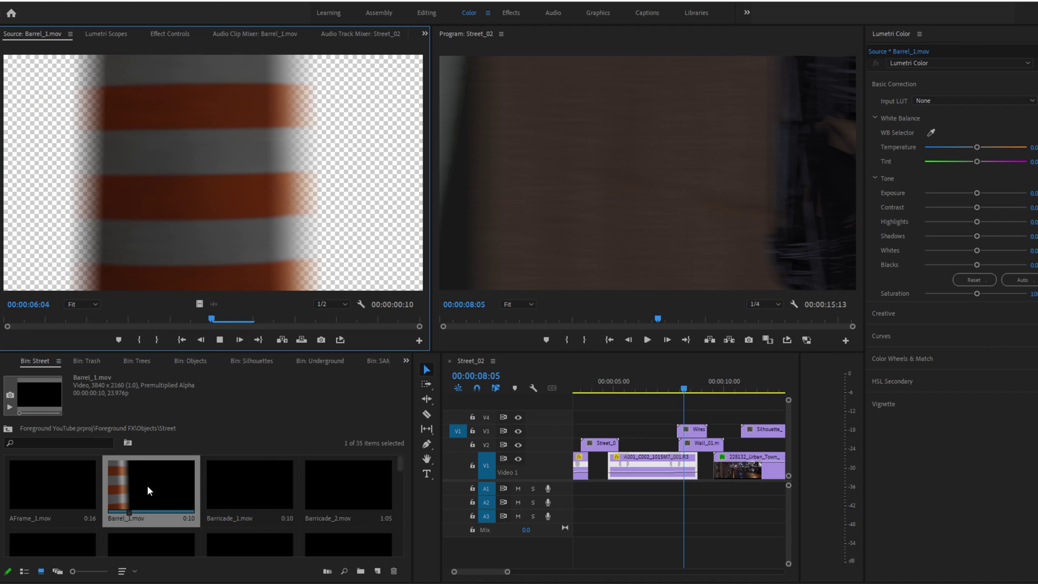
scroll(145, 490, down, 1)
double_click(152, 492)
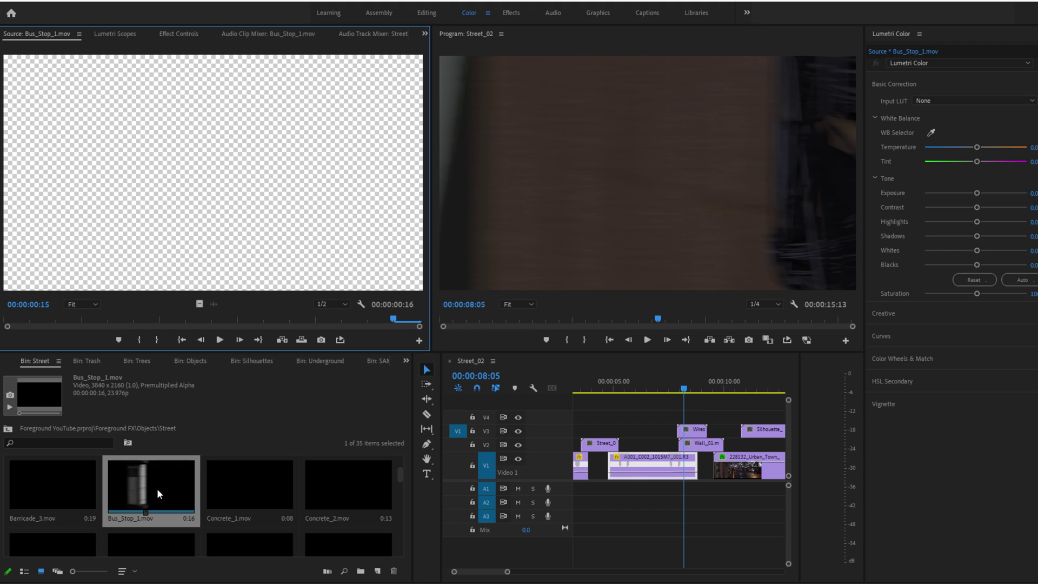
scroll(151, 495, down, 1)
double_click(140, 498)
Step: Preview Gate_5.mov and Wooden_Ladder_2.mov from further down the Street bin
scroll(143, 500, down, 3)
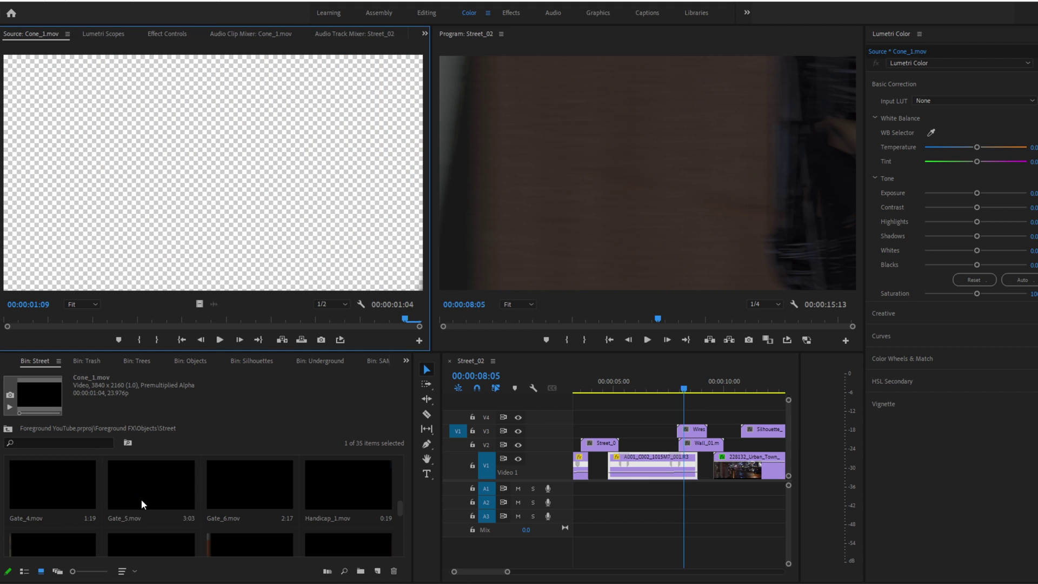
double_click(147, 499)
scroll(248, 496, down, 5)
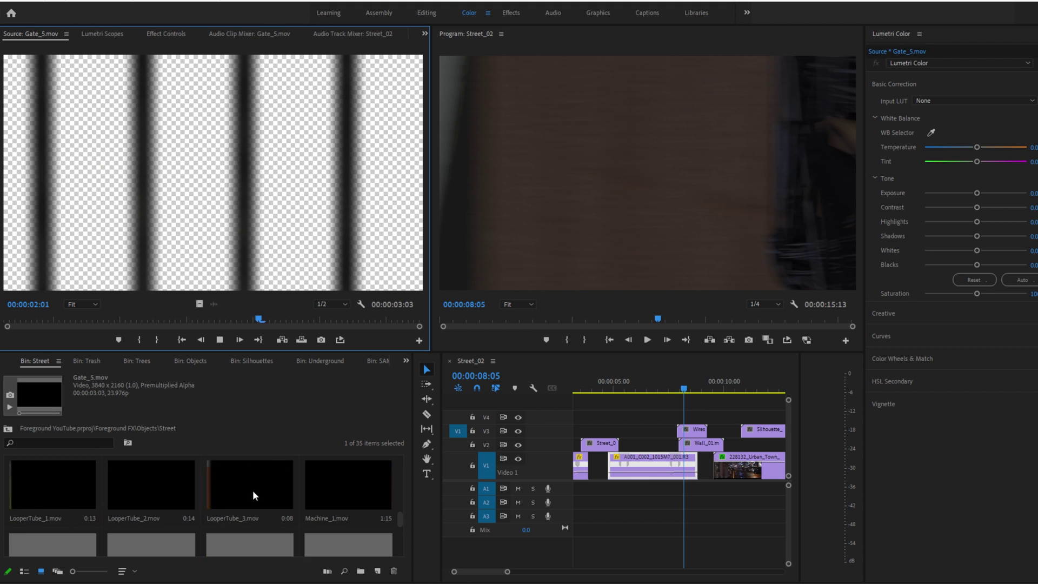
double_click(154, 506)
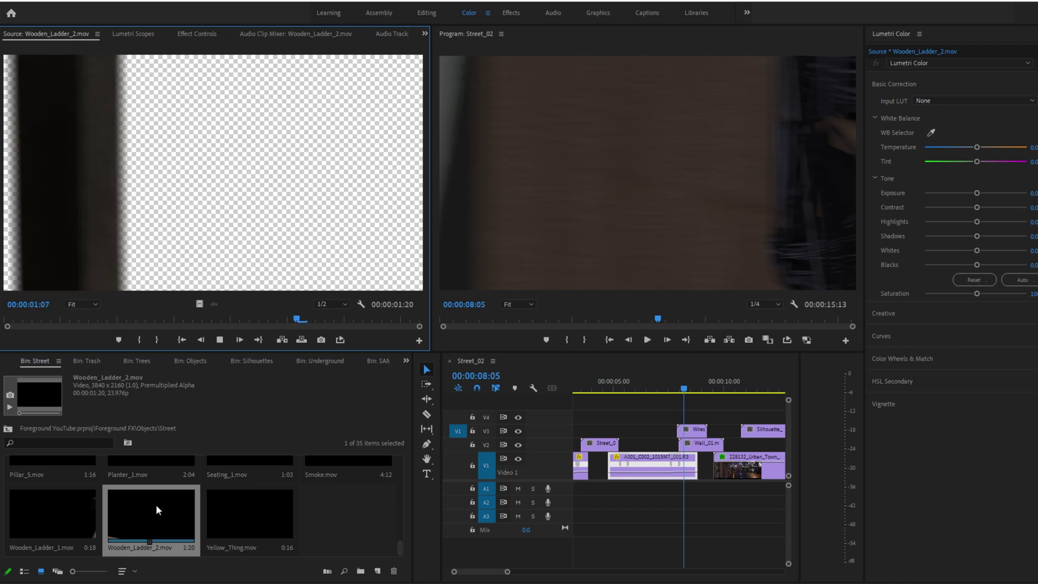
Step: Open the Cars bin in Objects and preview Car_Gold.mov, Car_Black_Night.mov, Car_Black_Day.mov and Car_Police_1.mov
double_click(244, 519)
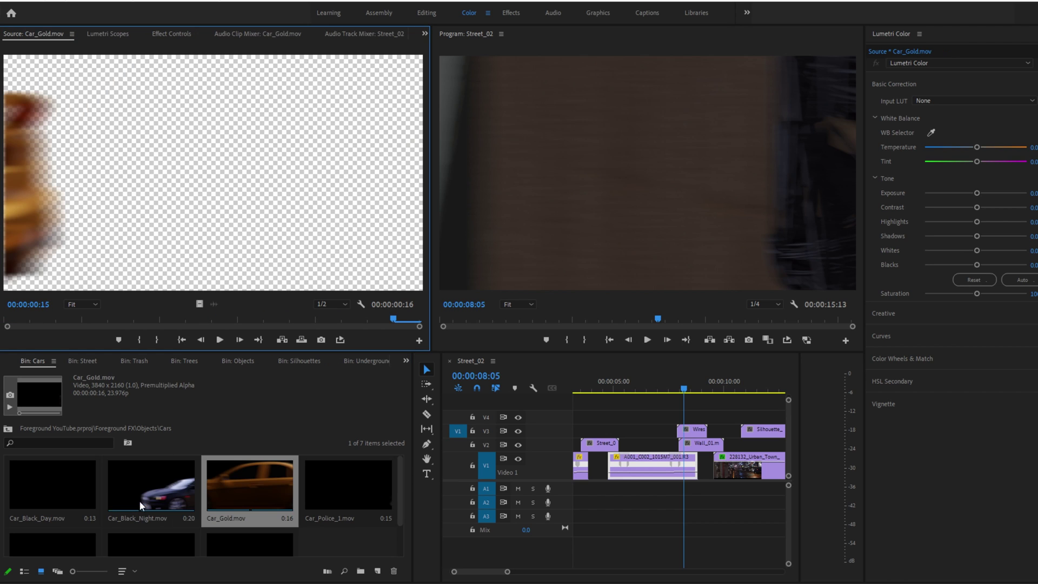
double_click(142, 505)
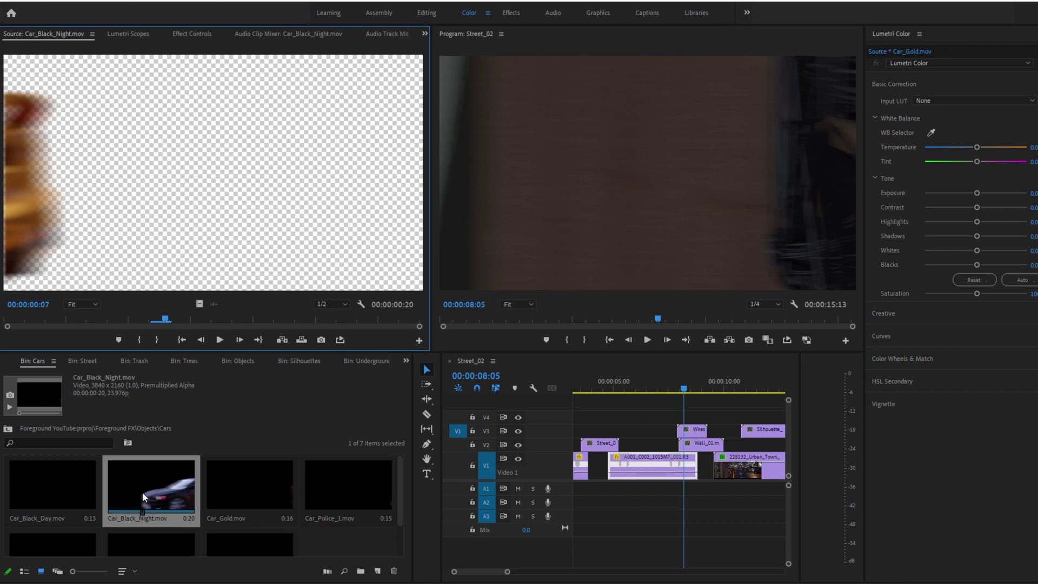
double_click(48, 500)
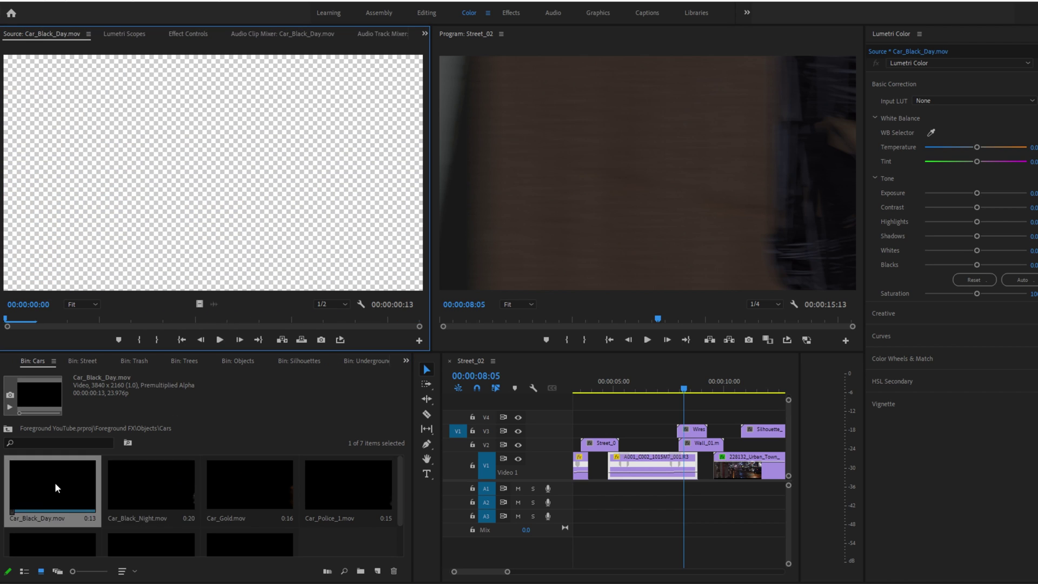
double_click(325, 494)
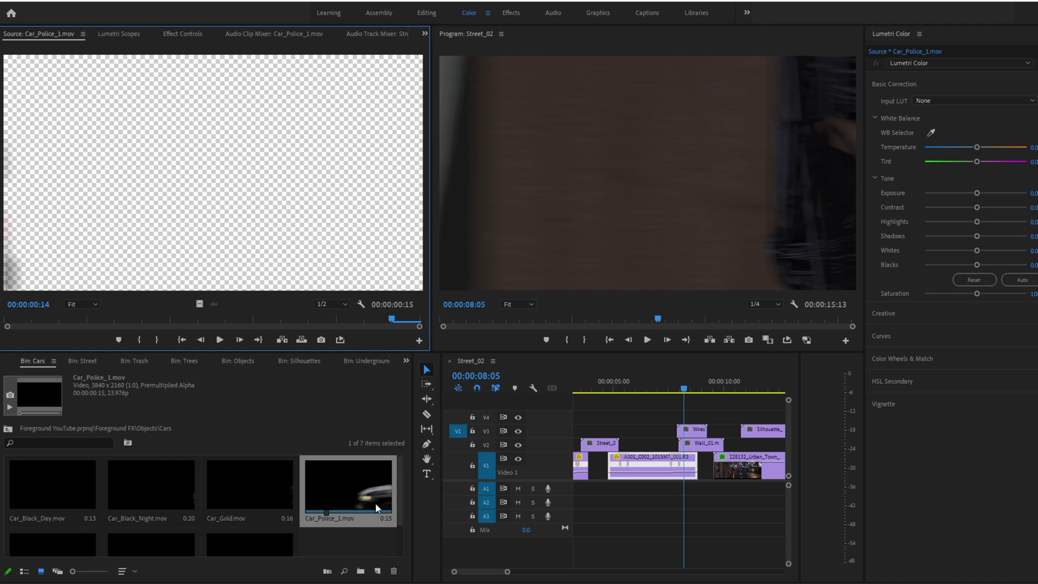
scroll(371, 498, down, 2)
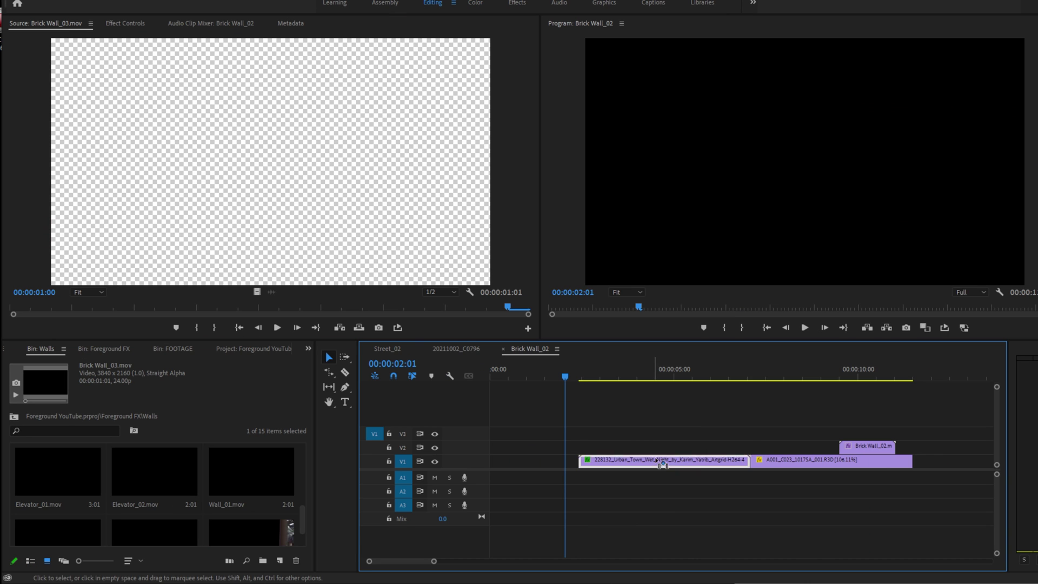
drag(658, 461, 698, 466)
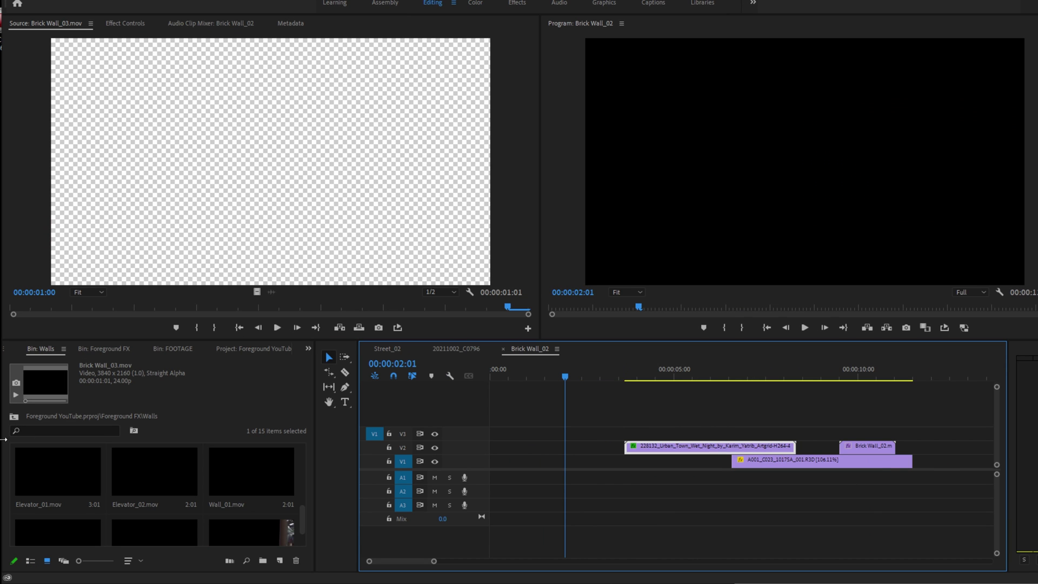
Step: Open the Silhouettes bin inside the Foreground FX bin and preview Silhouette_06.mov and Silhouette_09.mov
click(14, 416)
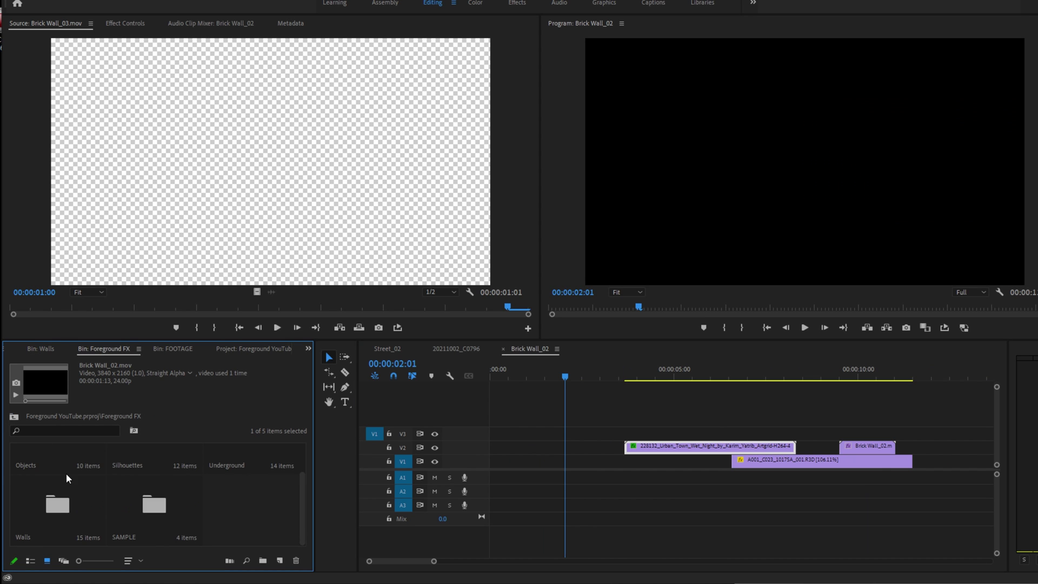
double_click(137, 473)
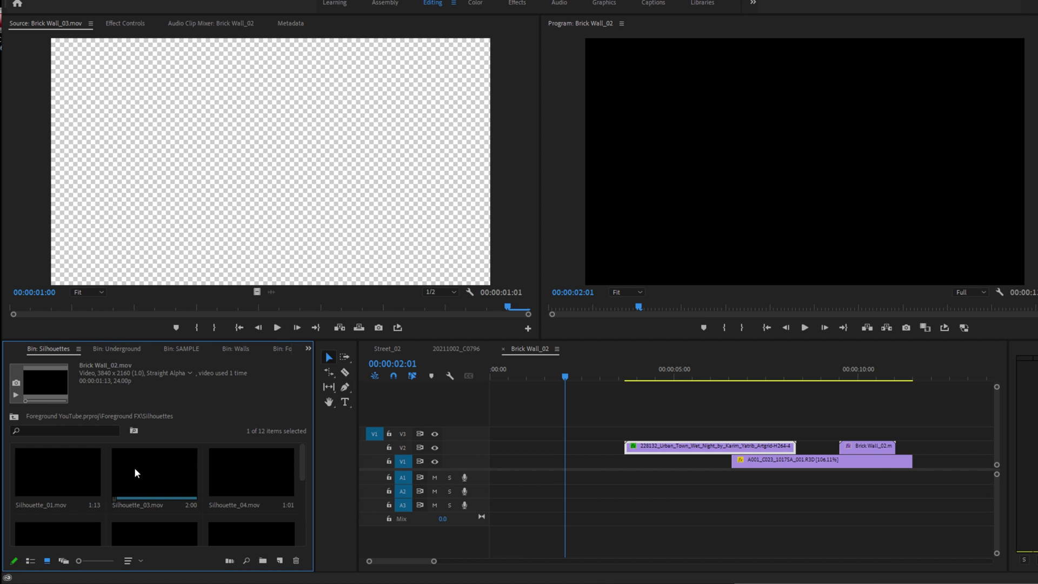
key(space)
scroll(148, 497, down, 1)
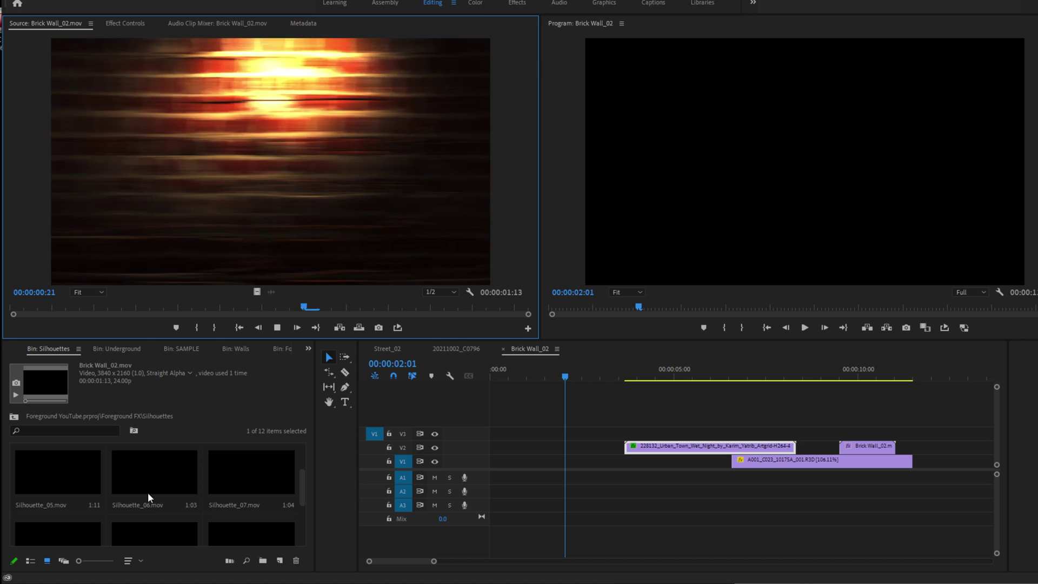
double_click(154, 484)
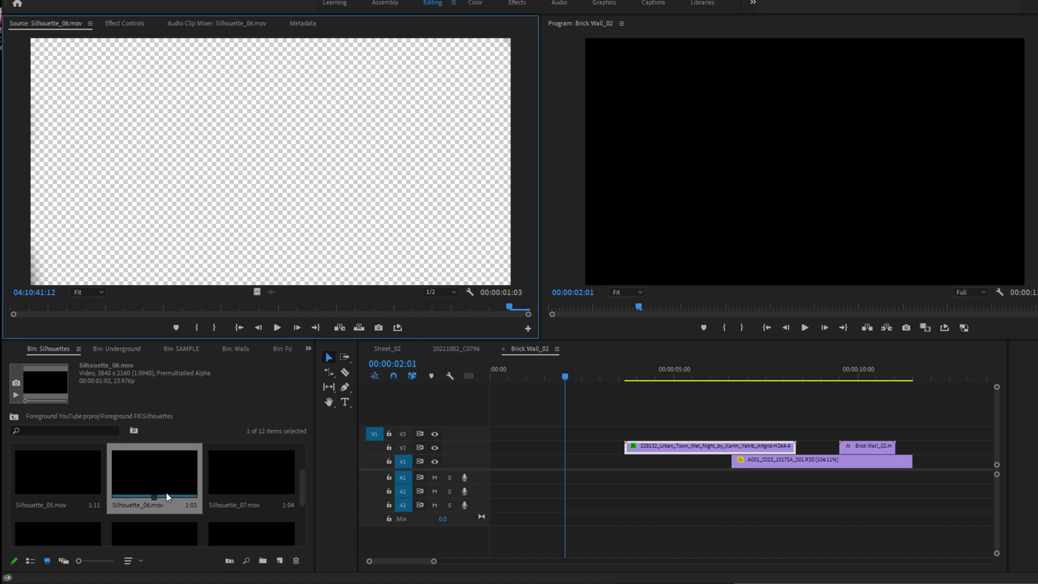
scroll(157, 495, down, 1)
double_click(149, 489)
key(space)
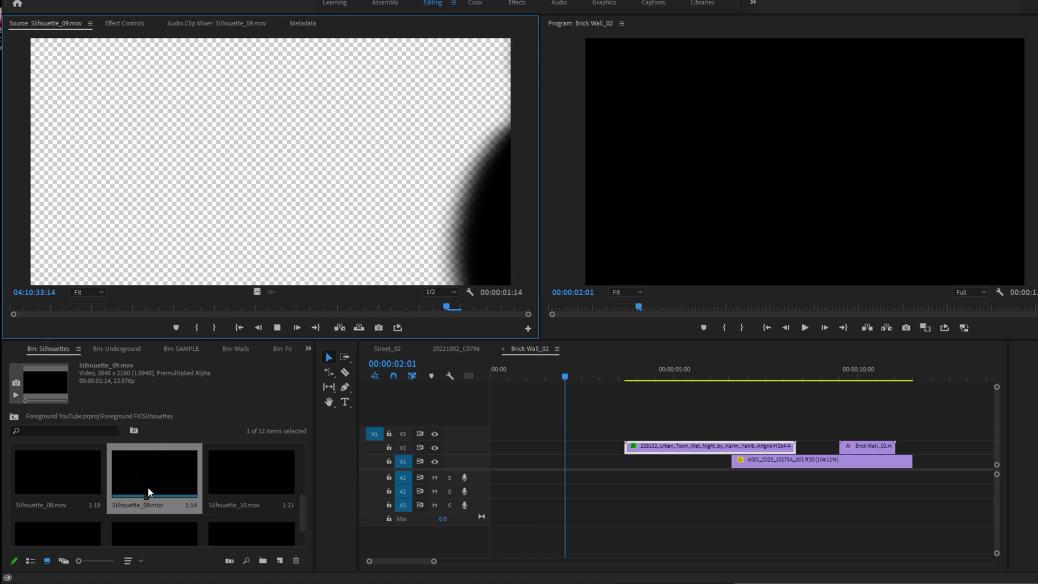
scroll(143, 491, up, 1)
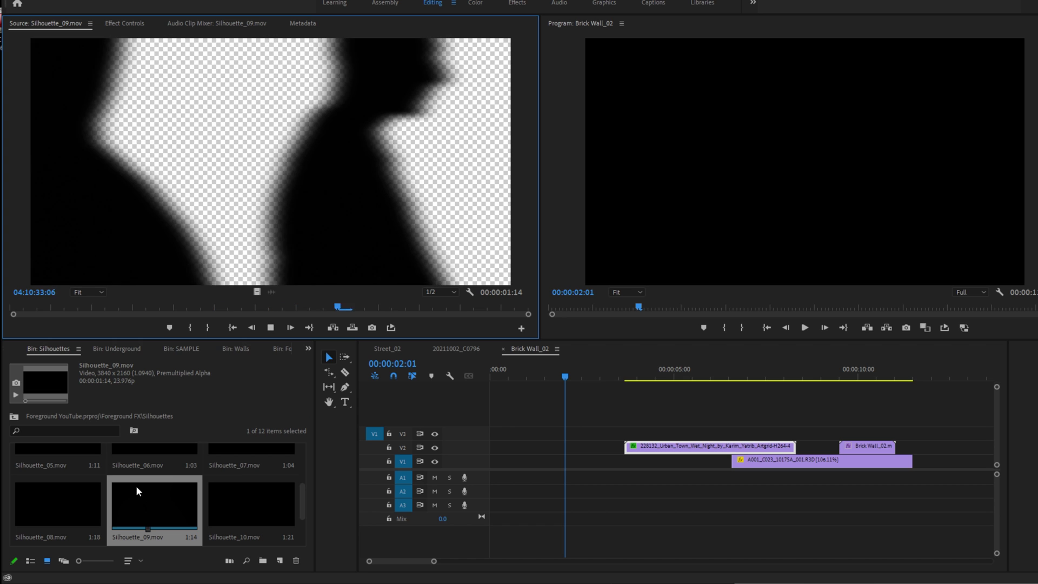
Step: Place Silhouette_09.mov on V3 over the end of the Urban_Town street clip, starting at about 00:00:07:01, and play it back
click(161, 506)
drag(795, 424, 748, 431)
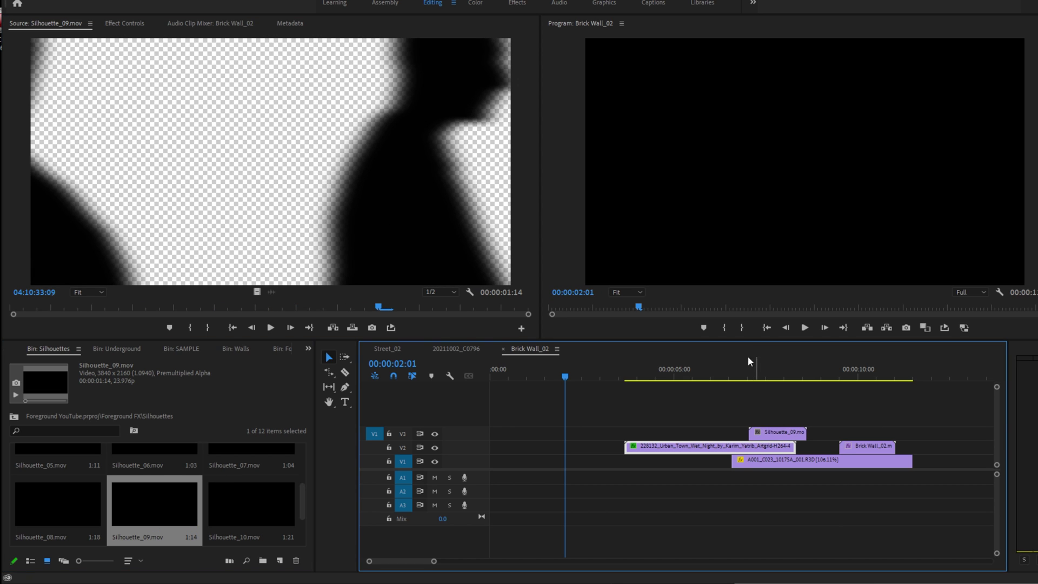
click(741, 373)
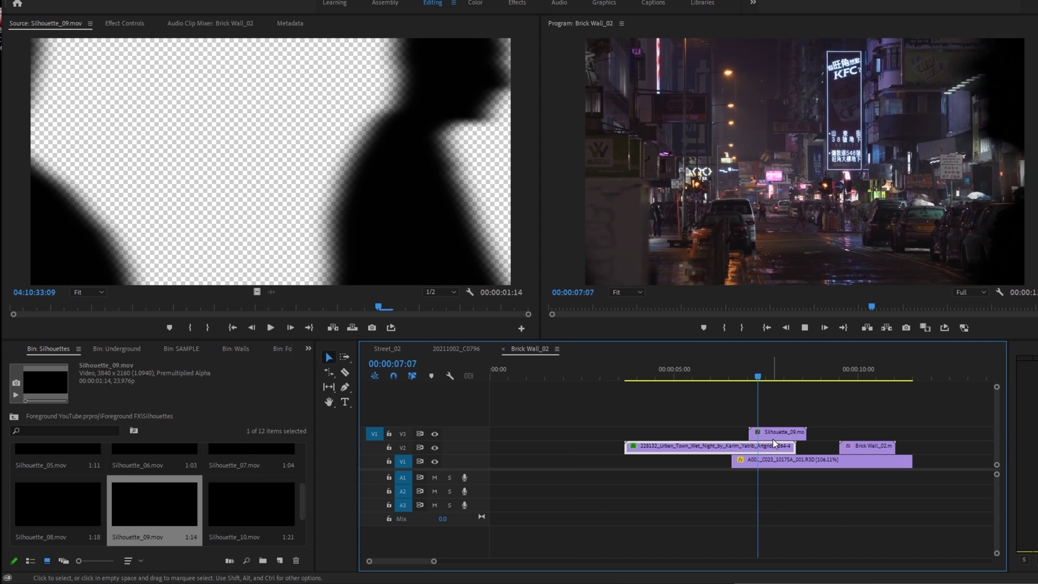
key(space)
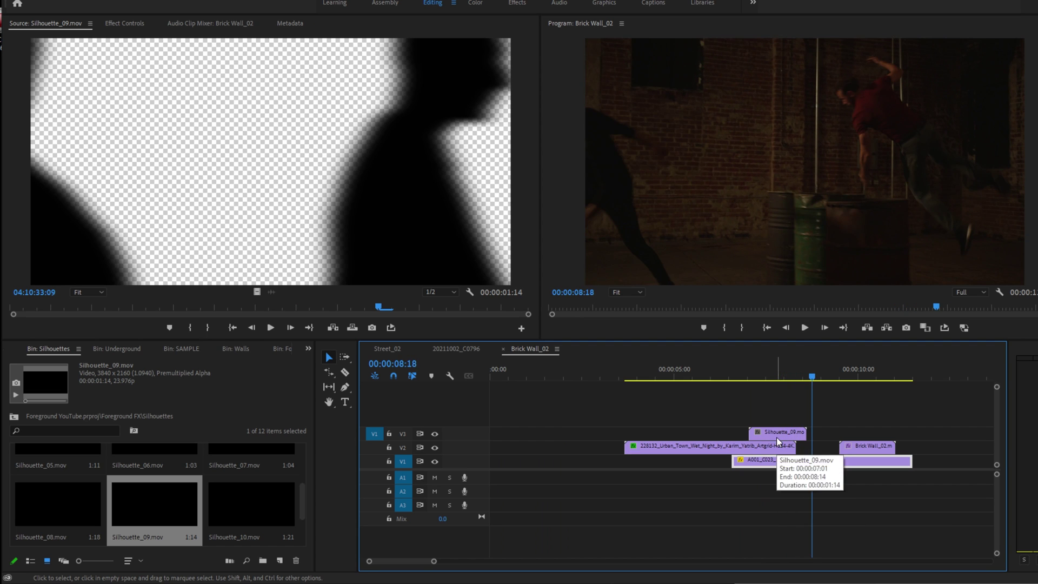
Step: Turn off the Transform effect on the Urban_Town street clip on V2
drag(794, 373, 764, 398)
click(766, 449)
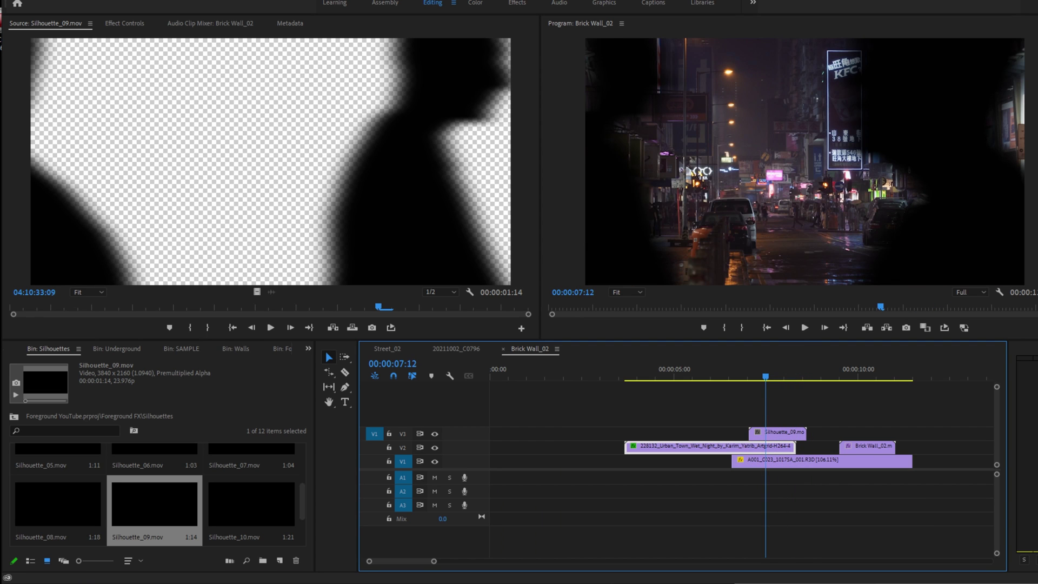
click(123, 23)
click(21, 231)
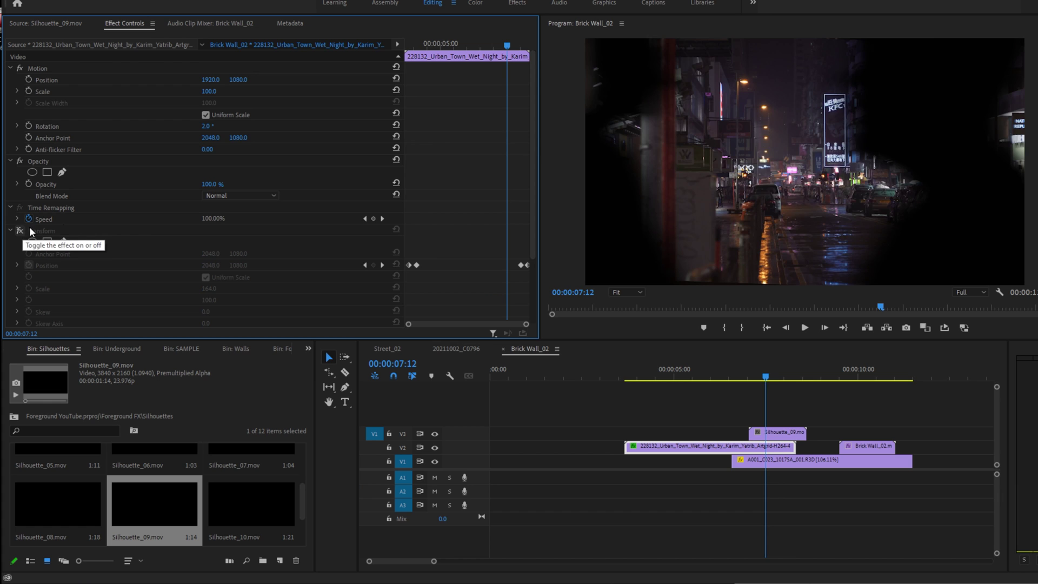
key(space)
Step: Split the Urban_Town street clip on V2 at the start of the Silhouette_09.mov clip
drag(777, 385, 753, 385)
key(Left)
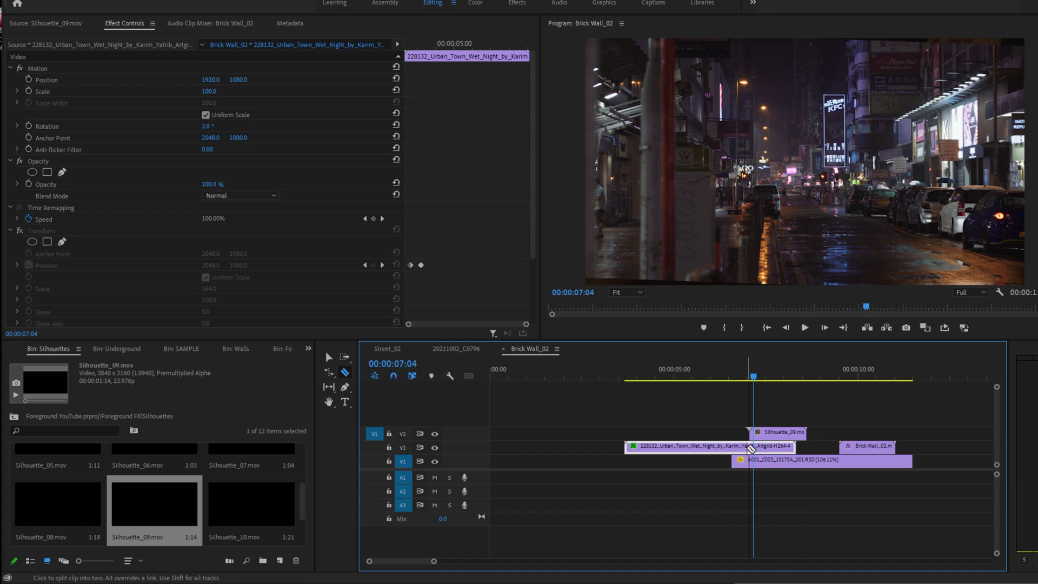
click(749, 446)
key(v)
Step: Select the split-off Urban_Town segment on V2 and step frame by frame through the silhouette's pass across the shot
click(766, 449)
key(Right)
key(Right)
key(Right)
key(Right)
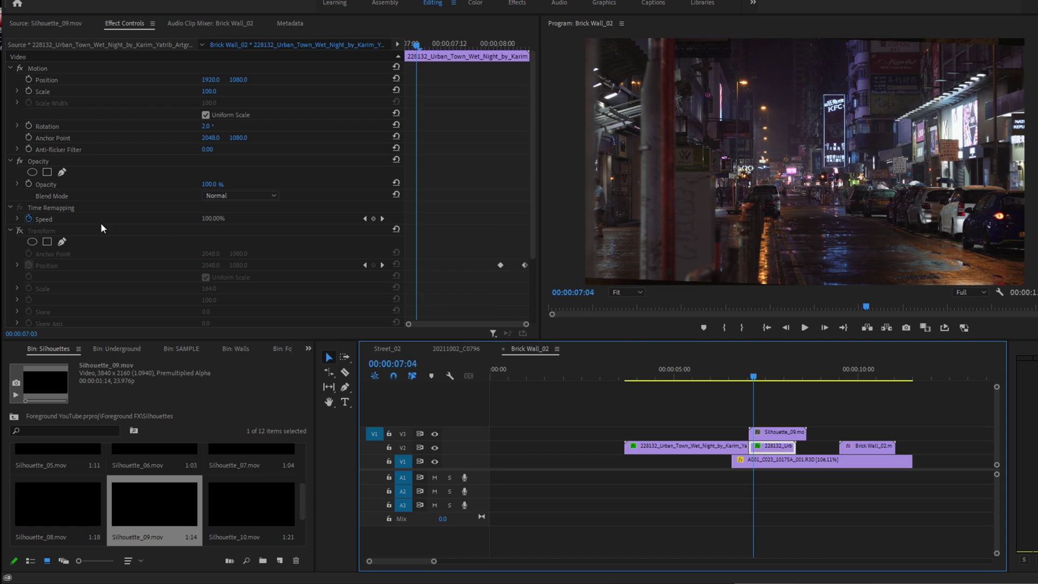
key(Right)
key(Right)
key(Right)
key(Right)
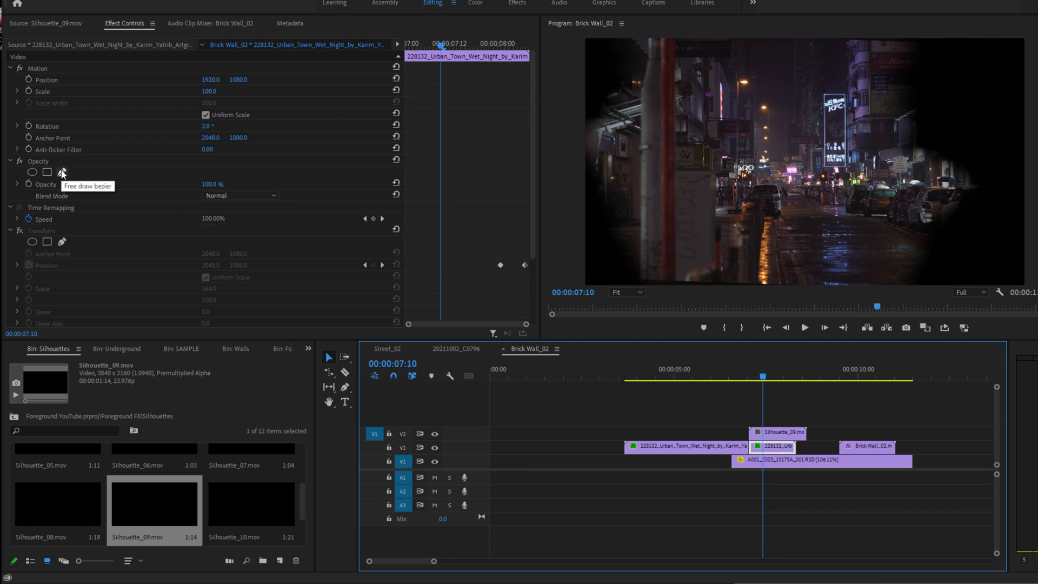
key(Right)
key(Right)
key(Right)
key(Right)
key(Right)
key(Right)
key(Right)
key(Right)
key(Right)
key(Right)
key(Right)
key(Right)
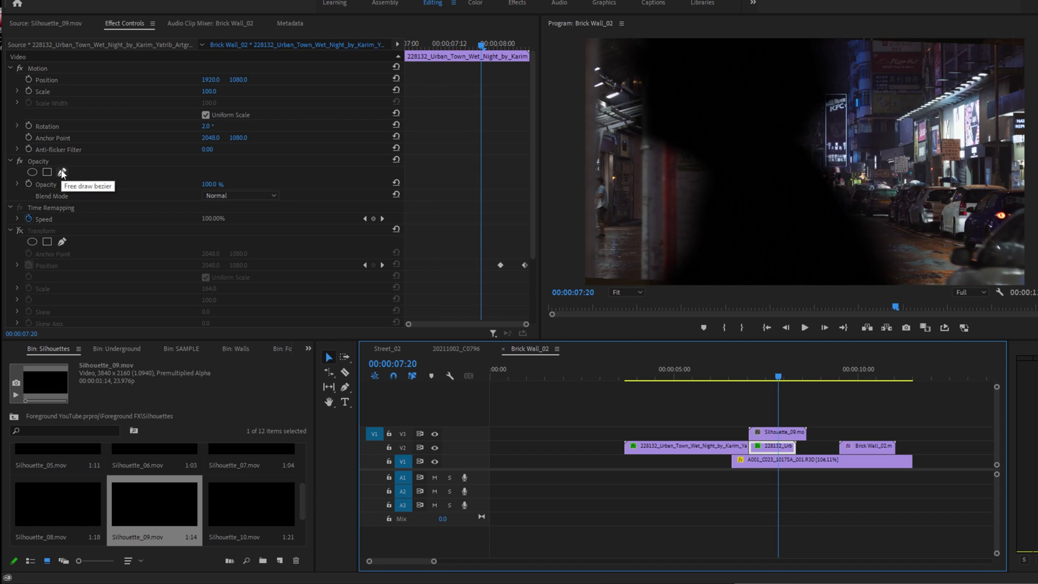
key(Right)
key(Right)
key(Right)
key(Right)
key(Right)
key(Right)
key(Right)
key(Right)
key(Right)
key(Right)
key(Right)
key(Right)
key(Right)
key(Right)
key(Right)
key(Left)
key(Left)
key(Left)
key(Left)
key(Left)
key(Left)
key(Left)
key(Left)
key(Left)
key(Left)
key(Left)
key(Left)
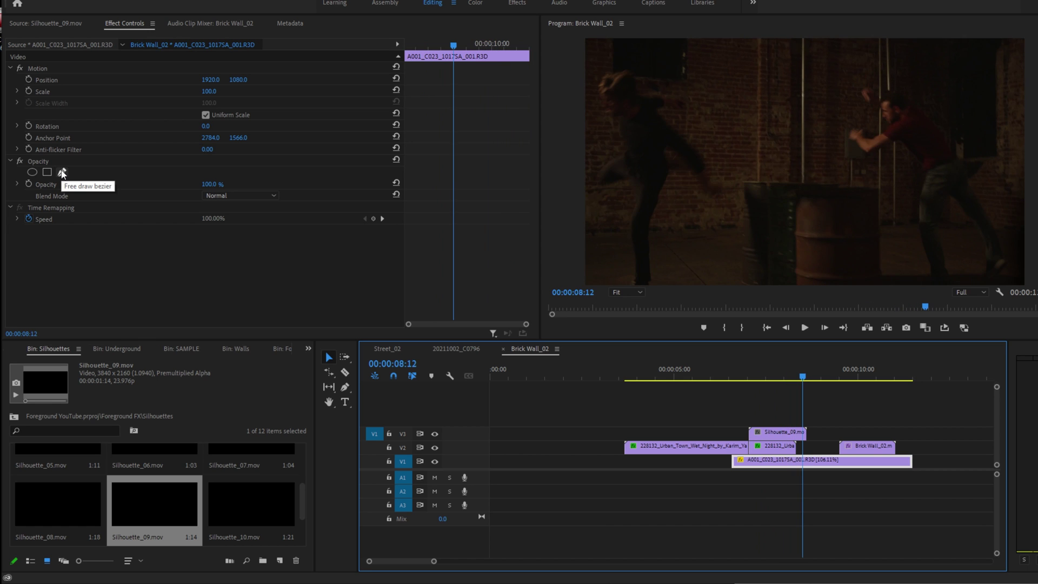
Step: Draw a free-draw opacity mask on the A001_C023 clip on V1 at 00:00:07:10, with its edge behind the silhouette near the frame's right side
key(Left)
key(Left)
key(Left)
key(Left)
key(Left)
key(Left)
key(Left)
key(Left)
key(Left)
key(Left)
key(Left)
key(Left)
key(Left)
key(Left)
key(Left)
key(Left)
key(Left)
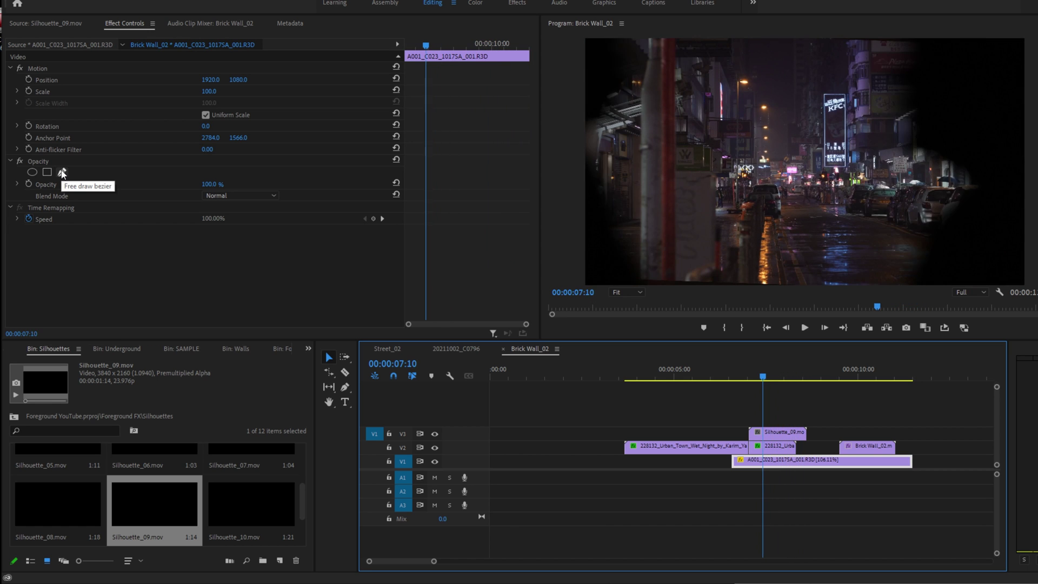
key(Right)
key(Right)
key(Right)
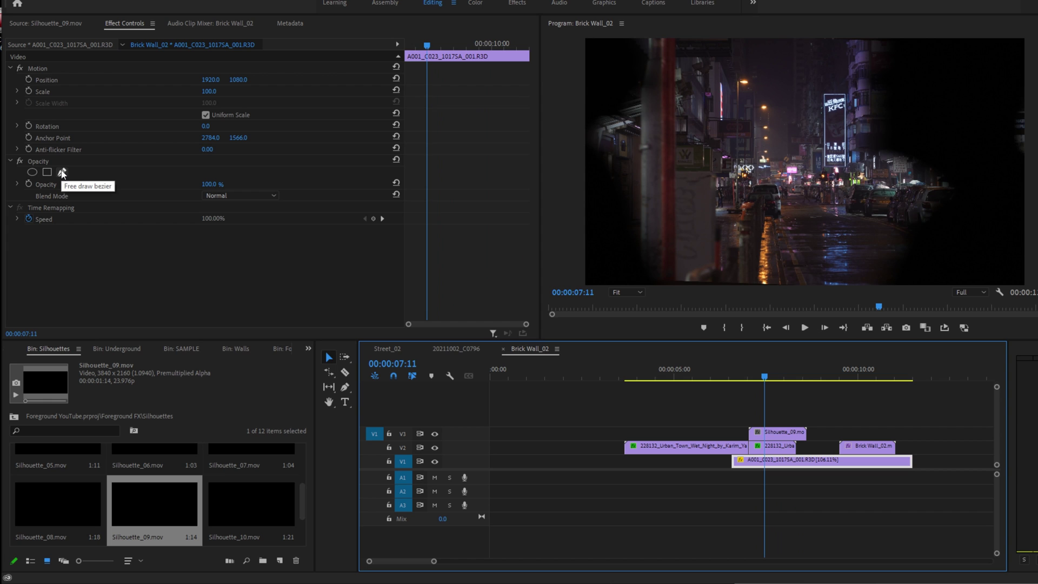
key(Left)
key(Left)
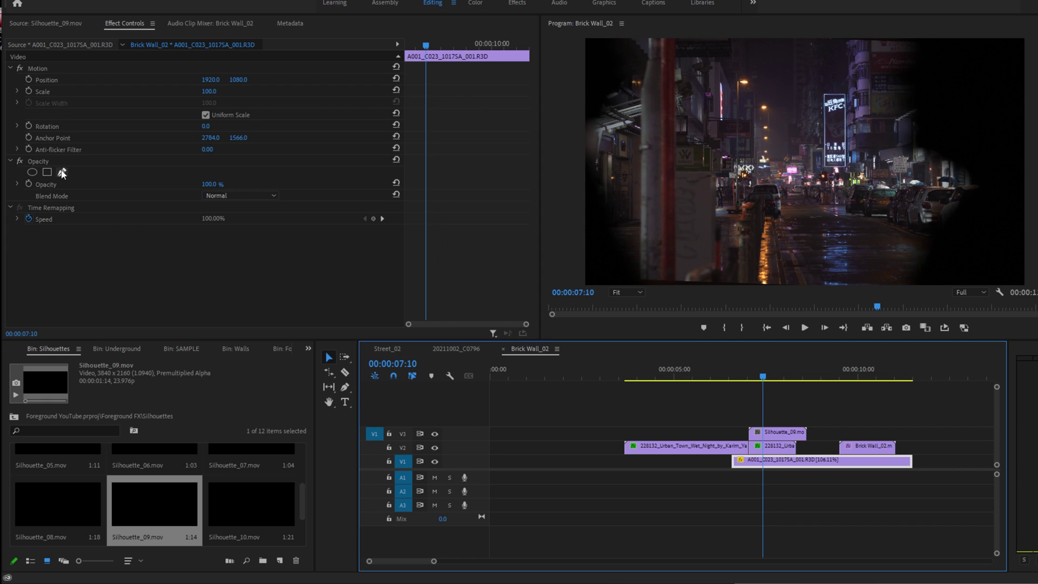
key(Right)
click(62, 172)
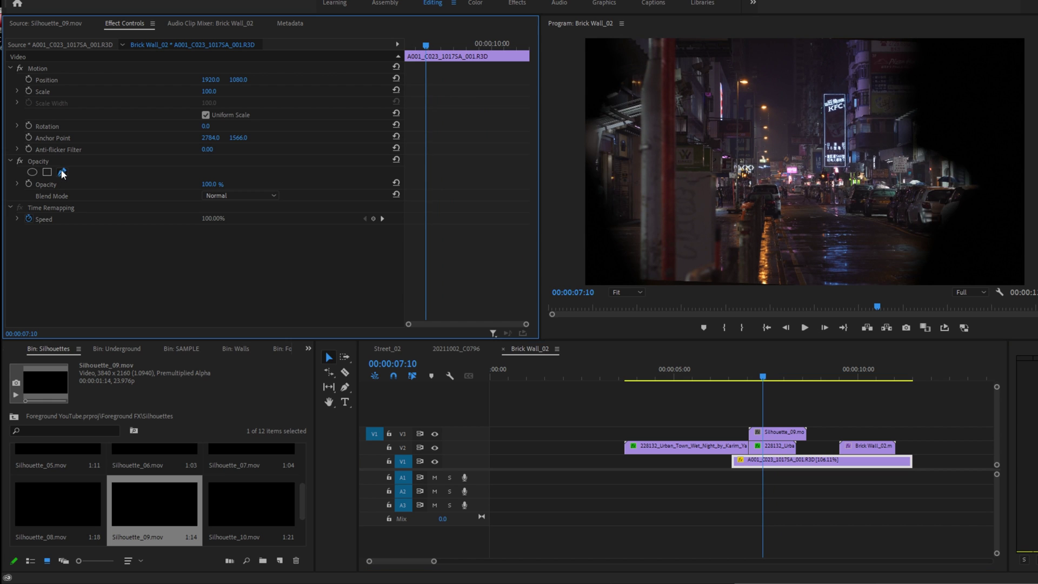
click(986, 46)
click(984, 41)
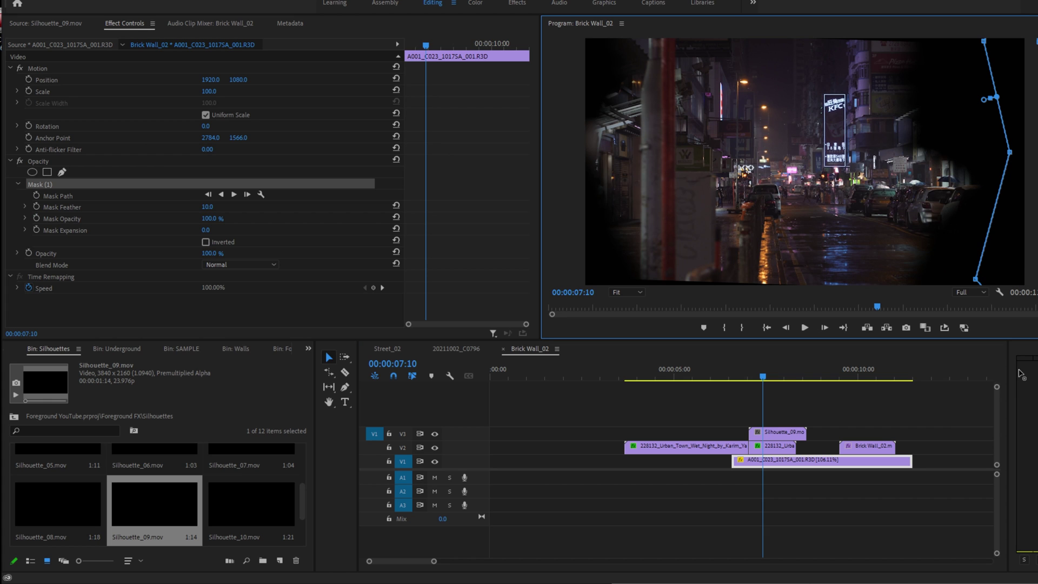
Step: Enable mask path keyframing at 00:00:07:10, and keyframe the mask moved off the frame's right edge at 00:00:07:04
click(36, 195)
key(Left)
key(Left)
key(Left)
key(Left)
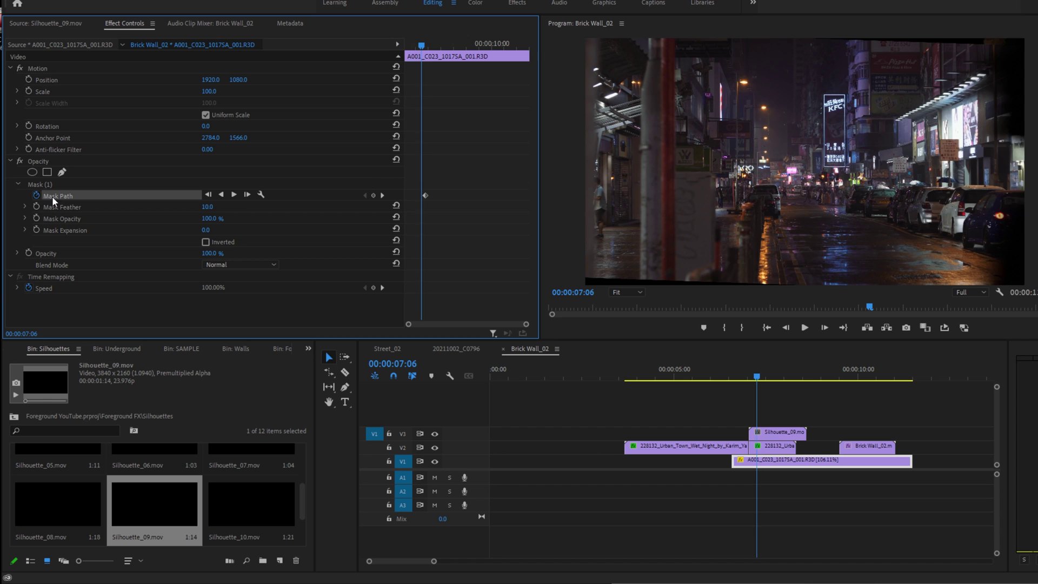
key(Left)
key(Left)
click(54, 185)
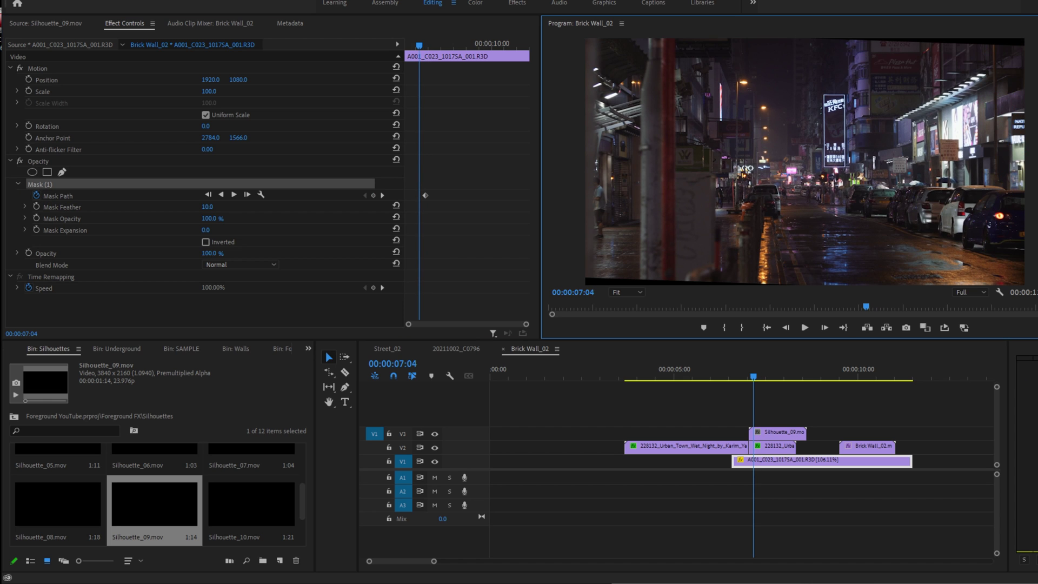
click(456, 238)
Step: At 00:00:08:05, stretch the mask's edge points past the left side of the frame so the mask covers the whole image
key(Right)
key(Right)
key(Right)
key(Right)
key(Right)
key(Right)
key(Right)
key(Right)
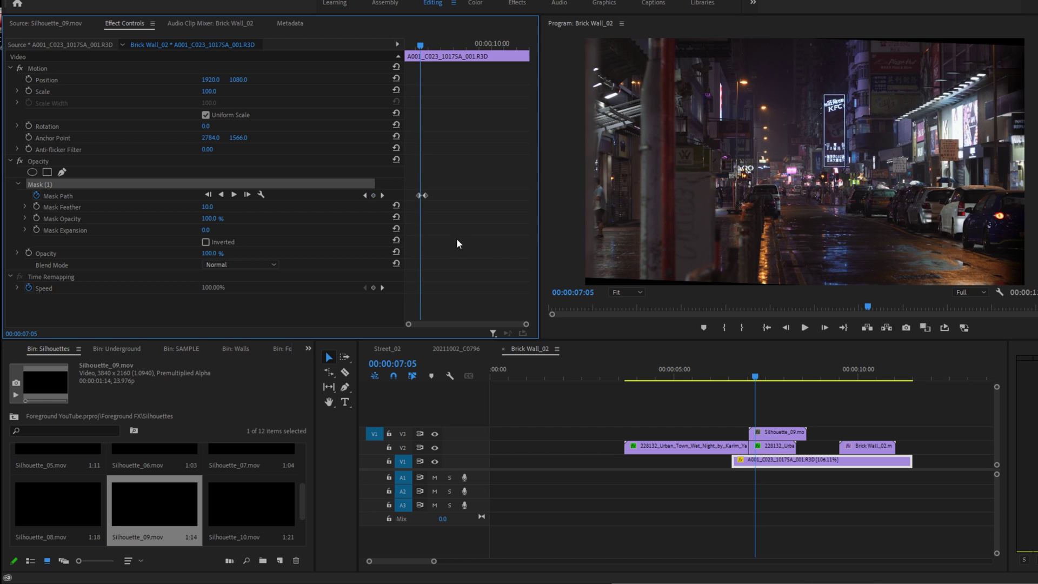
key(Right)
key(Right)
key(Right)
key(Right)
key(Right)
key(Right)
key(Right)
key(Right)
key(Right)
key(Right)
key(Right)
key(Right)
key(Right)
key(Right)
key(Right)
key(Right)
key(Right)
key(Right)
key(Right)
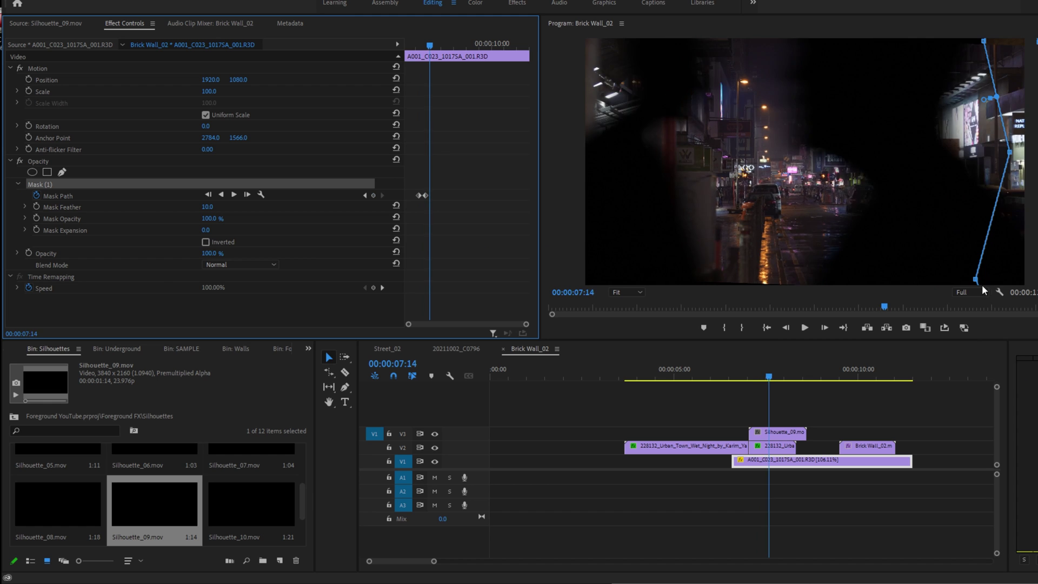
key(Right)
key(Right)
key(Right)
key(Right)
key(Right)
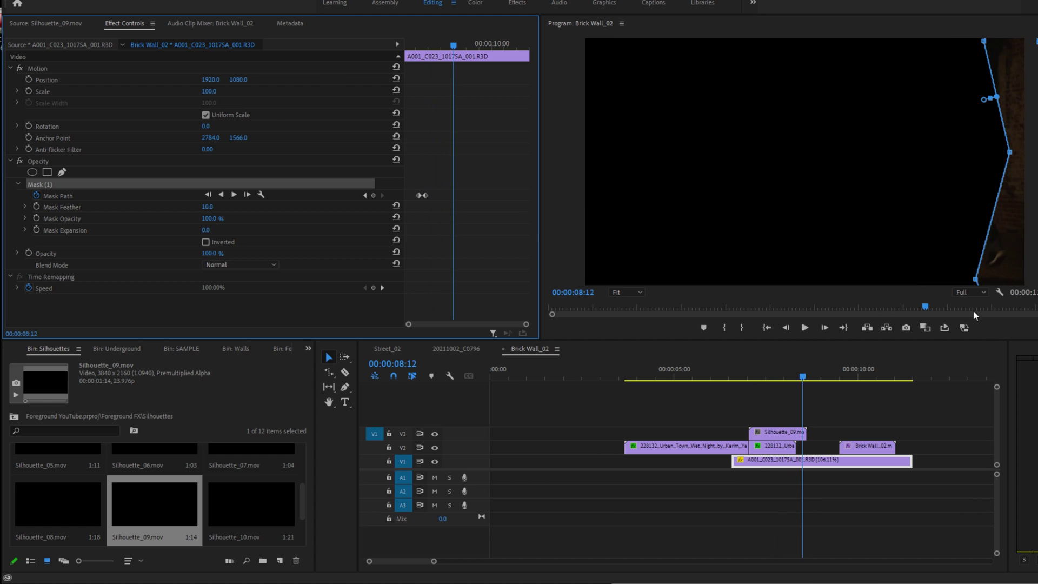
key(Left)
key(Left)
key(Left)
key(Left)
key(Left)
key(Left)
key(Left)
key(Left)
key(Right)
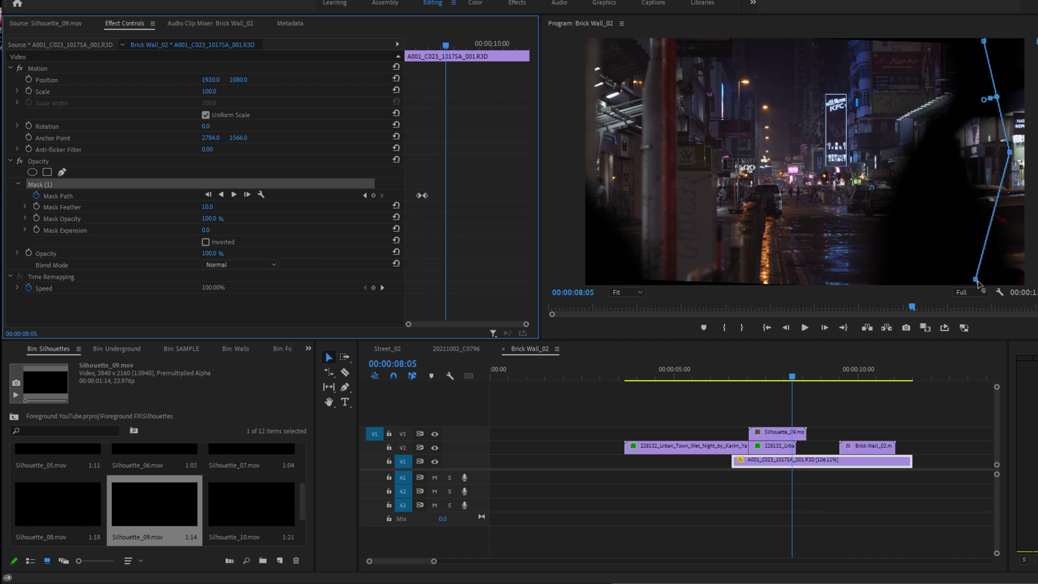
drag(975, 281, 558, 296)
drag(1009, 156, 544, 25)
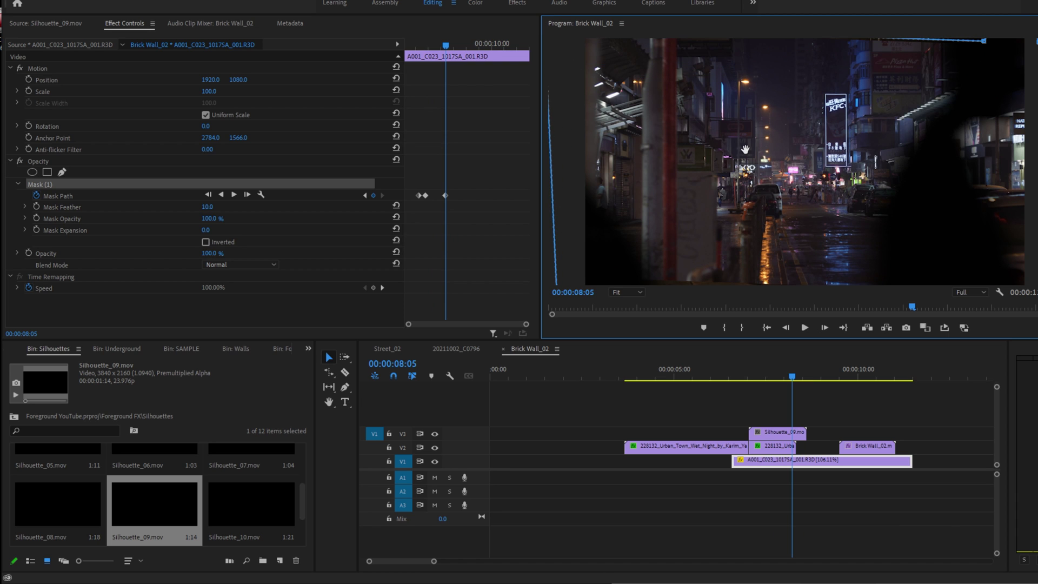
key(ctrl+z)
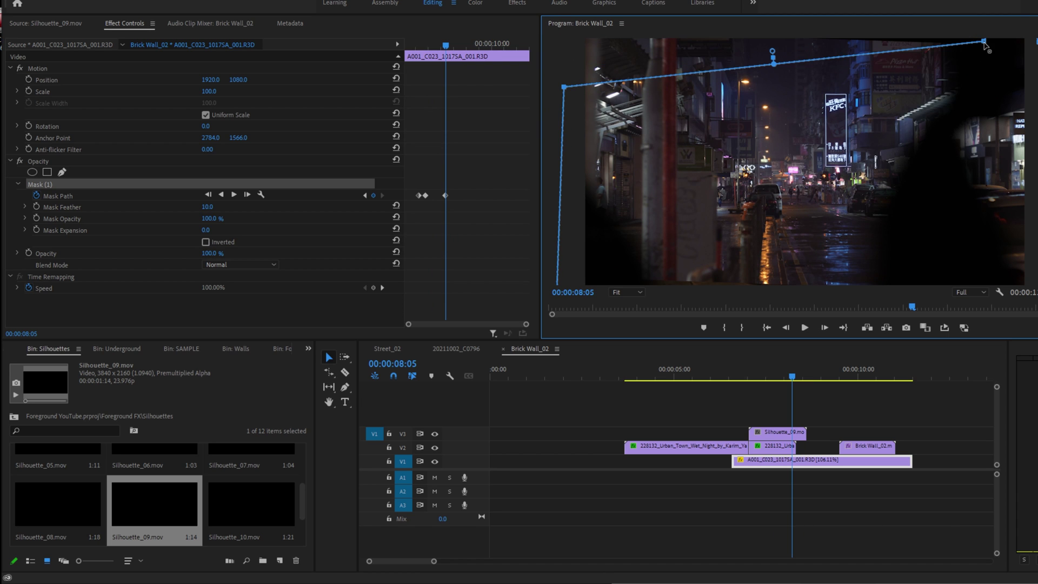
drag(983, 42, 551, 45)
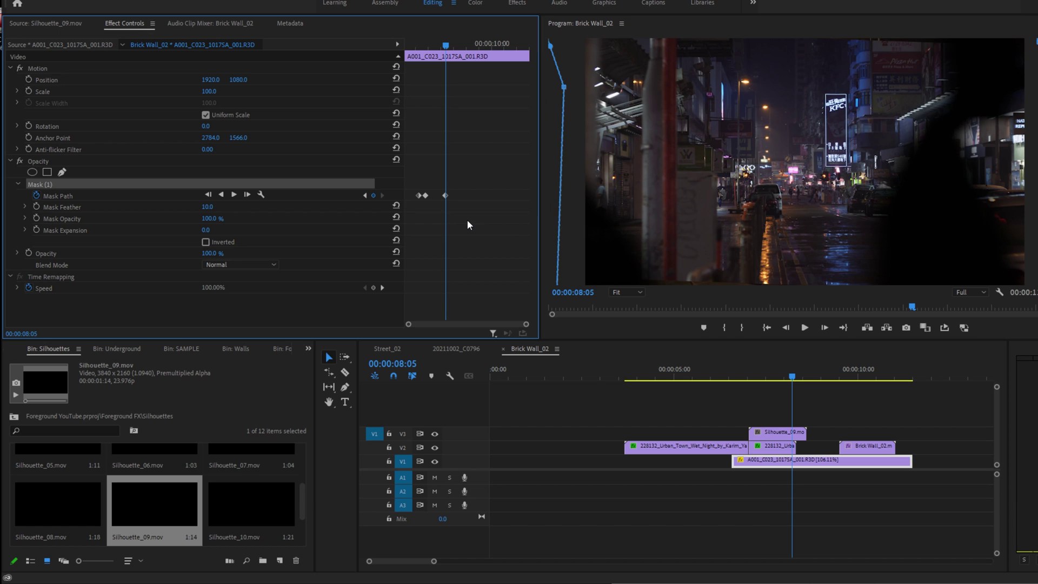
Step: At 00:00:07:22, move the mask's middle edge point left to keep the edge behind the silhouette
key(Left)
key(Left)
key(Left)
key(Left)
key(Left)
key(Left)
key(Left)
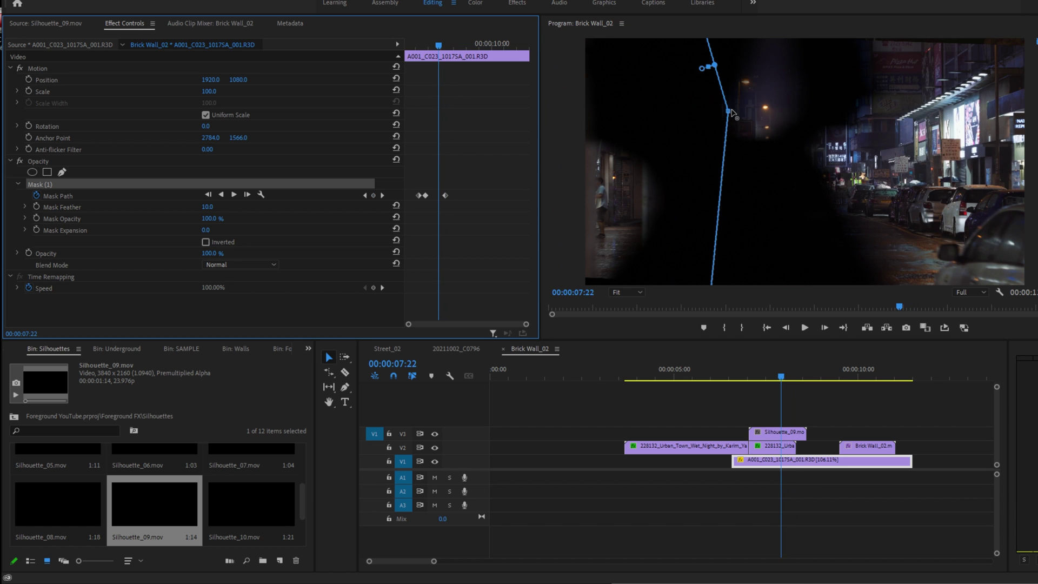
drag(729, 110, 670, 116)
Step: Step through the frames between 00:00:07:03 and 00:00:08:05 to check the mask edge against the silhouette
key(Left)
key(Left)
key(Left)
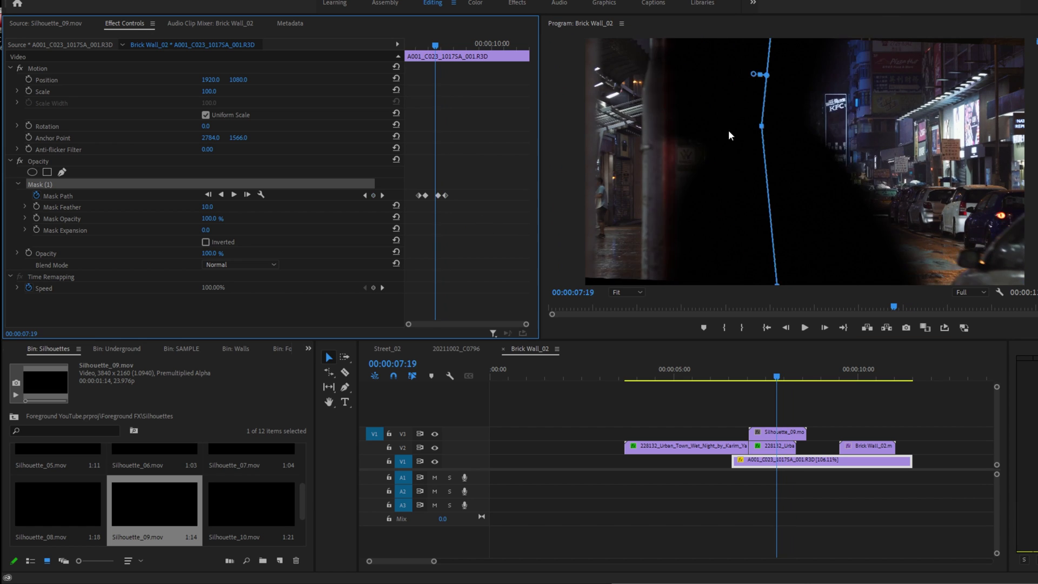
key(Left)
key(Left)
key(Left)
key(Left)
key(Left)
key(Left)
key(Left)
key(Left)
key(Left)
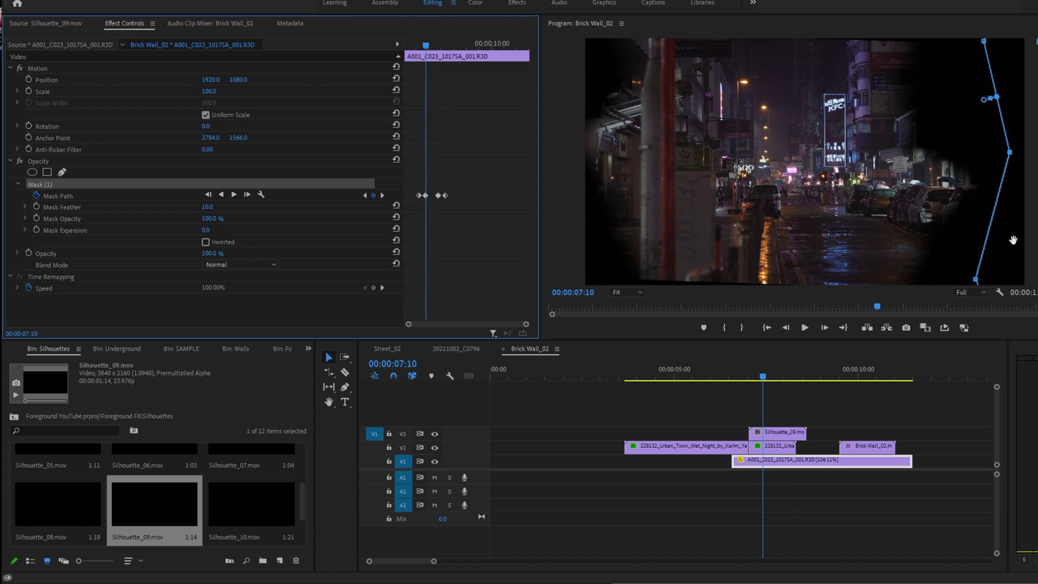
key(Left)
key(Left)
key(Left)
key(Left)
key(Left)
key(Left)
key(Left)
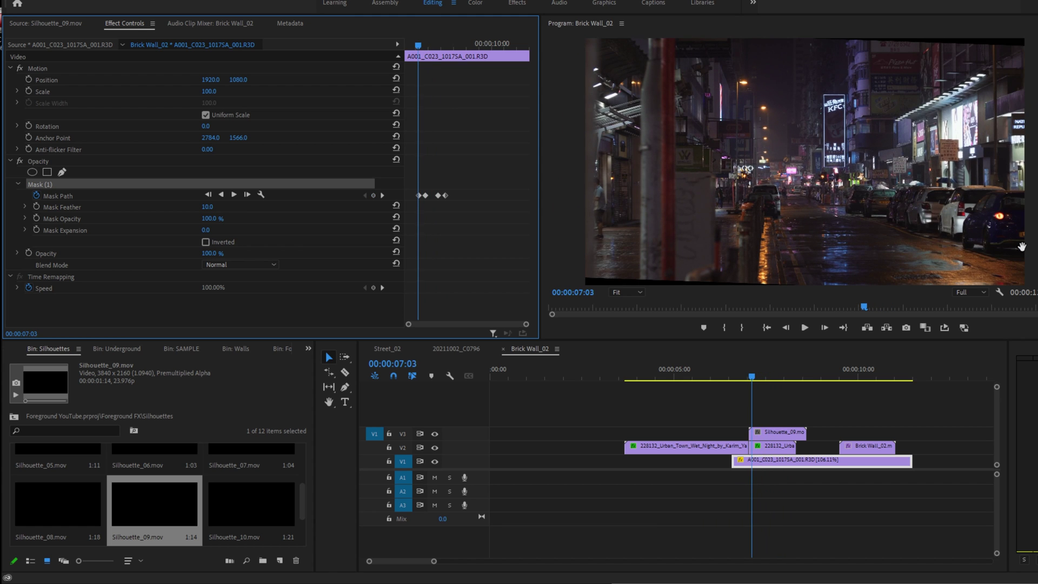
key(Right)
key(Right)
key(Right)
key(Right)
key(Right)
key(Right)
key(Right)
key(Right)
key(Right)
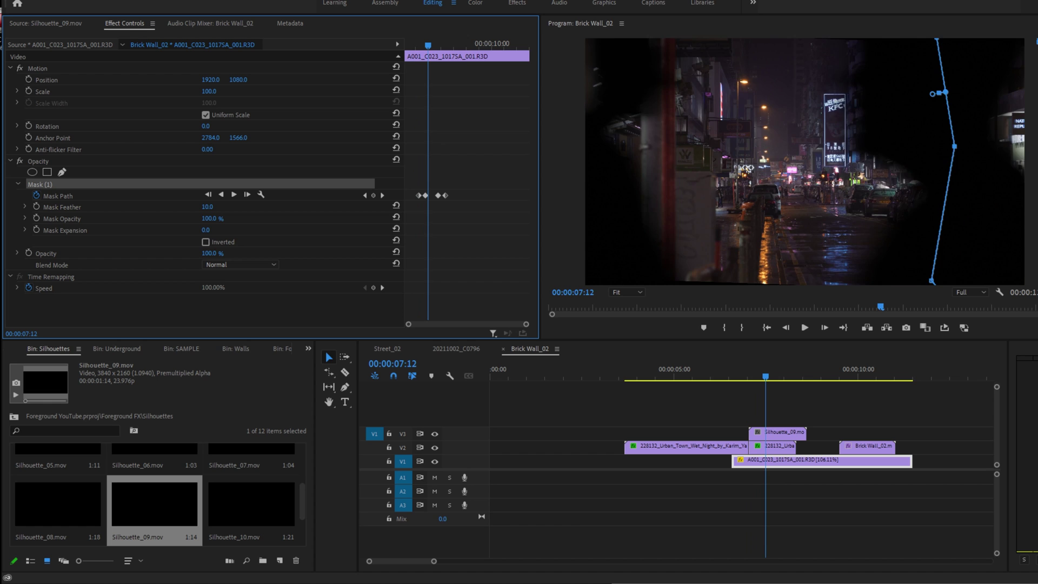
key(Right)
key(Right)
key(Right)
key(Right)
key(Right)
key(Right)
key(Right)
key(Right)
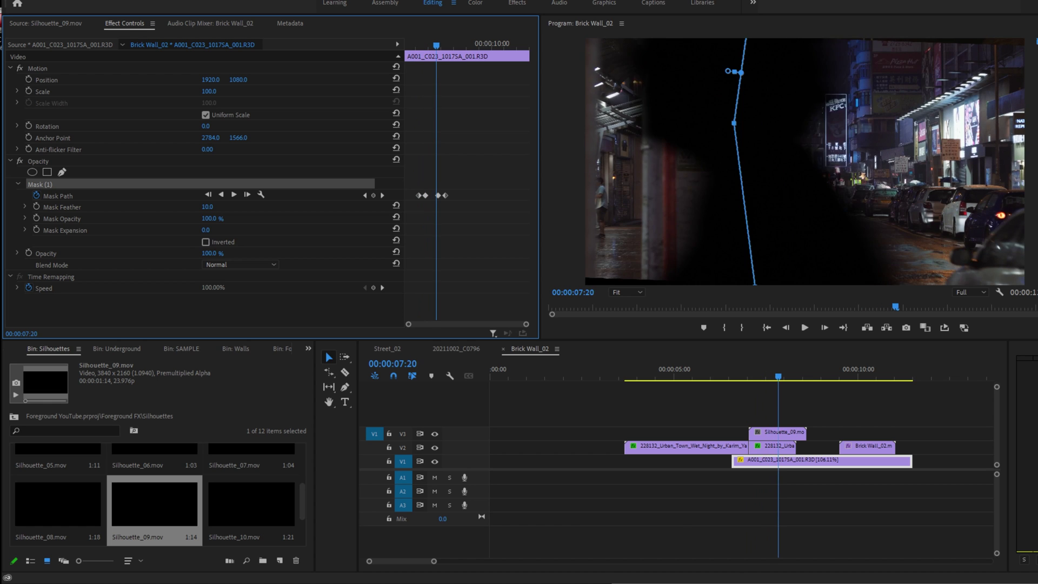
key(Right)
key(Right)
key(Right)
key(Right)
key(Right)
key(Right)
key(Right)
key(Right)
key(Right)
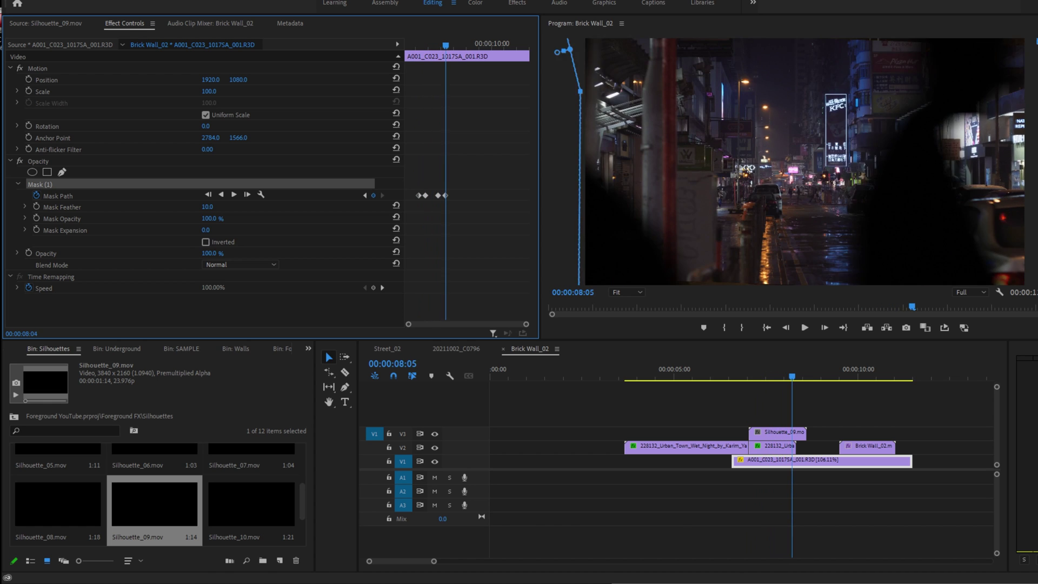
Step: Play back the transition from about 00:00:06:21 and review the start of the silhouette clip
click(744, 367)
key(space)
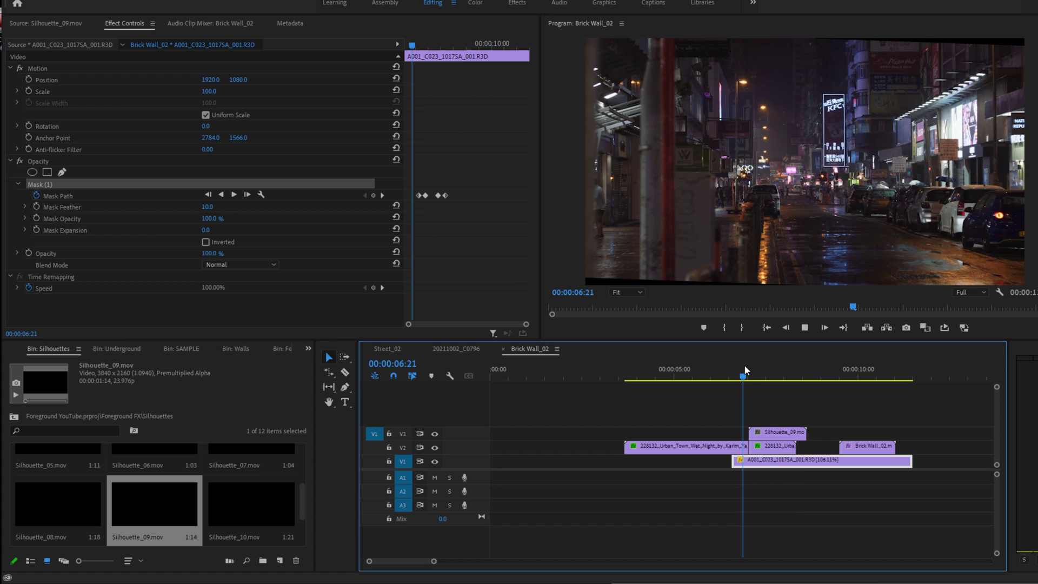
click(752, 375)
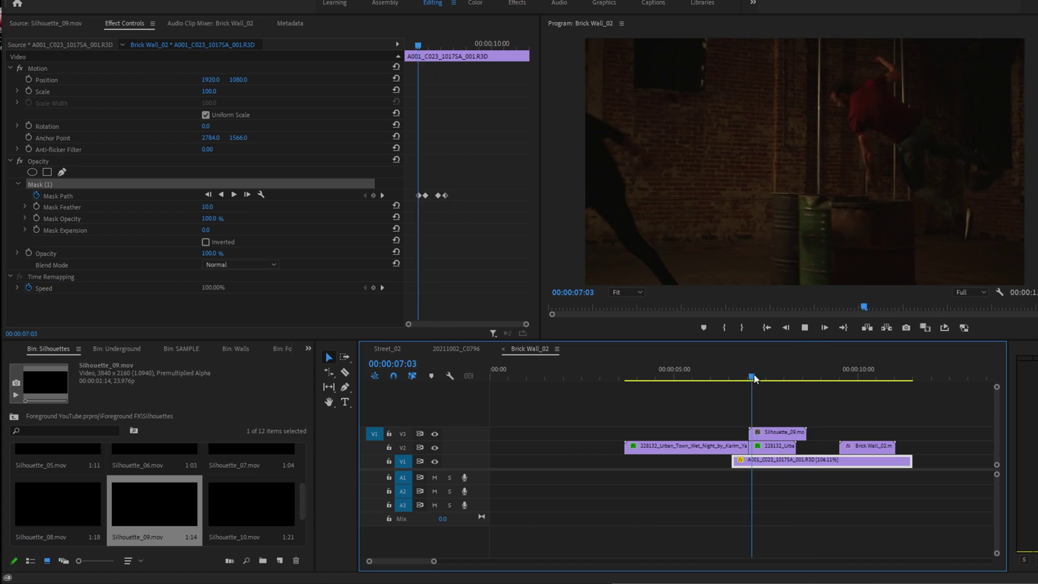
drag(753, 374, 757, 378)
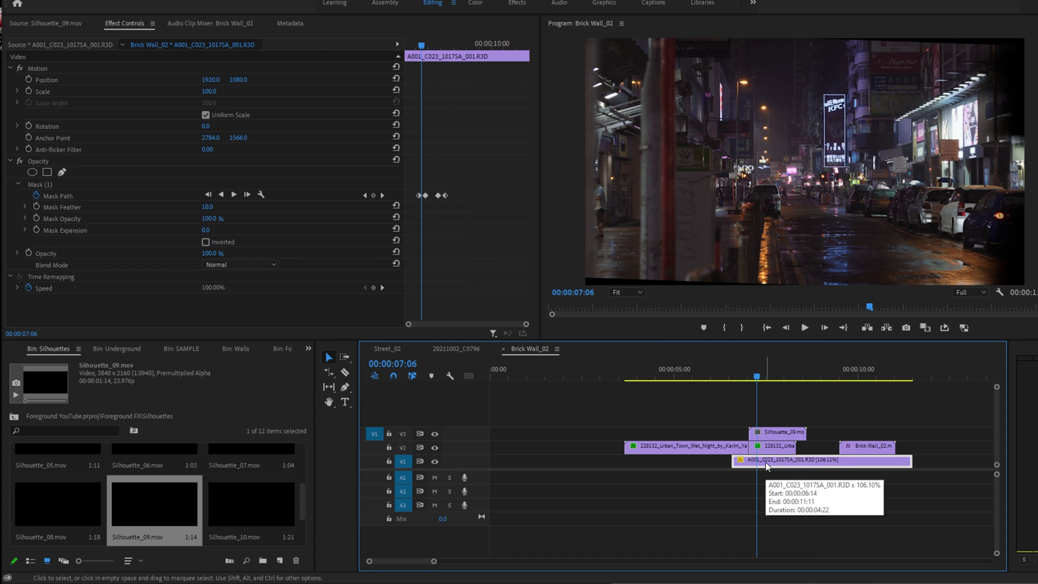
Step: Split the A001_C023 clip on V1 at the start and end of the short Urban_Town segment above it
key(c)
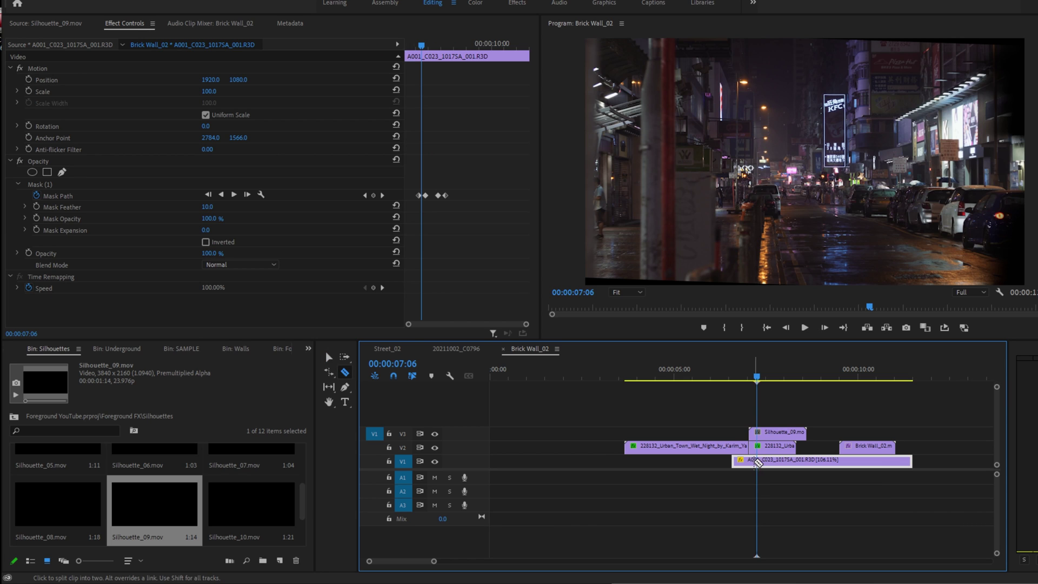
click(748, 462)
key(v)
click(773, 462)
key(c)
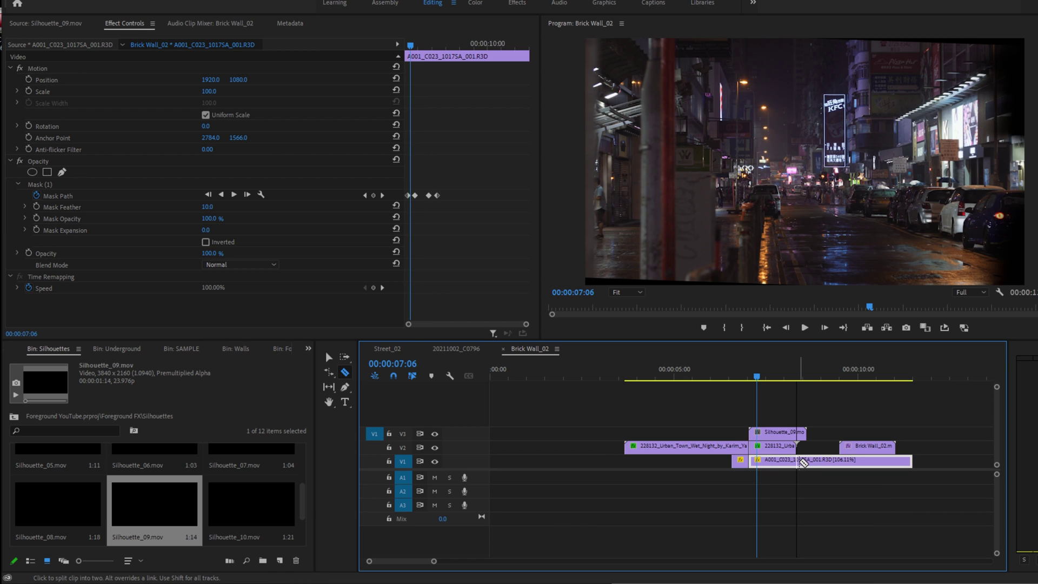
click(799, 460)
key(v)
Step: Move the animated opacity mask from the middle A001_C023 segment to the short Urban_Town segment on V2, and play it back
click(77, 183)
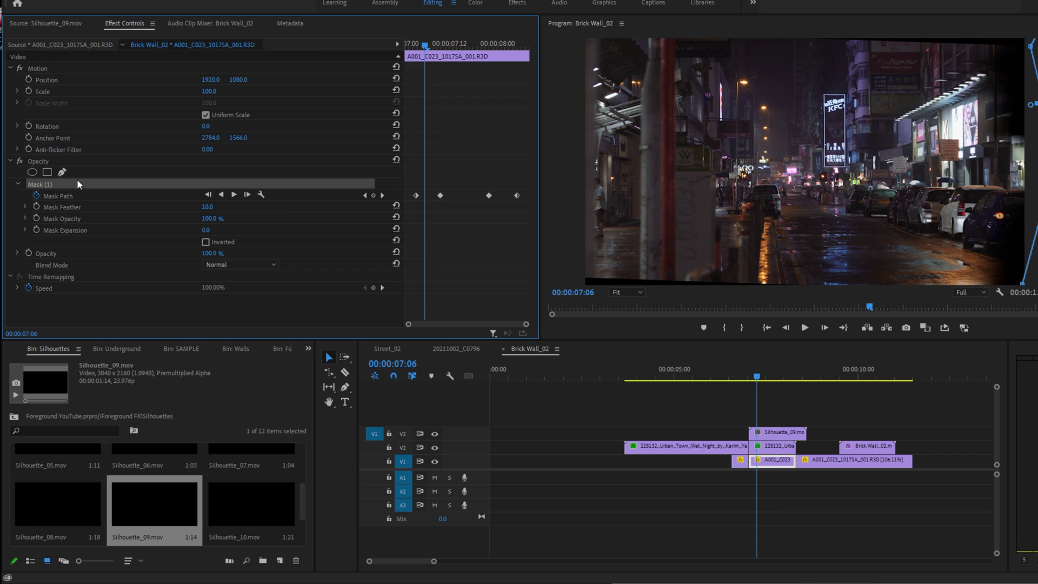
click(722, 444)
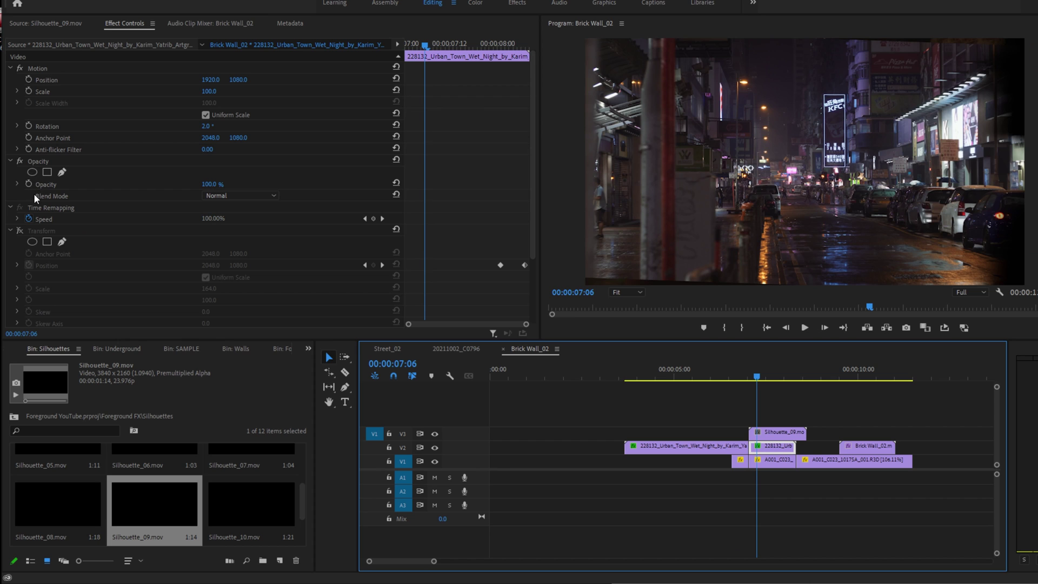
click(47, 172)
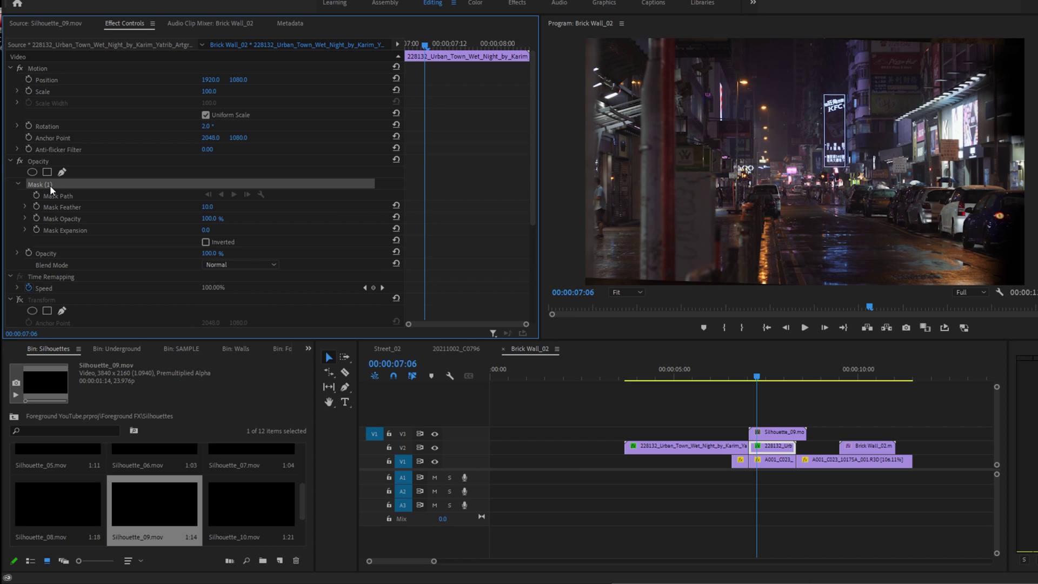
key(ctrl+v)
click(49, 184)
key(Delete)
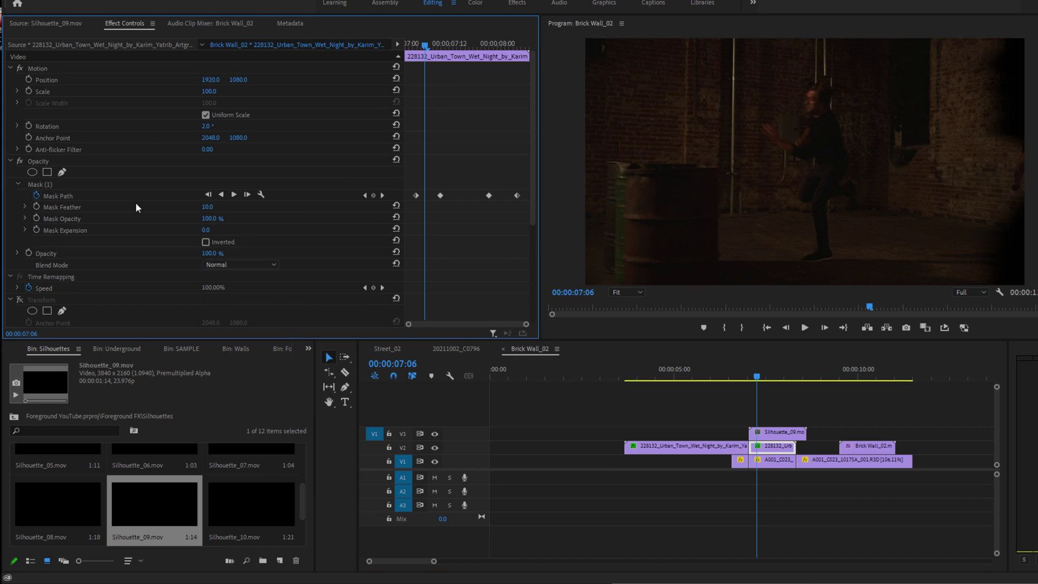
key(space)
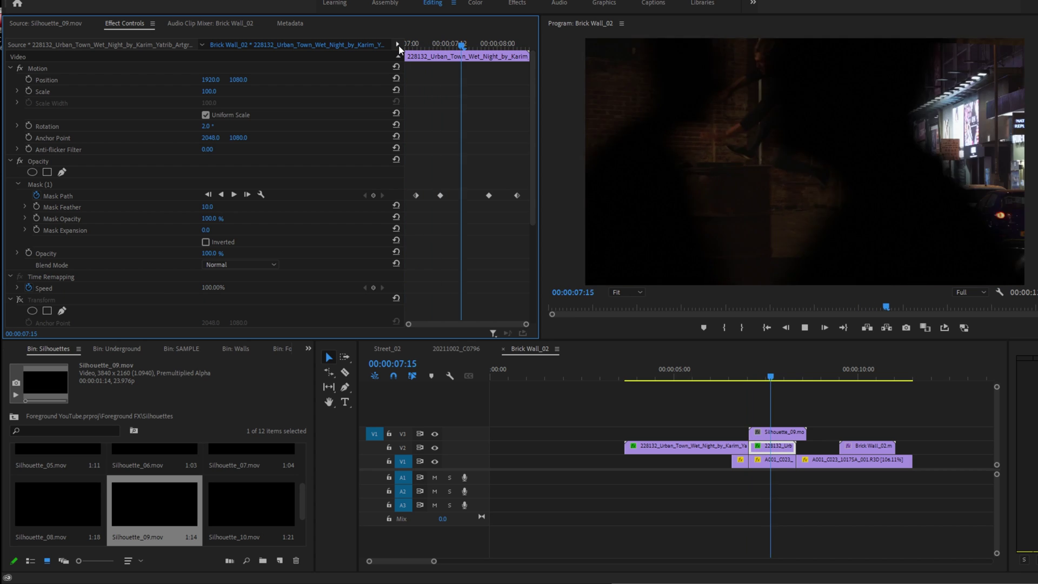
Step: Play back the silhouette transition from just before 00:00:07:00 to about 00:00:08:00 to check the moved mask
key(space)
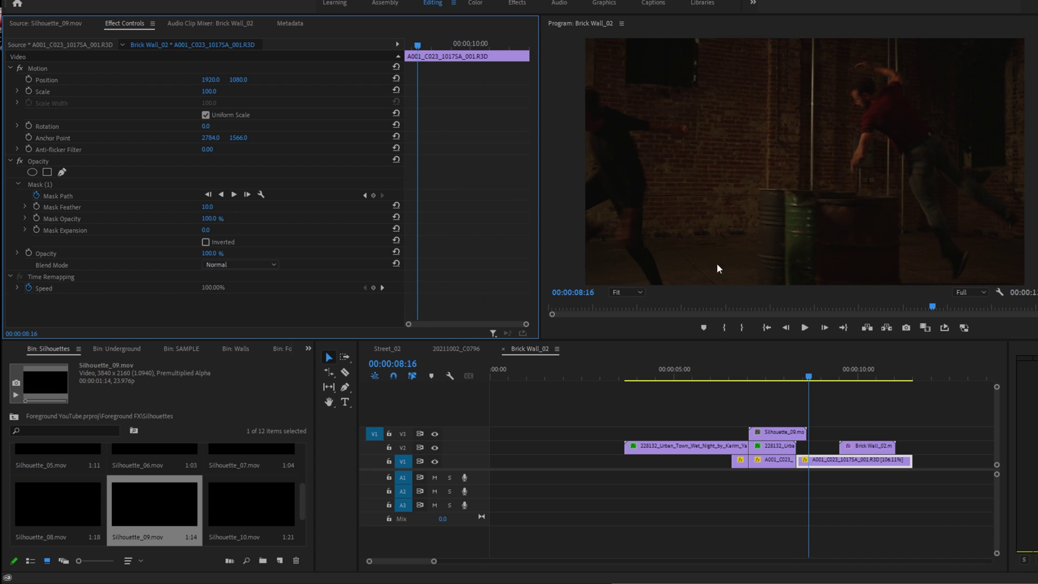
click(776, 460)
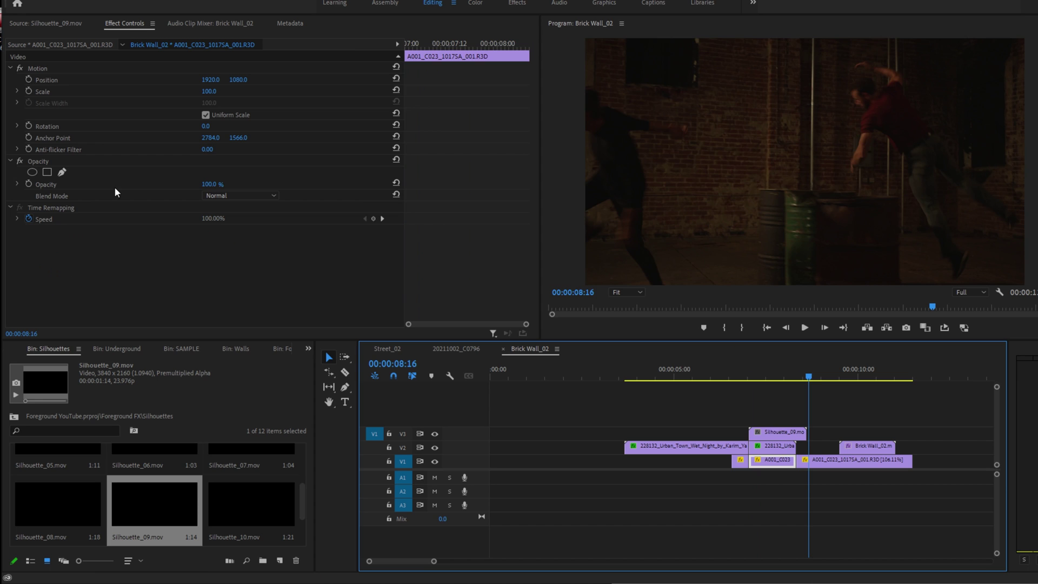
drag(795, 376, 732, 376)
key(space)
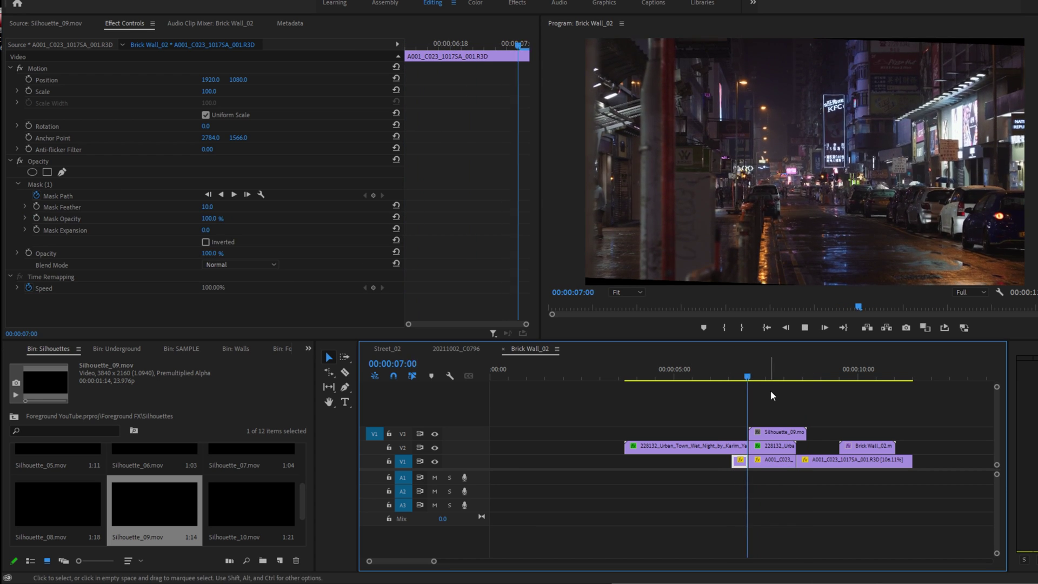
key(space)
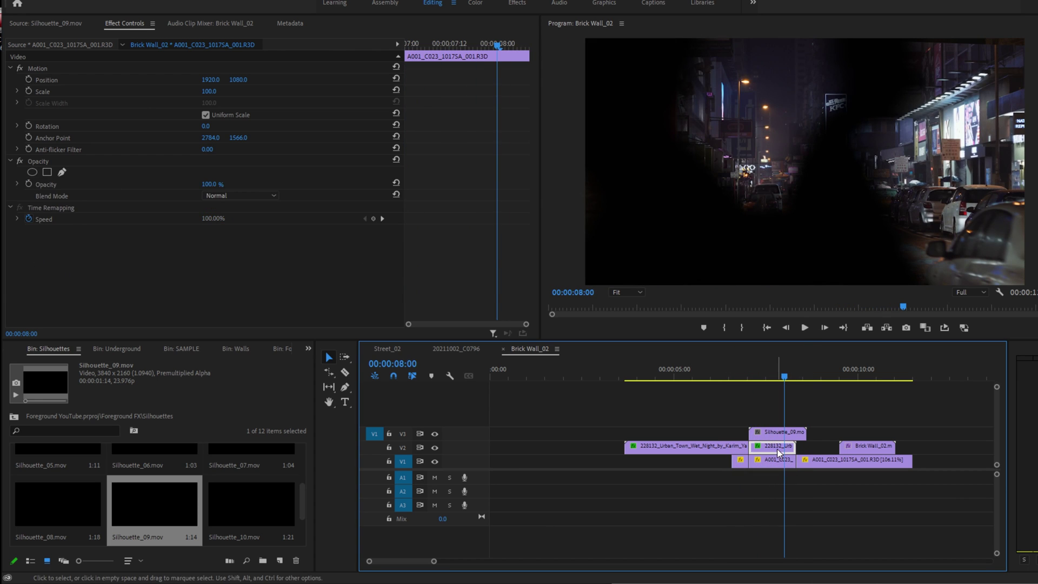
Step: Invert the opacity mask on the short Urban_Town segment on V2 and play back the silhouette transition
click(777, 448)
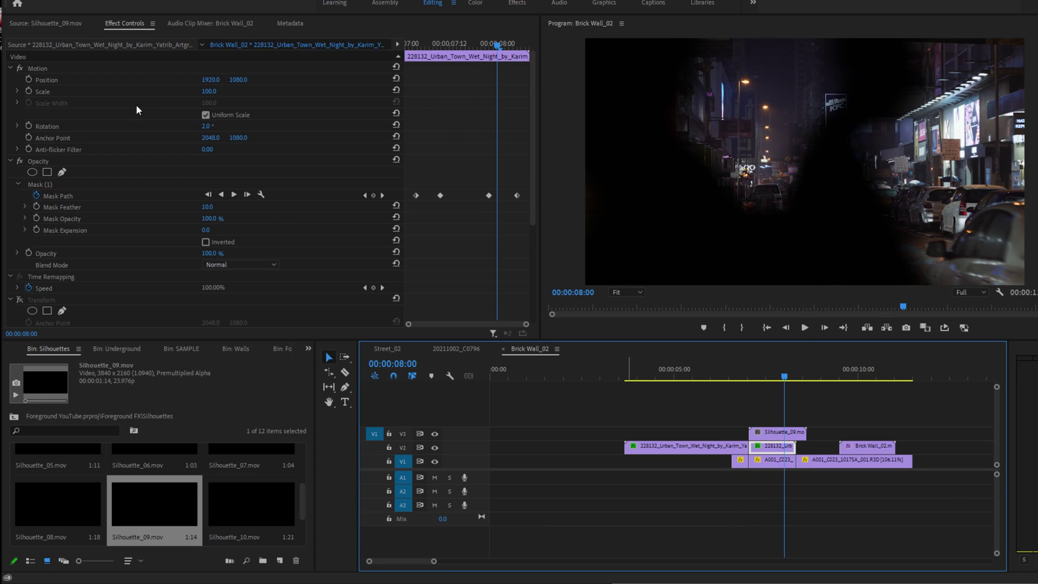
click(206, 242)
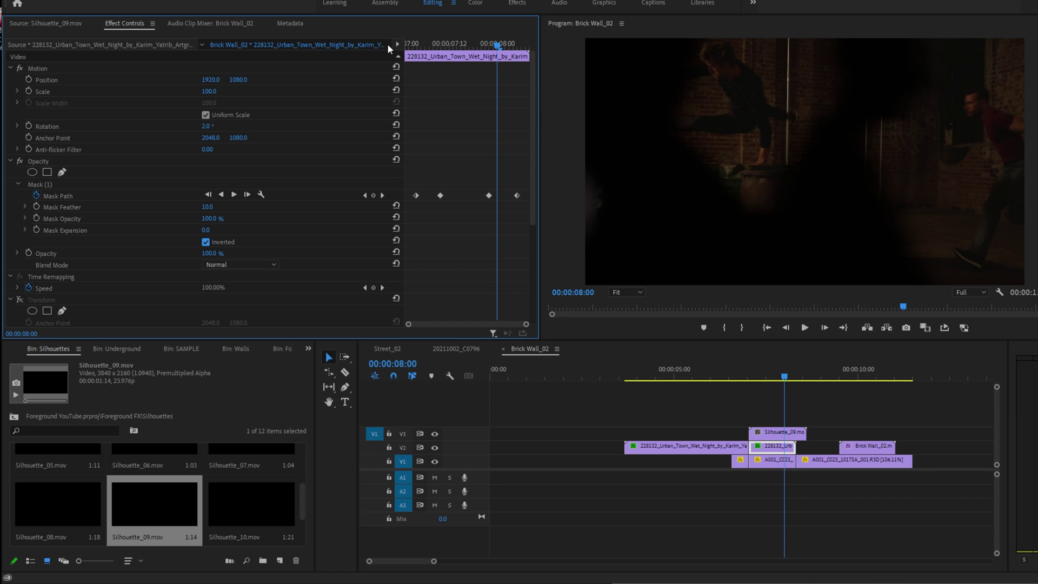
key(Up)
key(space)
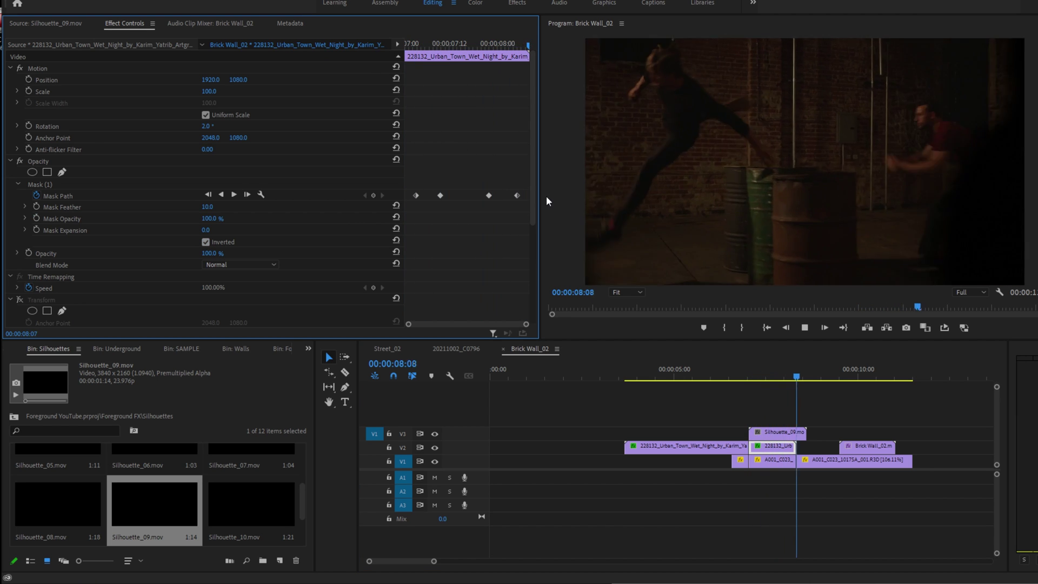
key(space)
click(751, 373)
key(space)
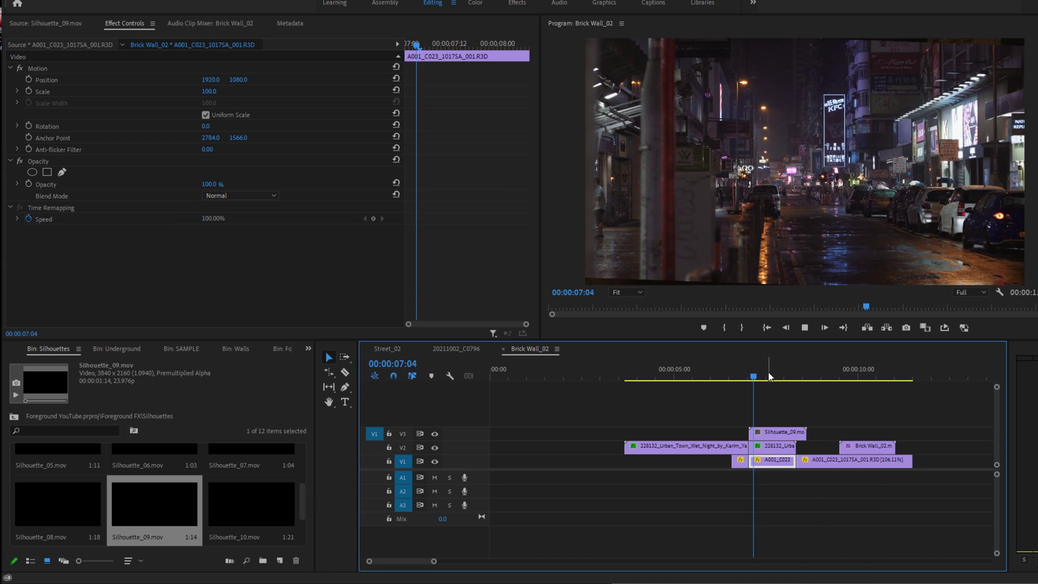
key(space)
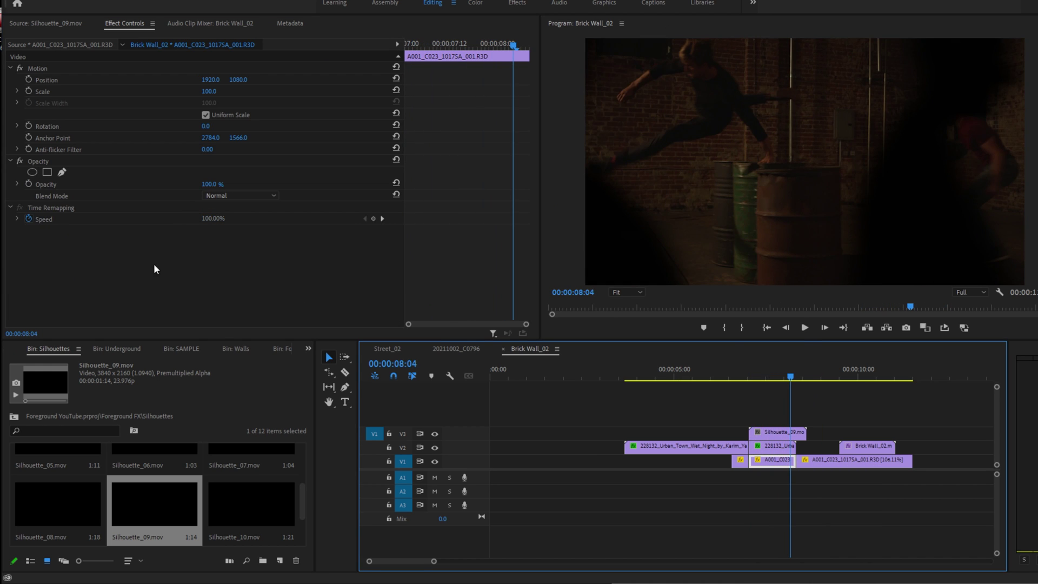
Step: Open the Trees bin inside the Foreground FX Objects bin and preview Tree_7.mov
click(13, 416)
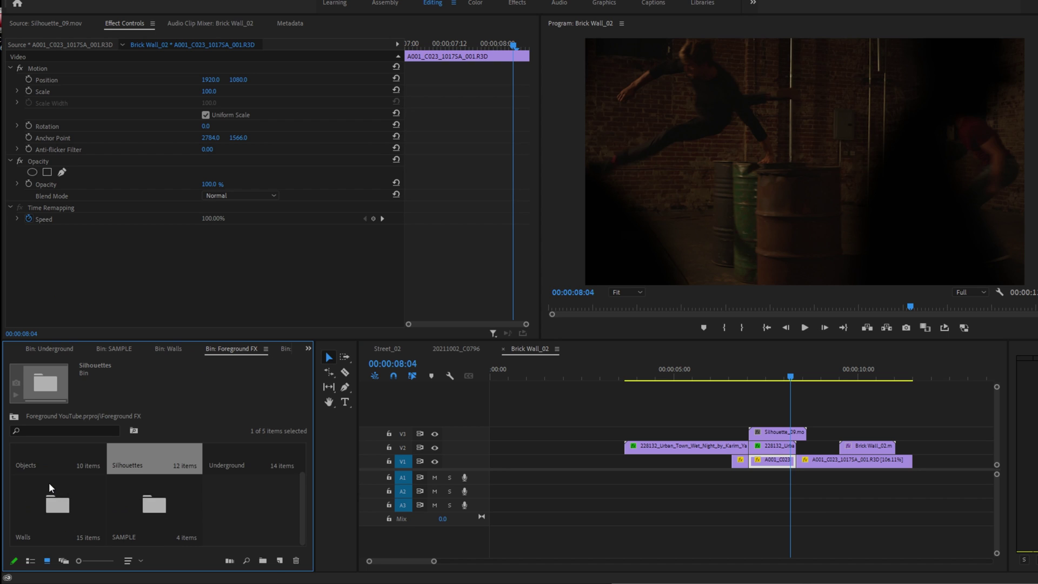
scroll(50, 483, up, 1)
double_click(49, 485)
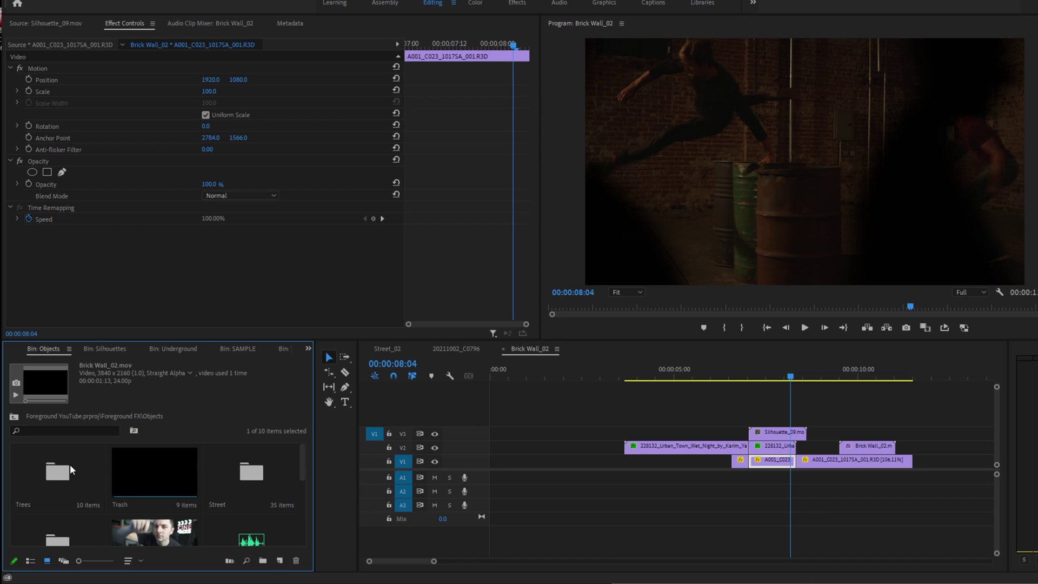
double_click(70, 464)
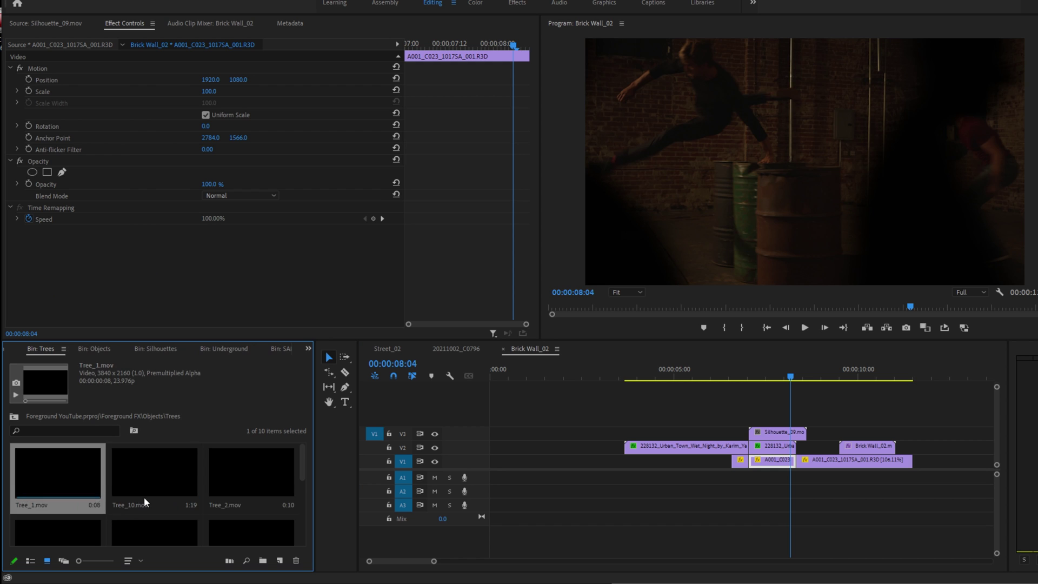
double_click(128, 476)
key(space)
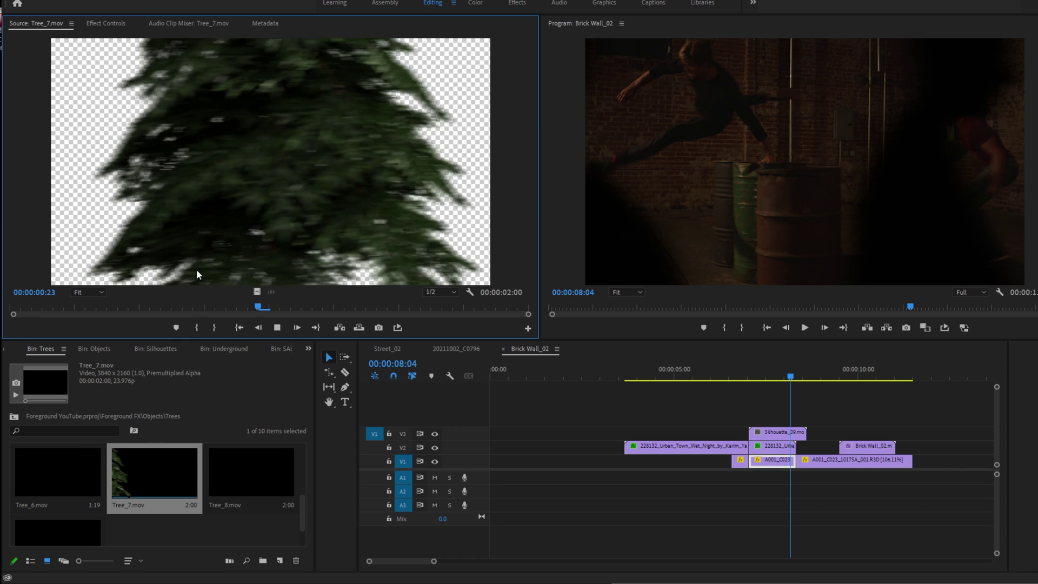
Step: Play back the street shot up to about 00:00:06:17, and look through the Silhouettes and Foreground FX bins
click(12, 418)
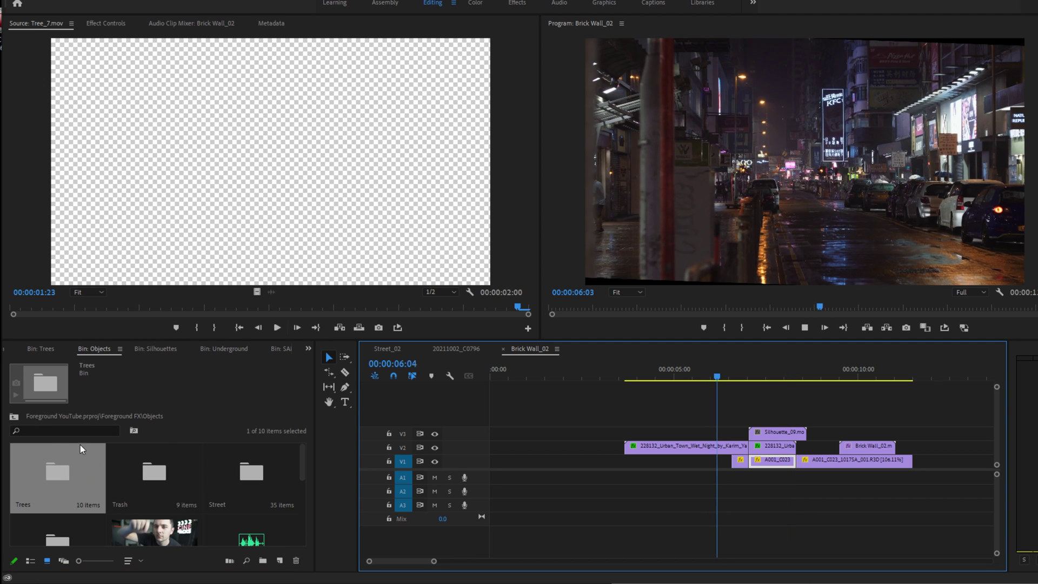
key(space)
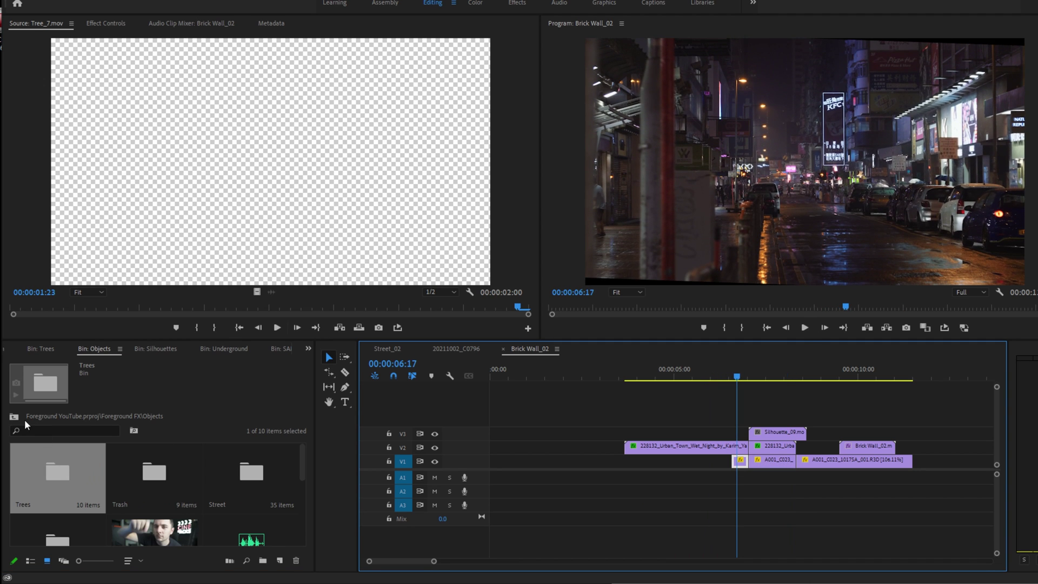
click(157, 350)
scroll(176, 498, up, 2)
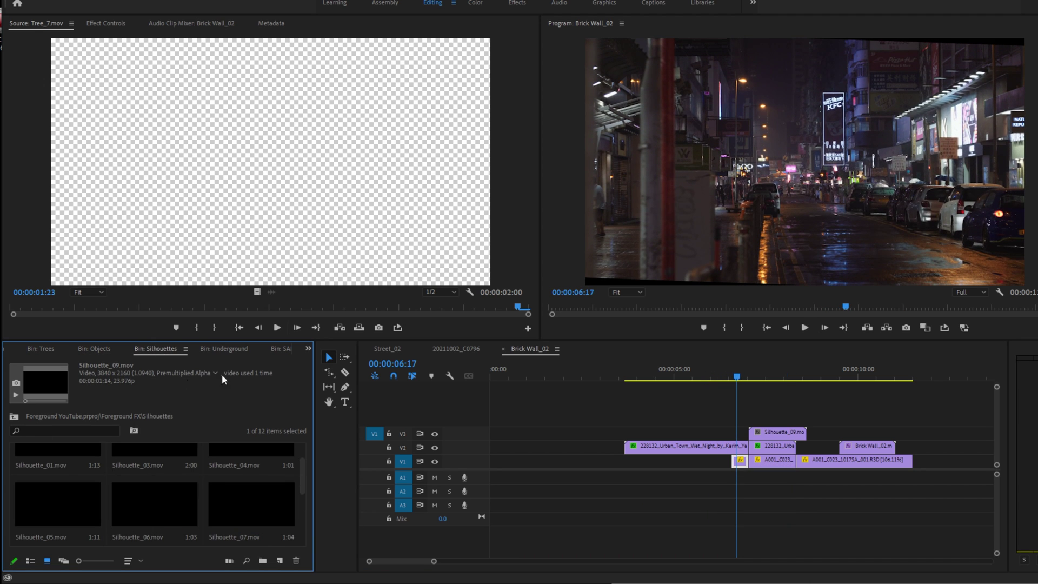
click(14, 418)
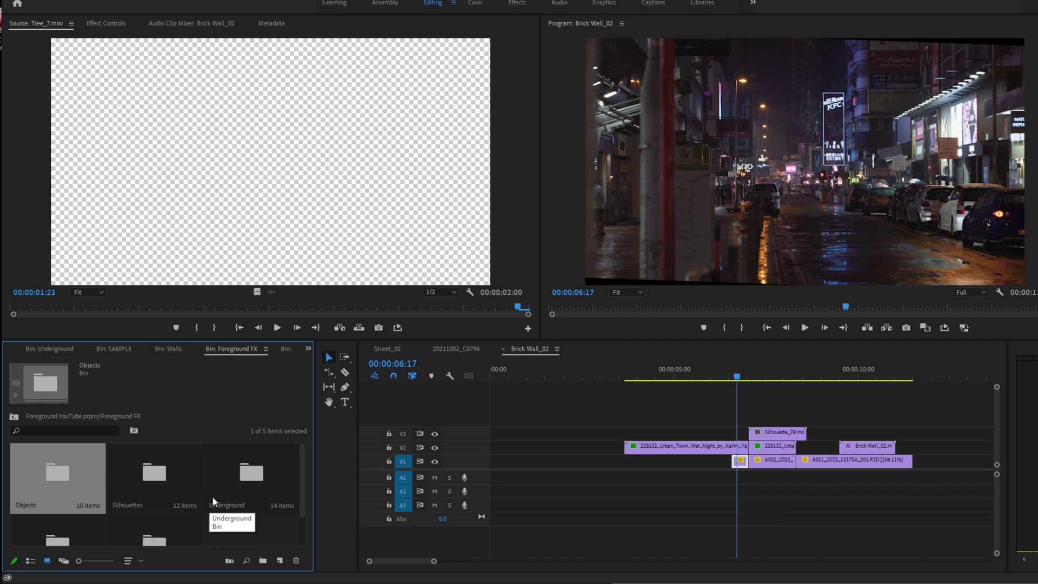
scroll(219, 479, down, 2)
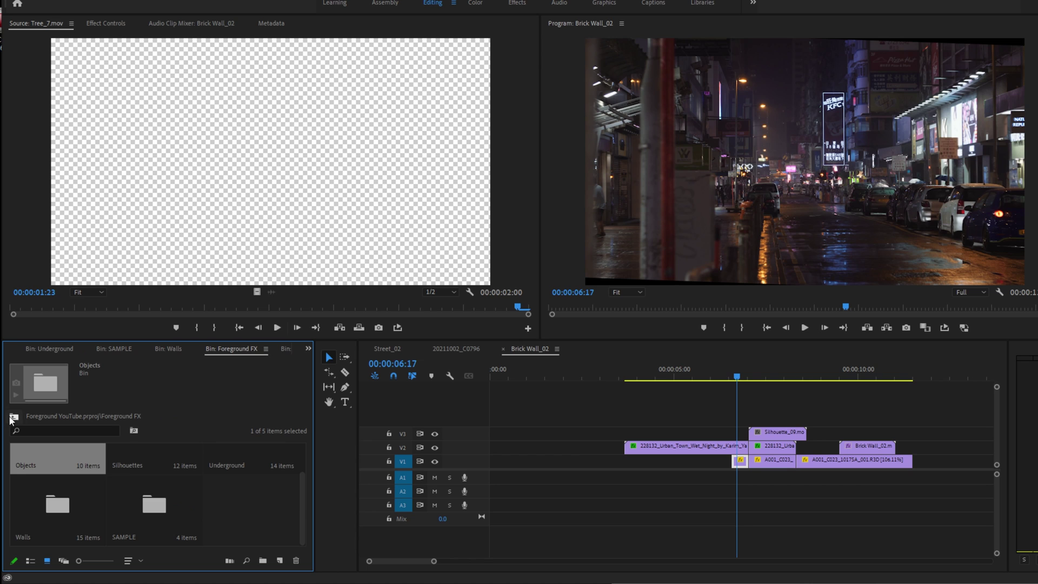
Step: Find A001_C022_10174E_001.R3D in the FOOTAGE bin and place it on V3 ahead of the first Urban_Town clip
click(12, 418)
double_click(138, 476)
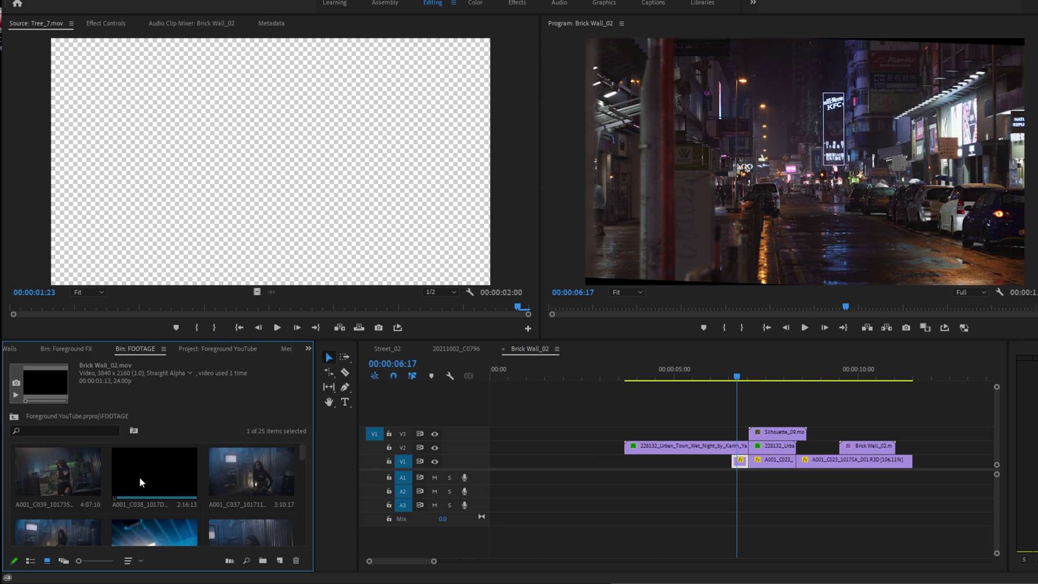
scroll(141, 481, down, 2)
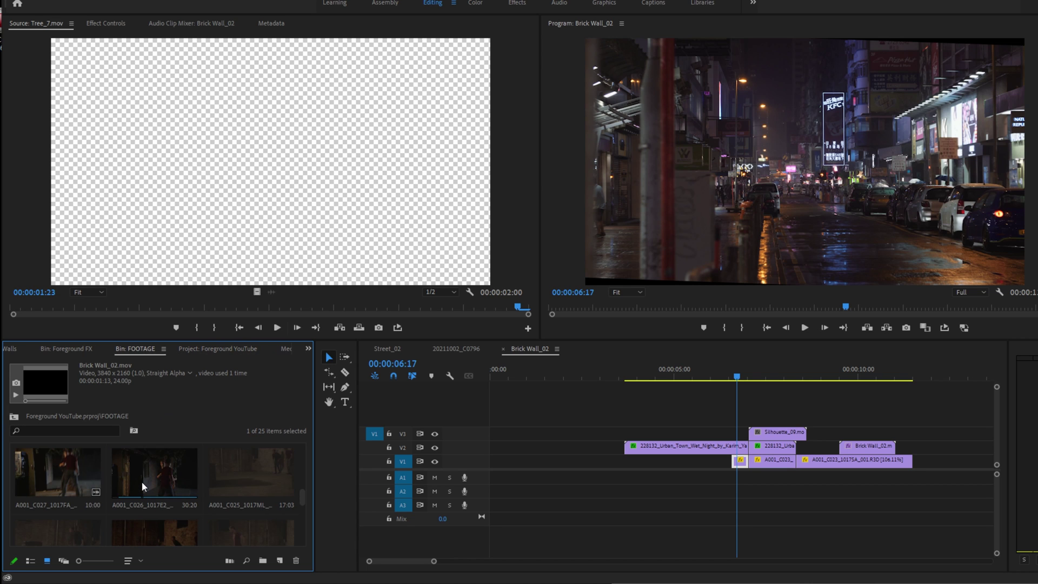
click(148, 481)
double_click(148, 481)
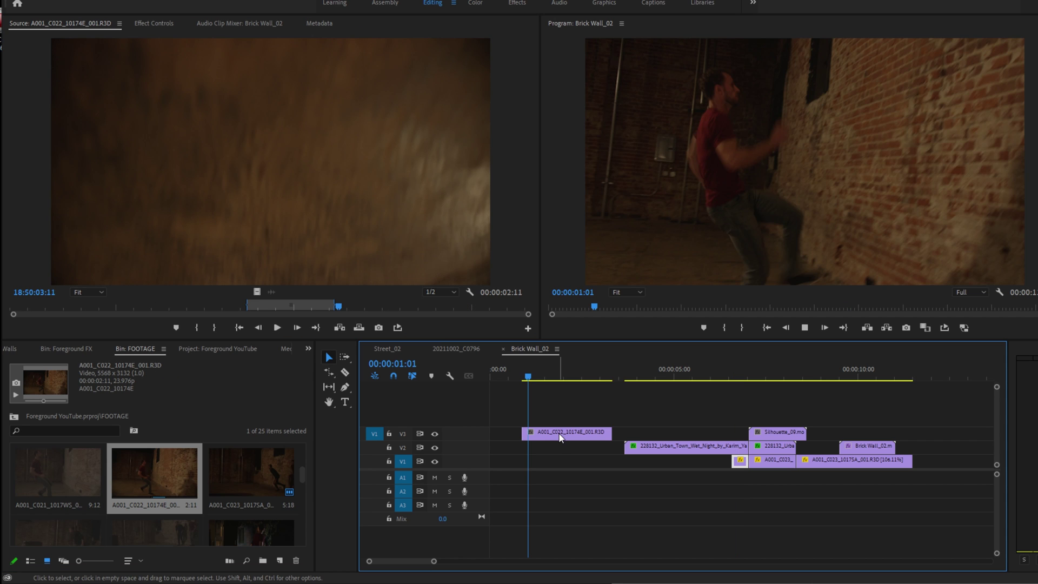
Step: Extend the A001_C022 clip to the start of the Urban_Town clip and apply Scale to Frame Size to it
drag(607, 432, 622, 433)
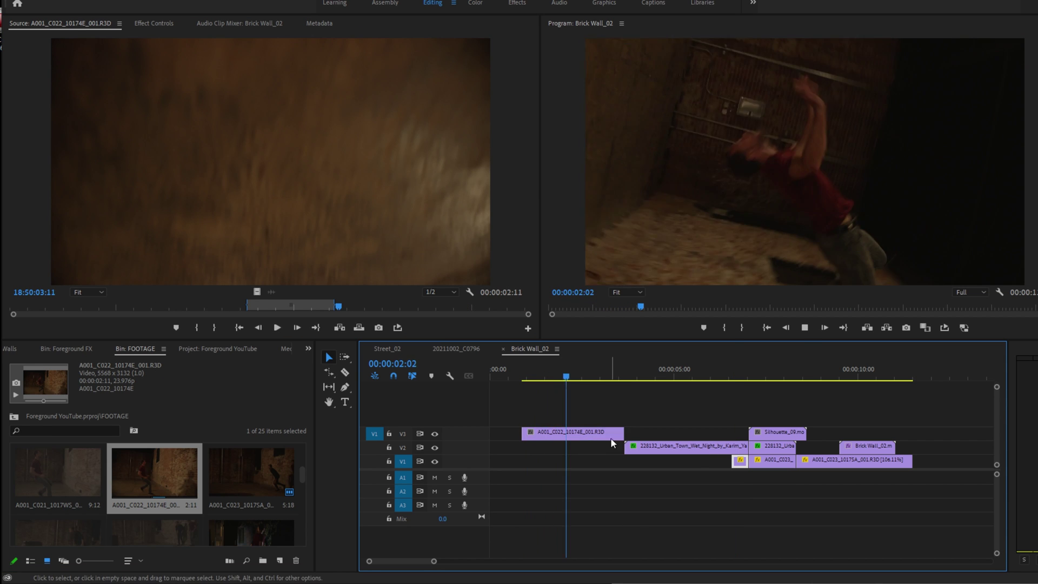
right_click(572, 433)
click(623, 306)
key(space)
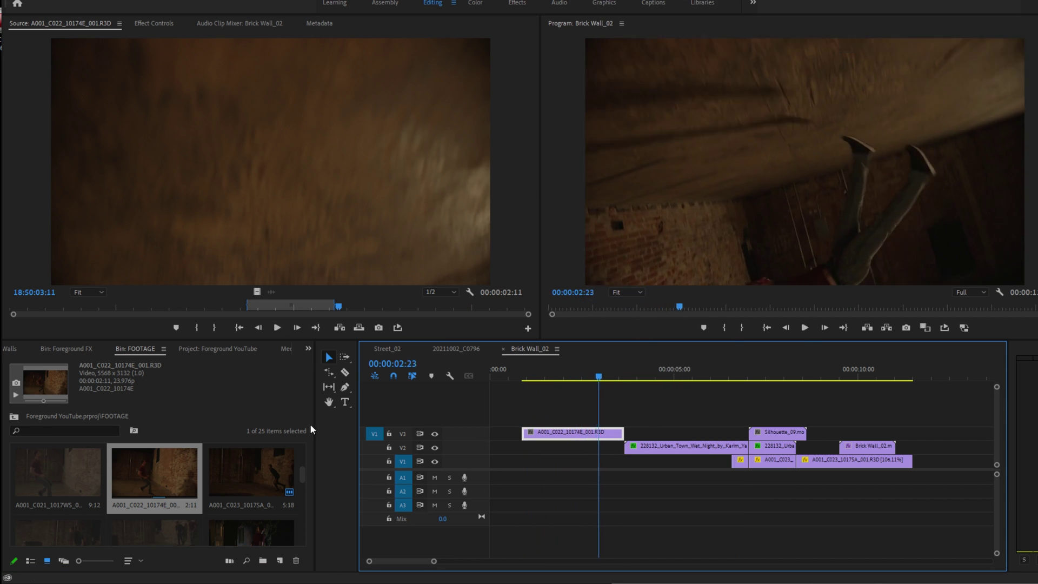
Step: Place Brick Wall_01.mov from the Walls bin on V4 across the cut from A001_C022 to Urban_Town and play it back
click(70, 348)
scroll(173, 503, up, 1)
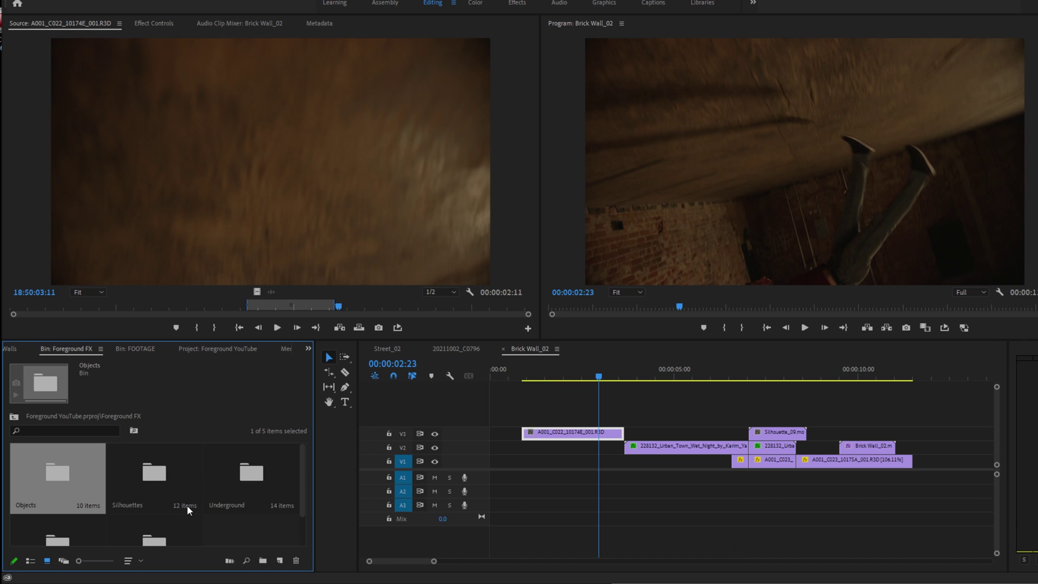
scroll(205, 481, down, 1)
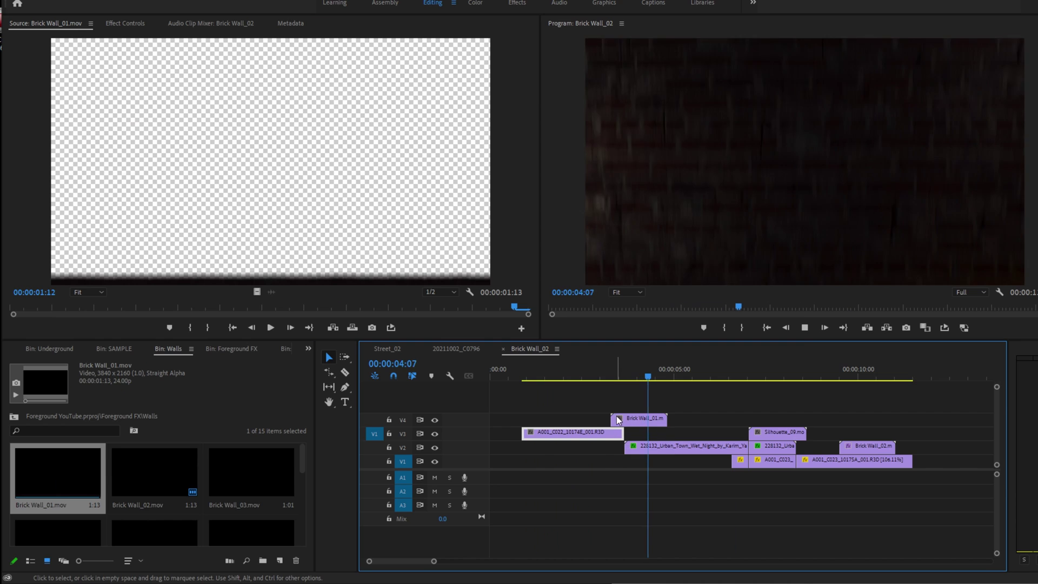
drag(644, 373, 591, 374)
key(space)
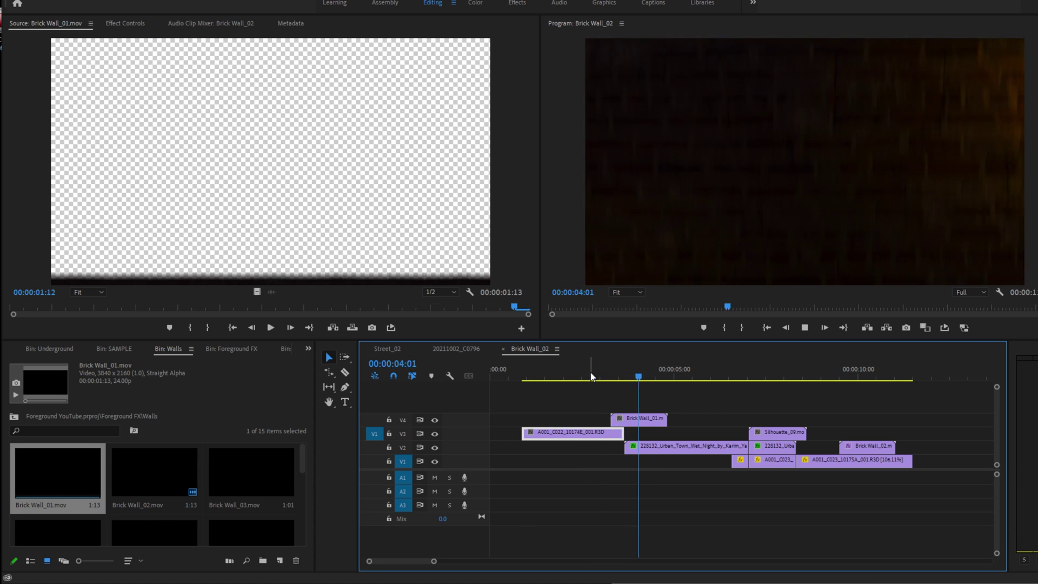
Step: Show the Time Remapping speed line on the A001_C022 clip, ramp its speed up near the end, and play it back
drag(456, 443, 476, 413)
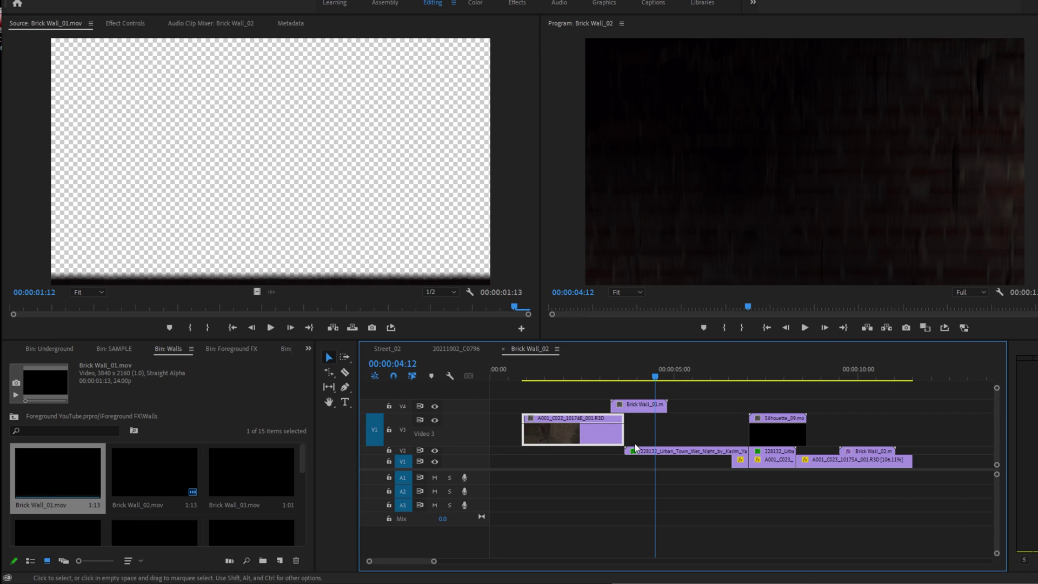
right_click(601, 434)
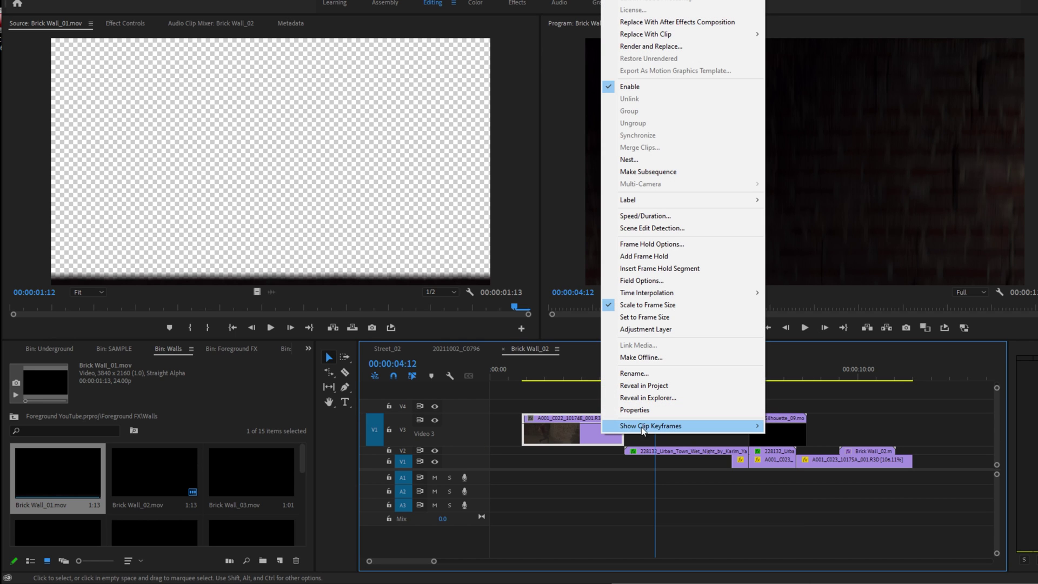
mouse_move(644, 425)
mouse_move(779, 449)
click(884, 453)
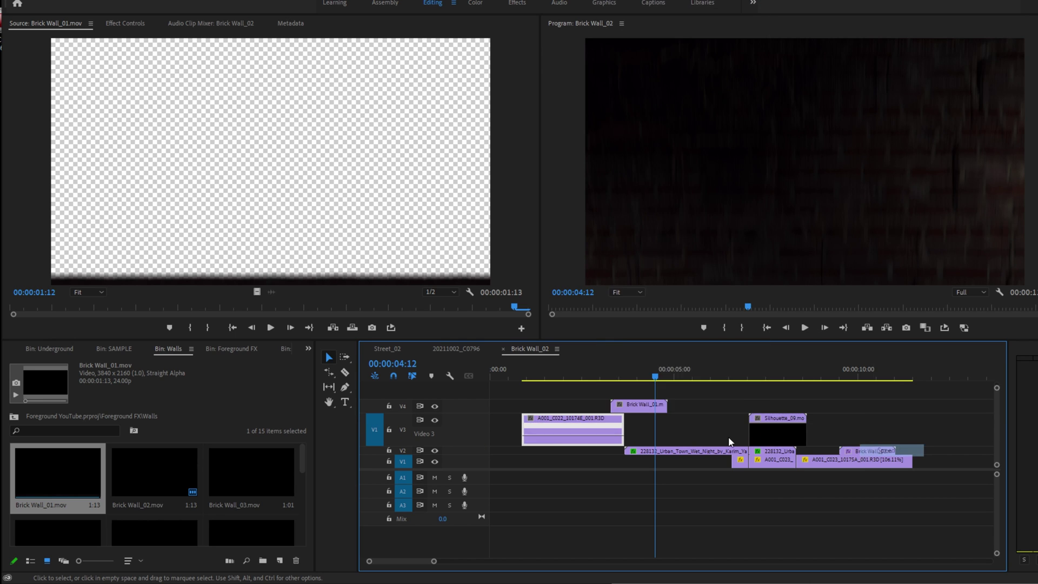
mouse_move(615, 435)
mouse_down()
mouse_move(595, 426)
mouse_move(604, 426)
mouse_up()
click(593, 377)
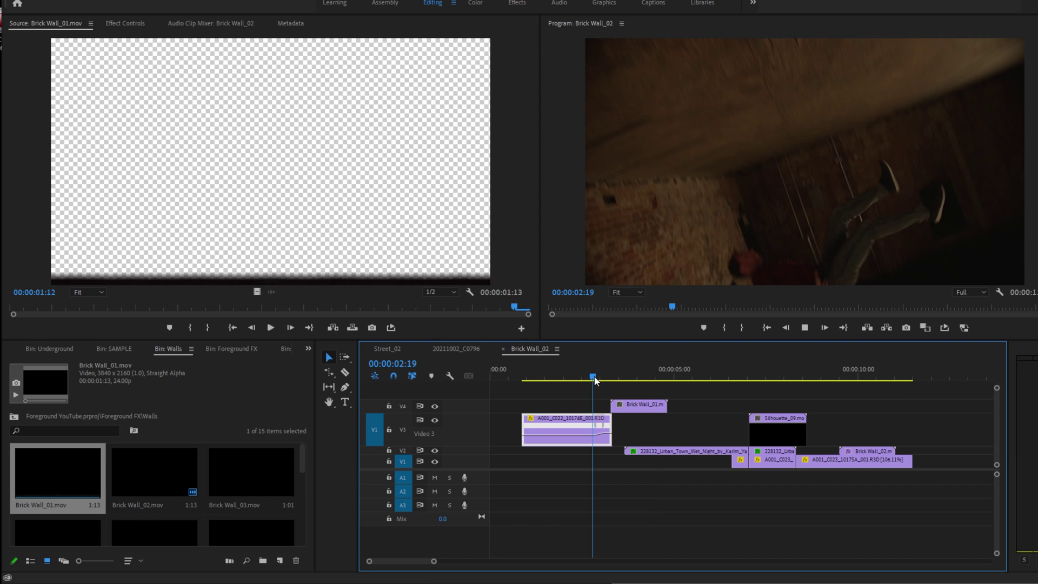
key(space)
key(space)
Step: Move Brick Wall_01.mov earlier on V4 so it overlaps the shortened end of the A001_C022 clip, and play it back
drag(638, 406, 628, 406)
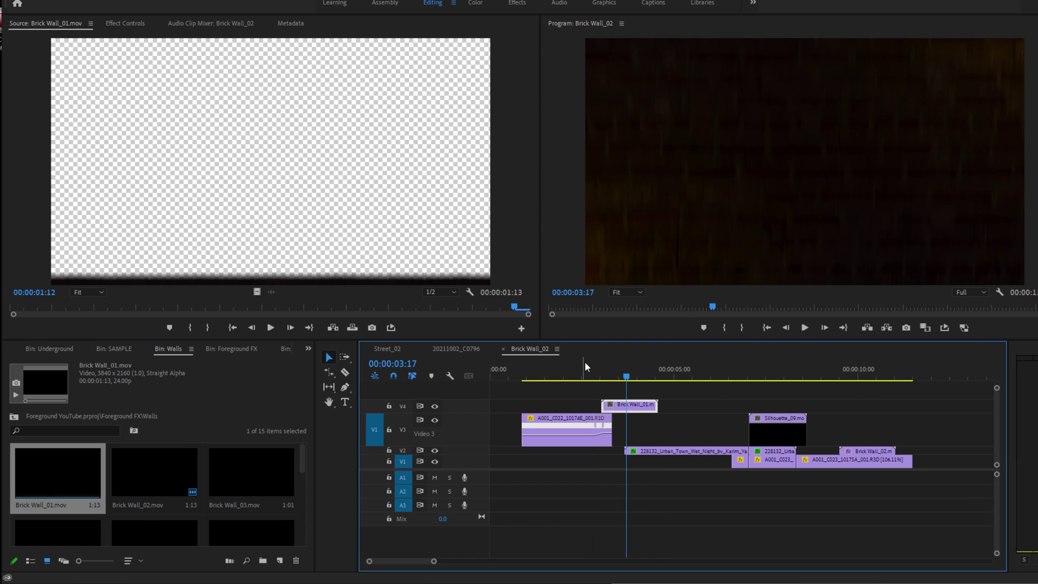
click(586, 366)
key(space)
Step: Shift Brick Wall_01.mov about two frames later on V4, adjust the A001_C022 clip's ramped end speed, and play back the transition
key(equal)
key(equal)
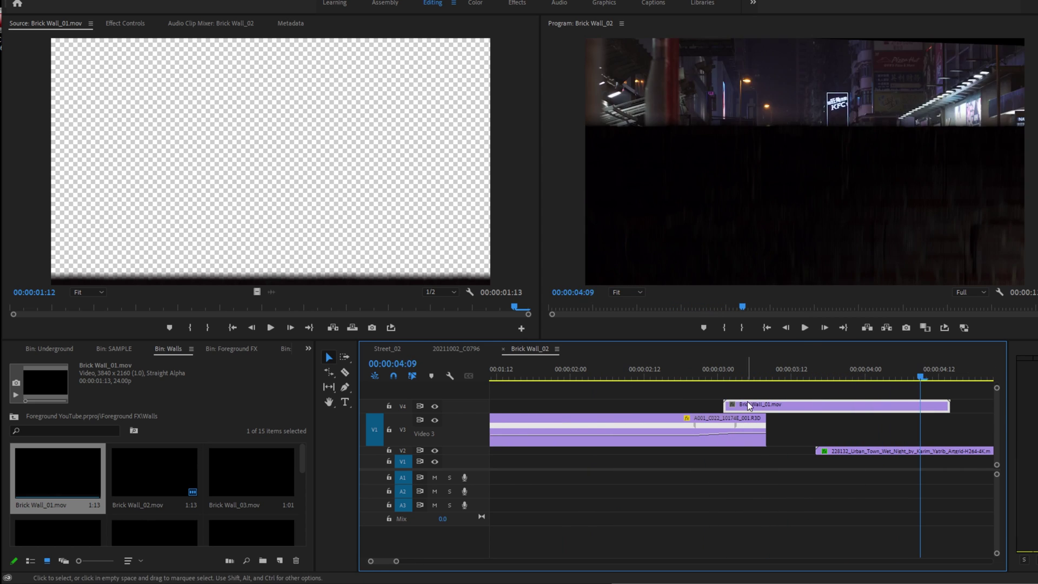
drag(747, 402, 757, 433)
click(682, 376)
key(space)
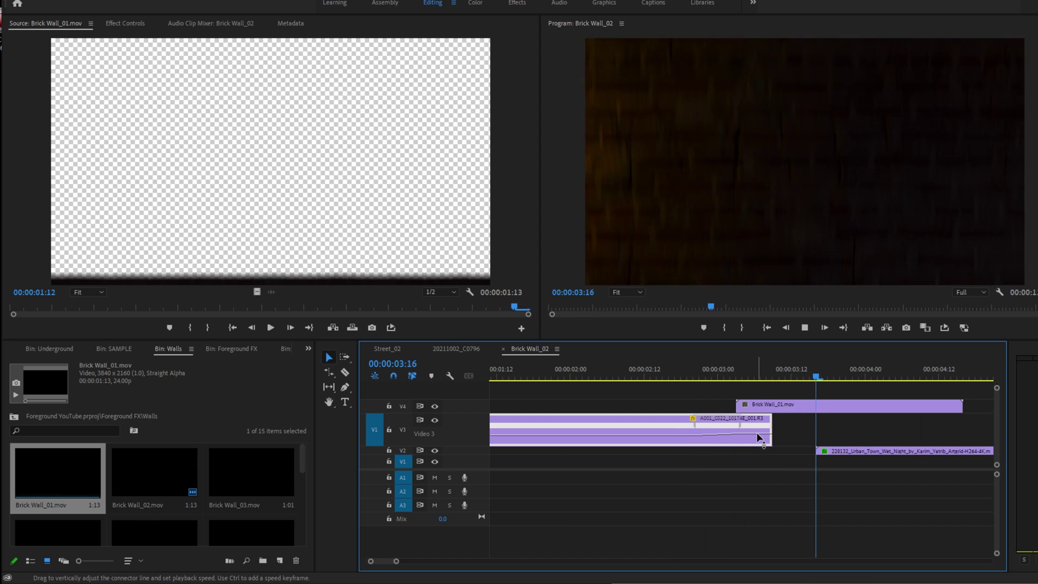
key(space)
Step: Widen the speed ramp on the A001_C022 clip by moving its first keyframe to about 00:00:02:09, and play it back
click(582, 376)
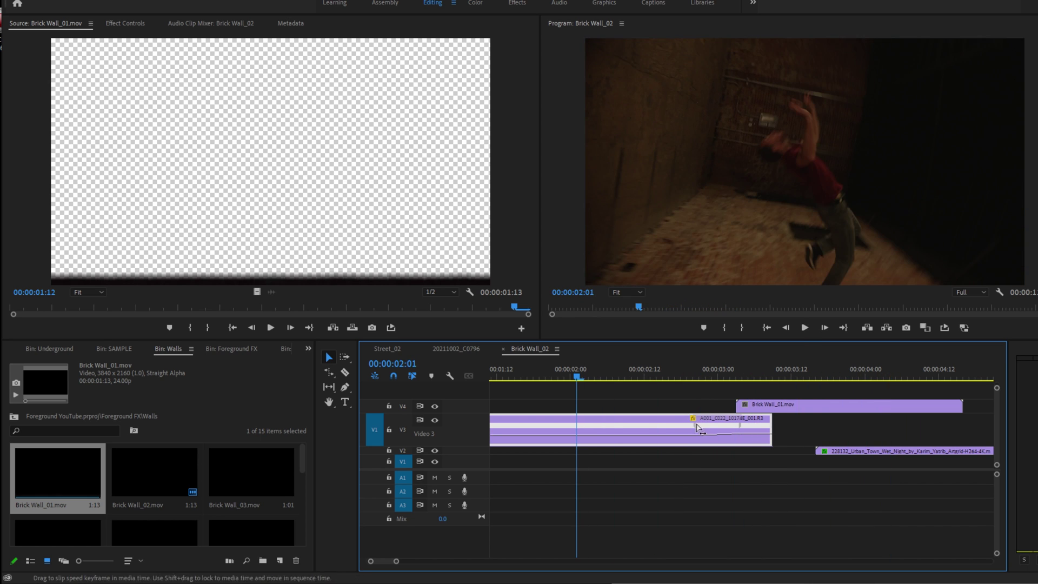
drag(694, 426, 631, 427)
key(space)
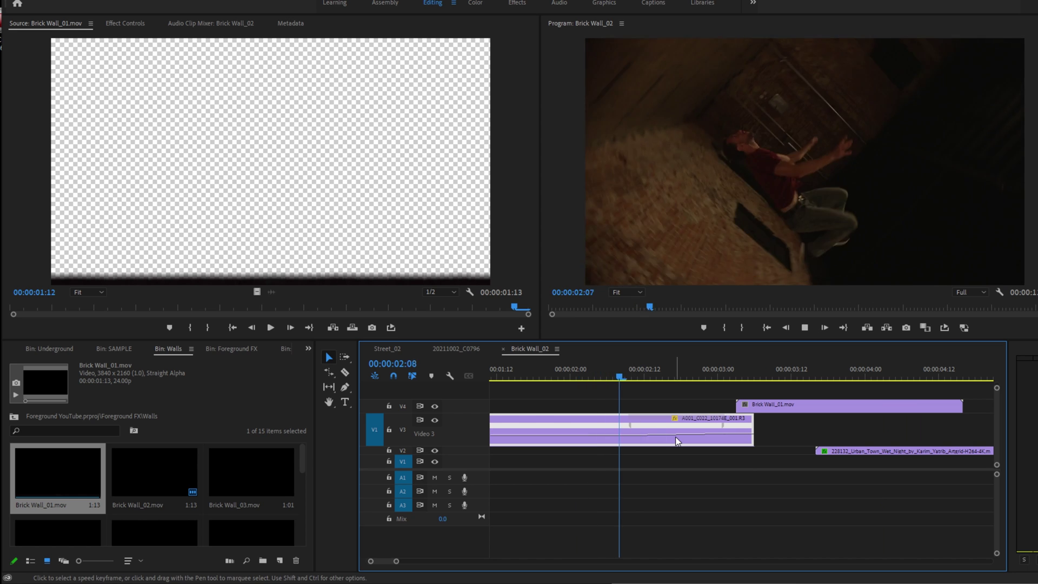
Step: Move Brick Wall_01.mov earlier on V4 so it starts at about 00:00:03:00, and play back the transition
key(space)
drag(756, 407, 736, 406)
click(700, 376)
key(space)
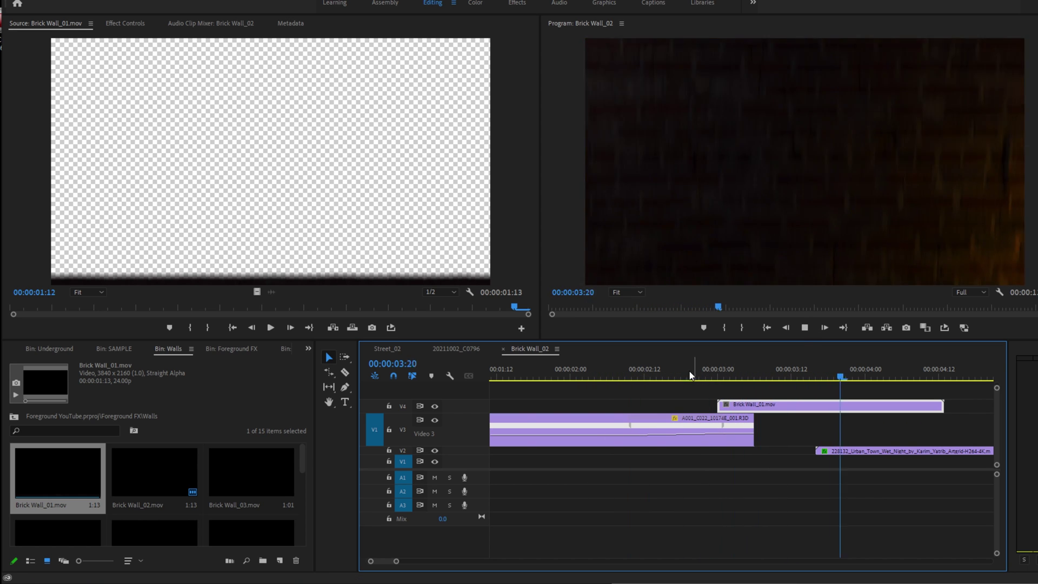
drag(690, 375, 492, 375)
key(space)
key(minus)
key(minus)
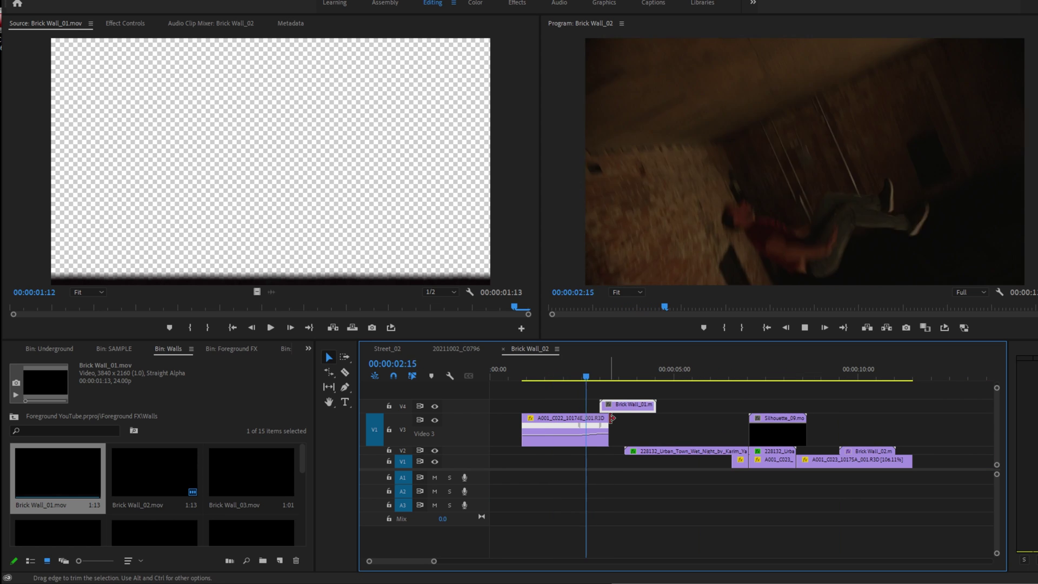
key(equal)
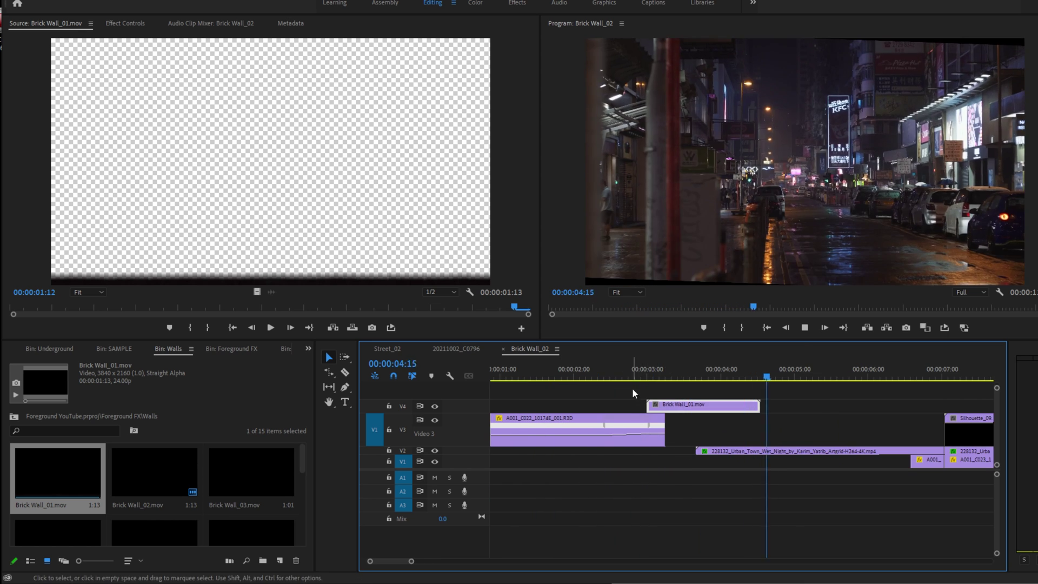
Step: Examine the frames between 00:00:03:00 and 00:00:03:04, where Brick Wall_01.mov meets the wall in the A001_C022 clip
drag(638, 377, 652, 377)
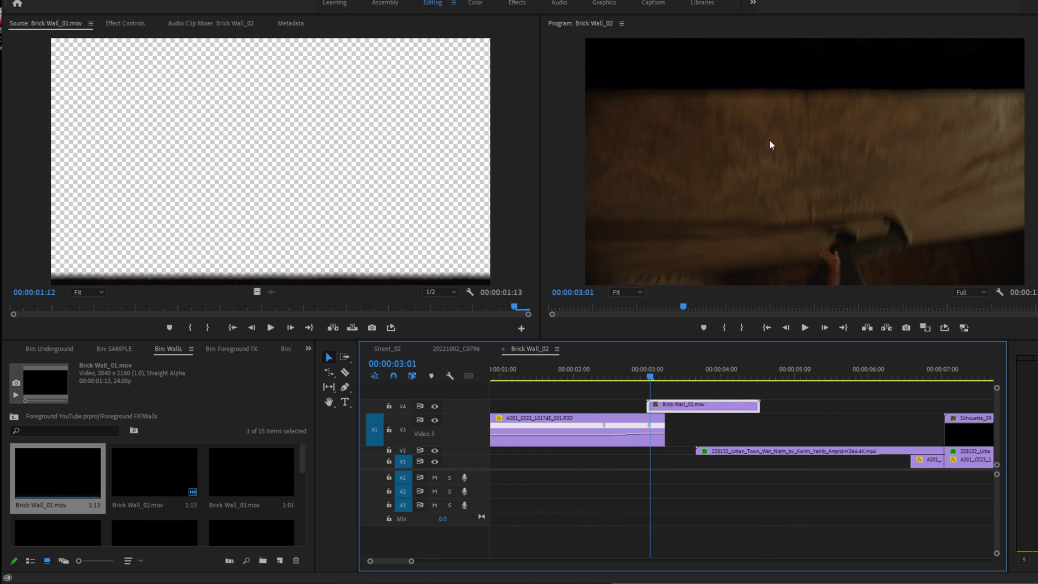
key(Right)
key(Right)
key(Right)
key(Right)
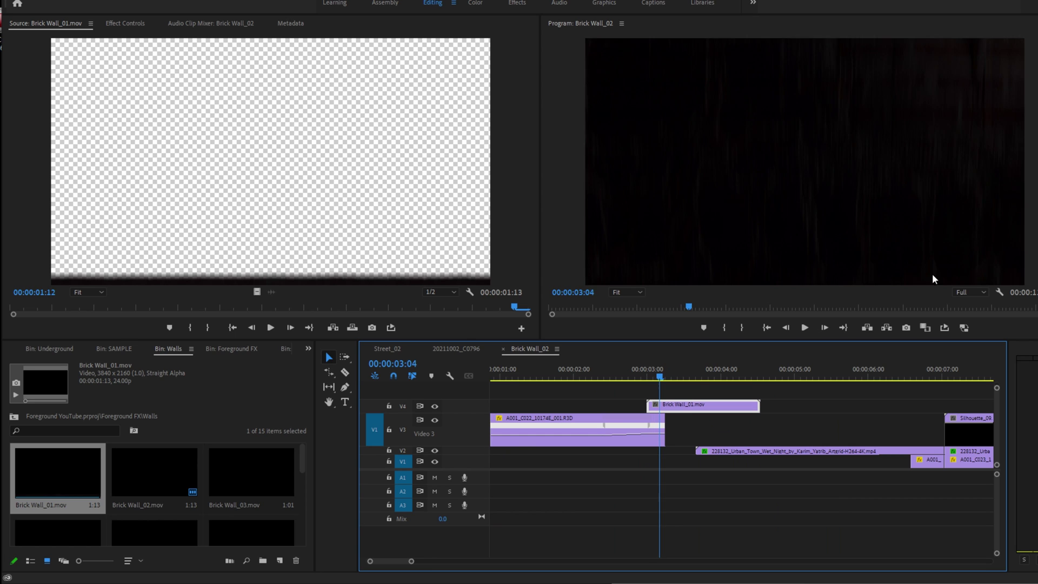
key(Left)
key(Left)
key(Left)
key(Left)
key(Left)
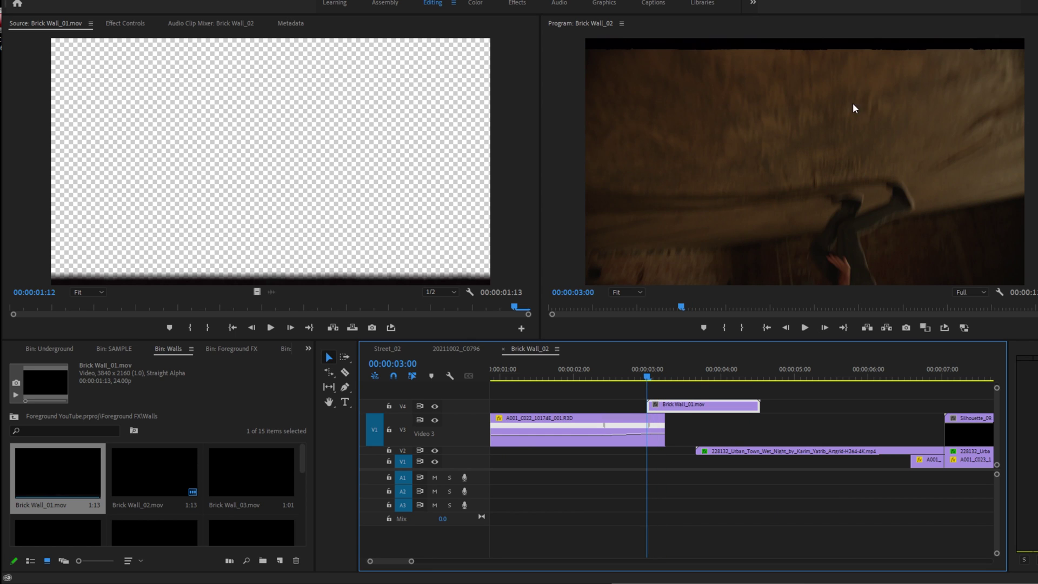
Step: Extend the end of the A001_C022 clip by about four frames and shift Brick Wall_01.mov later on V4 by the same amount
key(c)
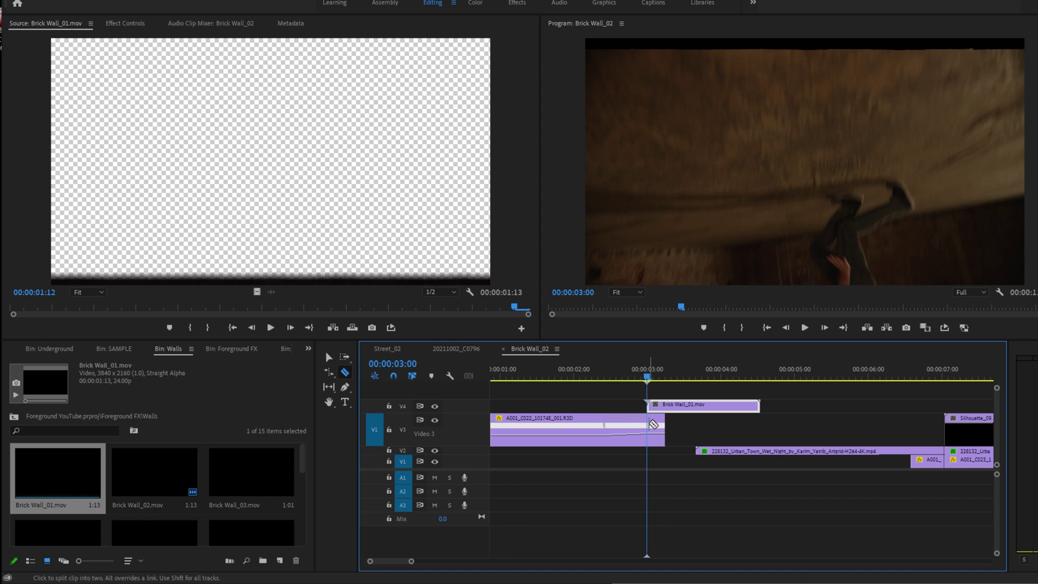
drag(664, 424, 691, 409)
key(space)
key(space)
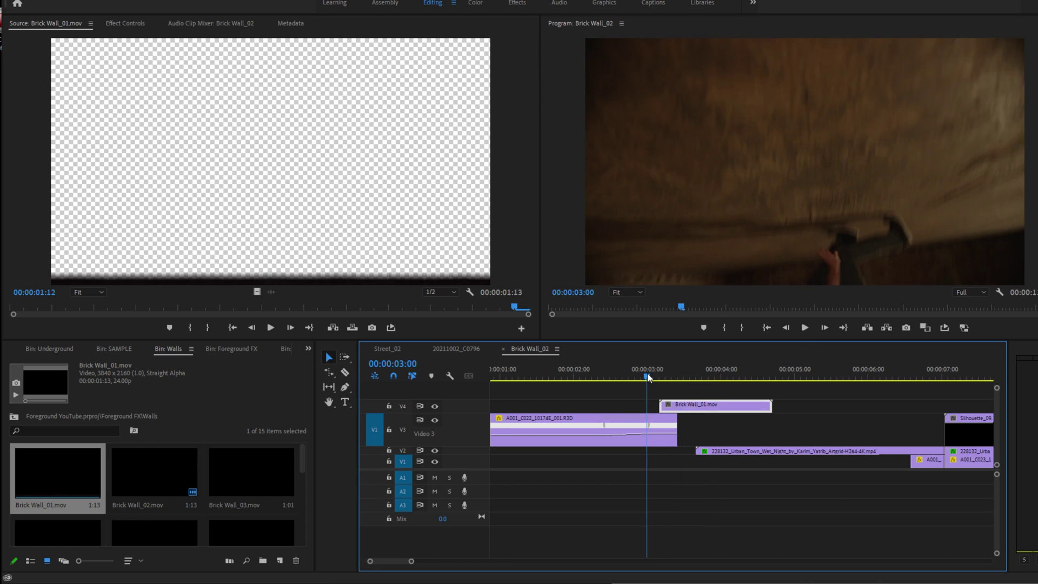
Step: Split the A001_C022 clip at about 00:00:02:20 and nest its end section as Nested Sequence 02
key(c)
click(634, 432)
key(v)
click(671, 422)
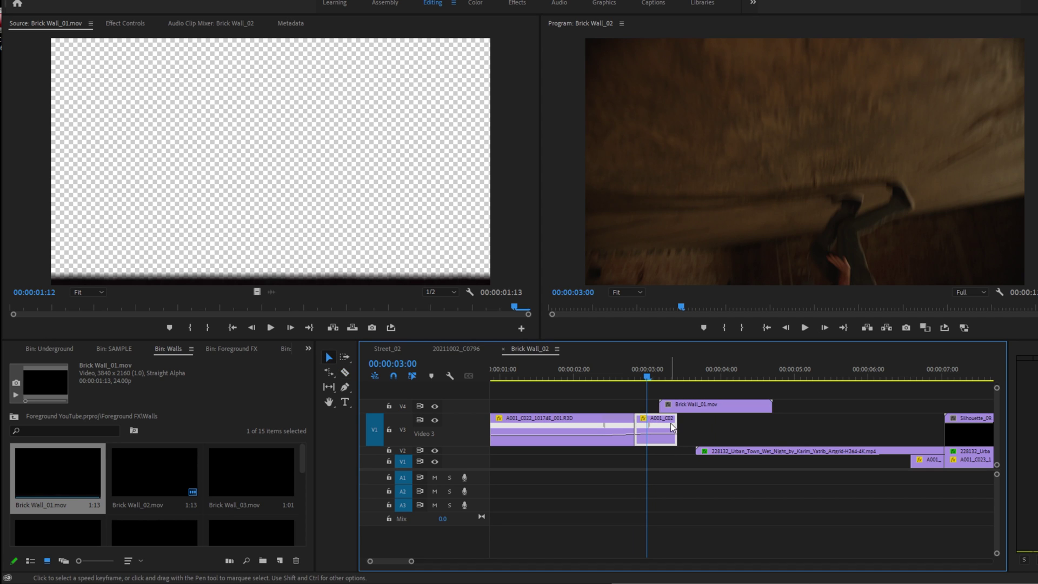
key(alt+n)
key(Return)
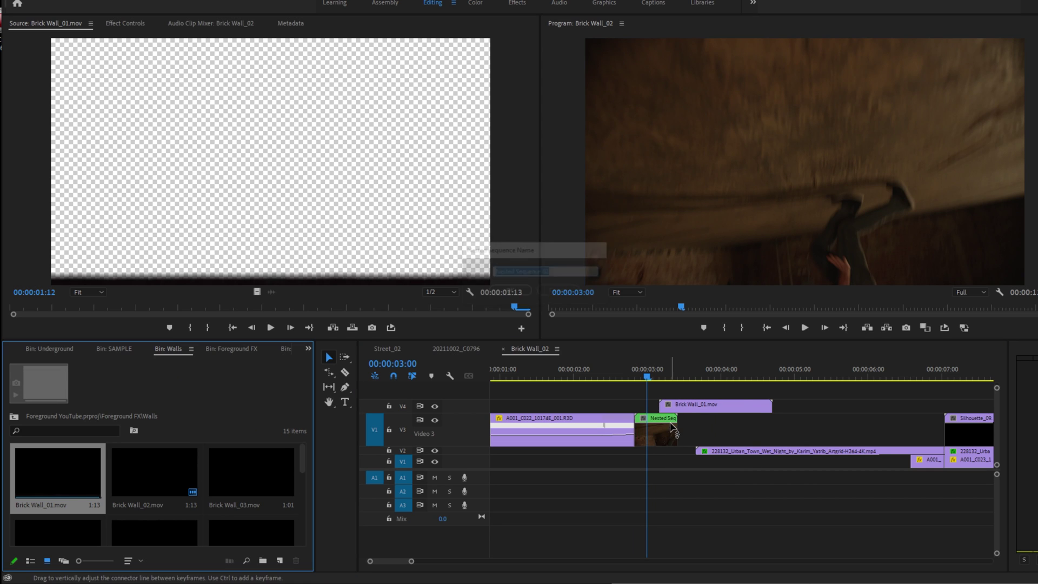
Step: Darken Nested Sequence 02 by lowering its Lumetri Color exposure in the Color workspace
click(128, 21)
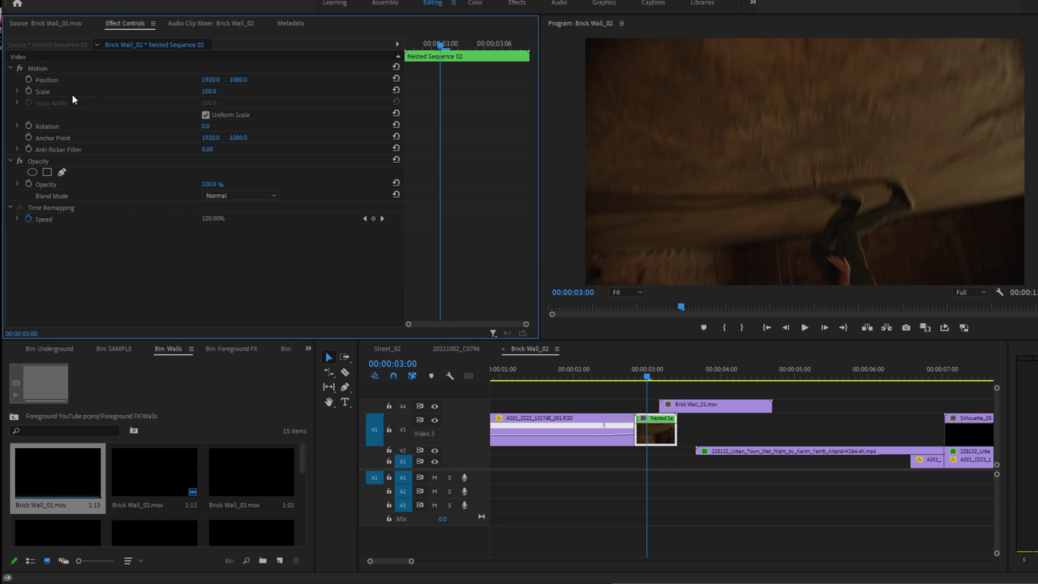
click(475, 3)
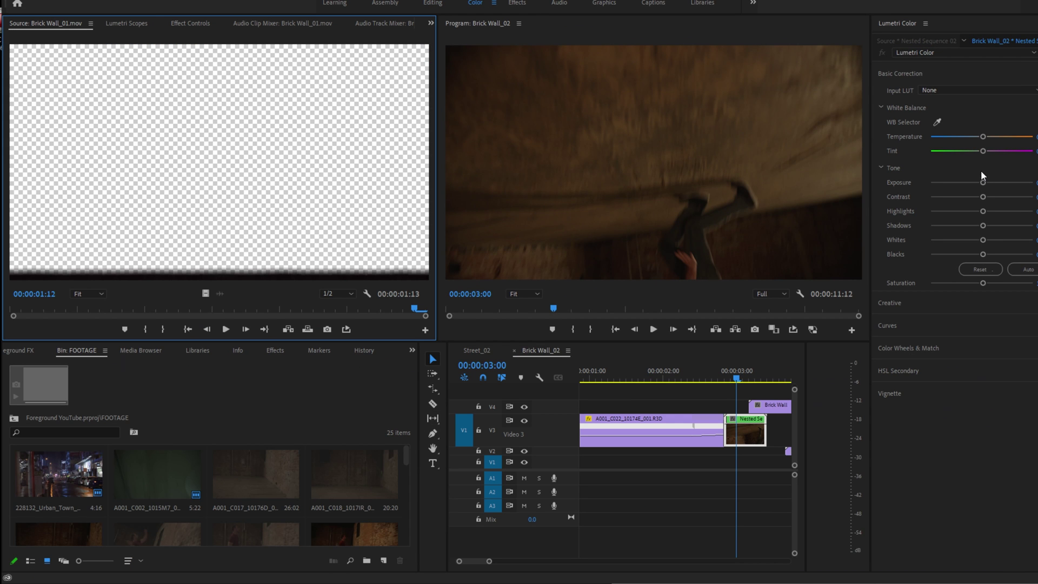
drag(983, 183, 950, 184)
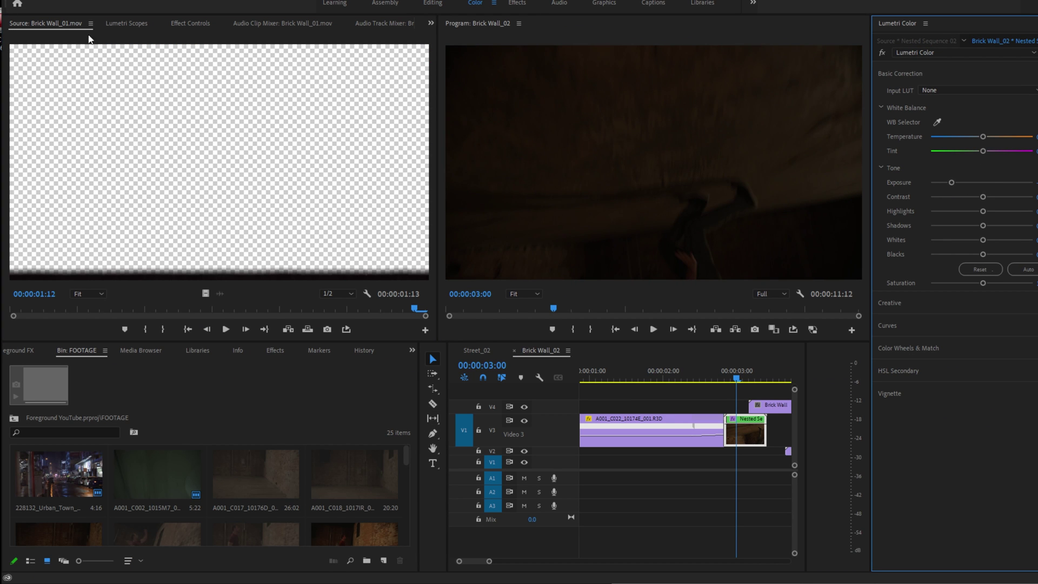
Step: Draw a four-point freeform mask on the nested clip's Lumetri Color effect, covering the upper strip of the frame
click(189, 23)
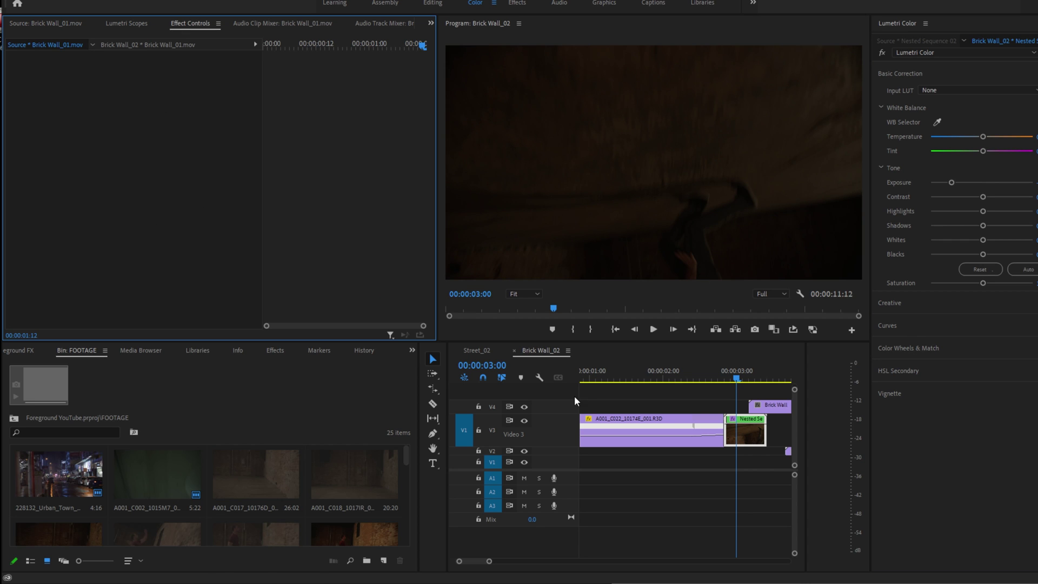
click(745, 430)
click(62, 242)
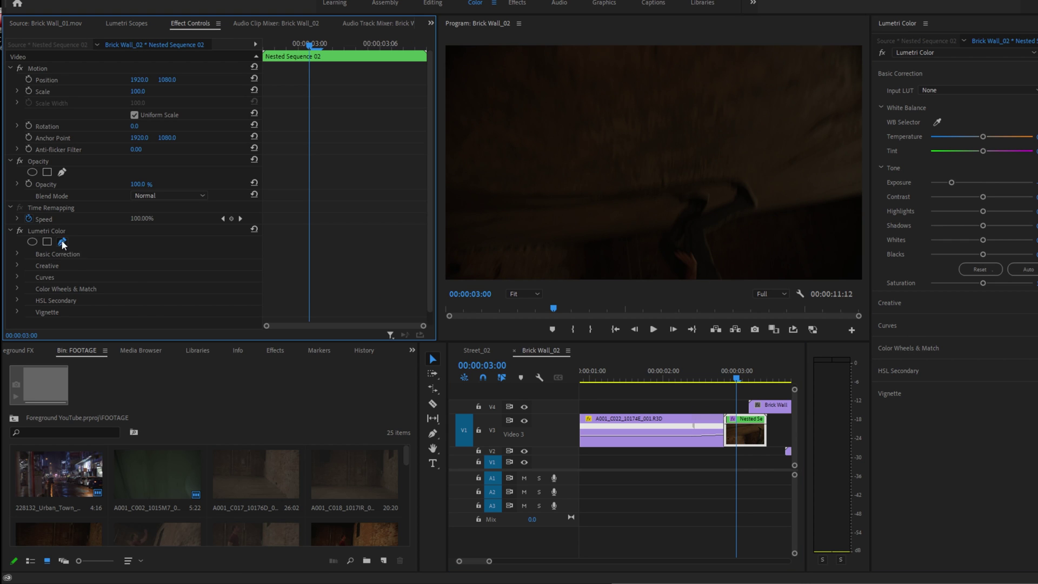
click(448, 113)
click(848, 120)
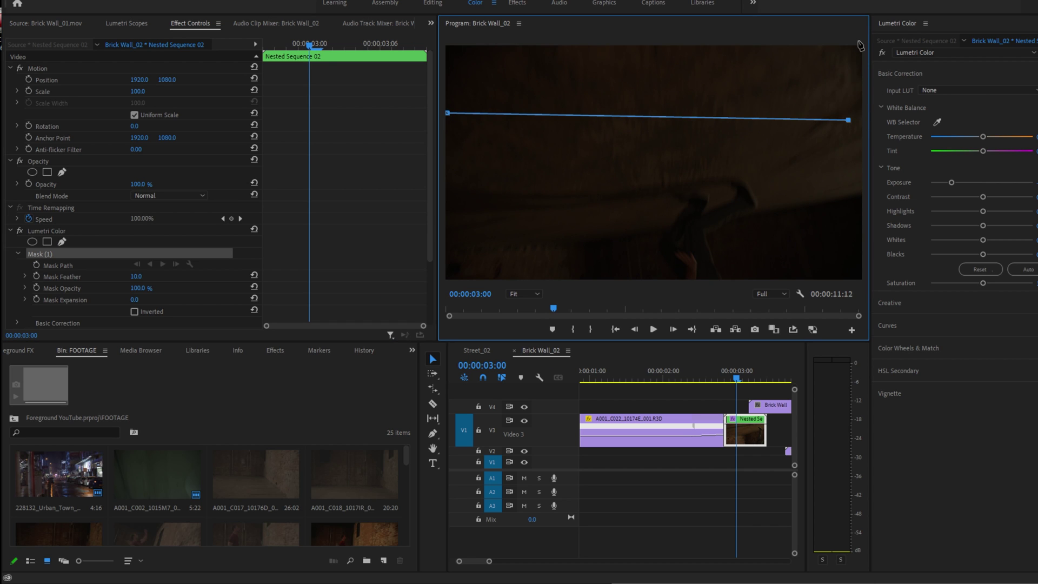
click(451, 40)
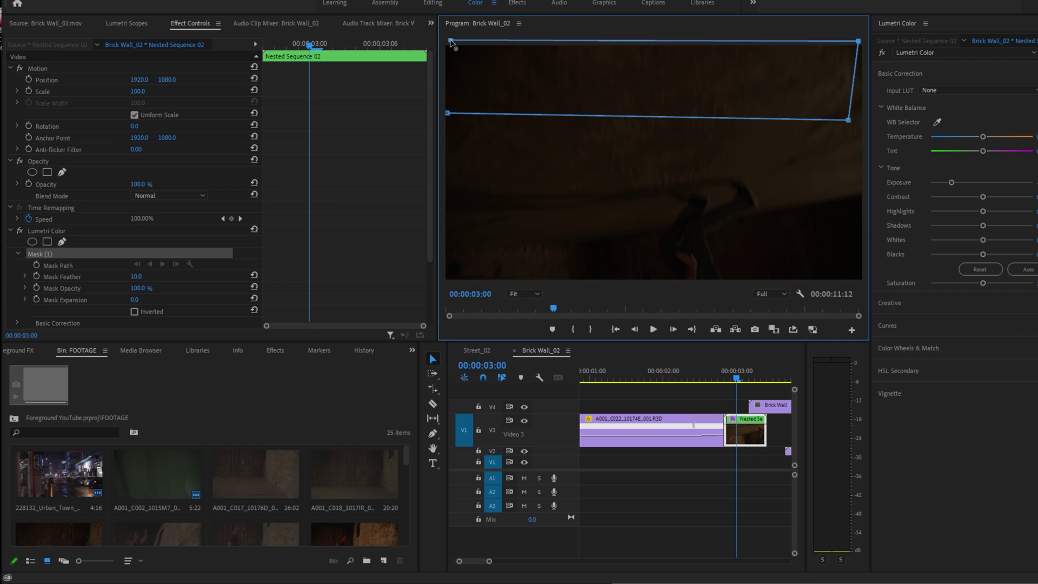
click(446, 113)
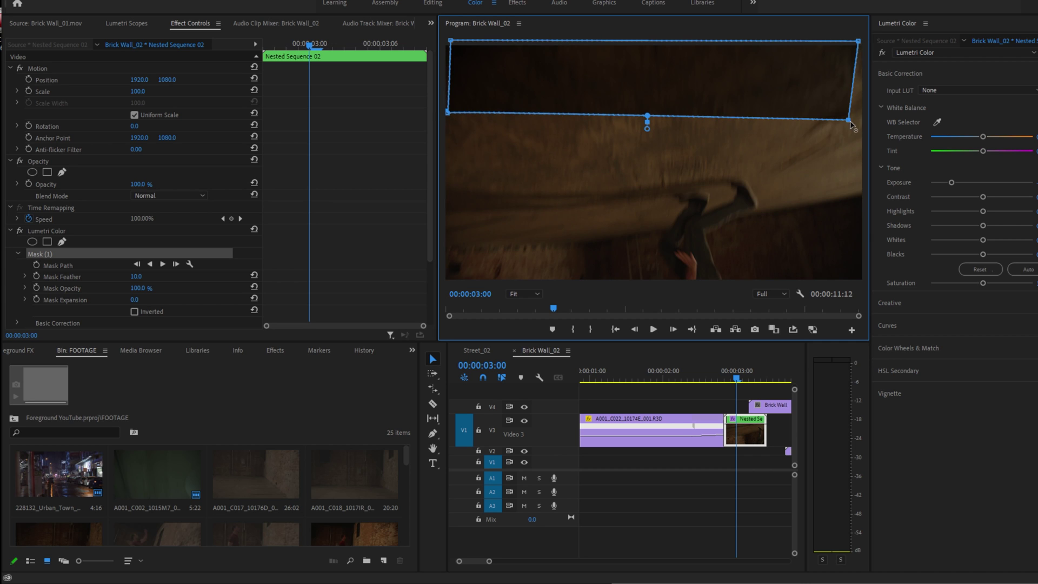
Step: Extend the mask's corner points beyond the frame edges so the strip spans the full width of the picture
drag(851, 122, 864, 110)
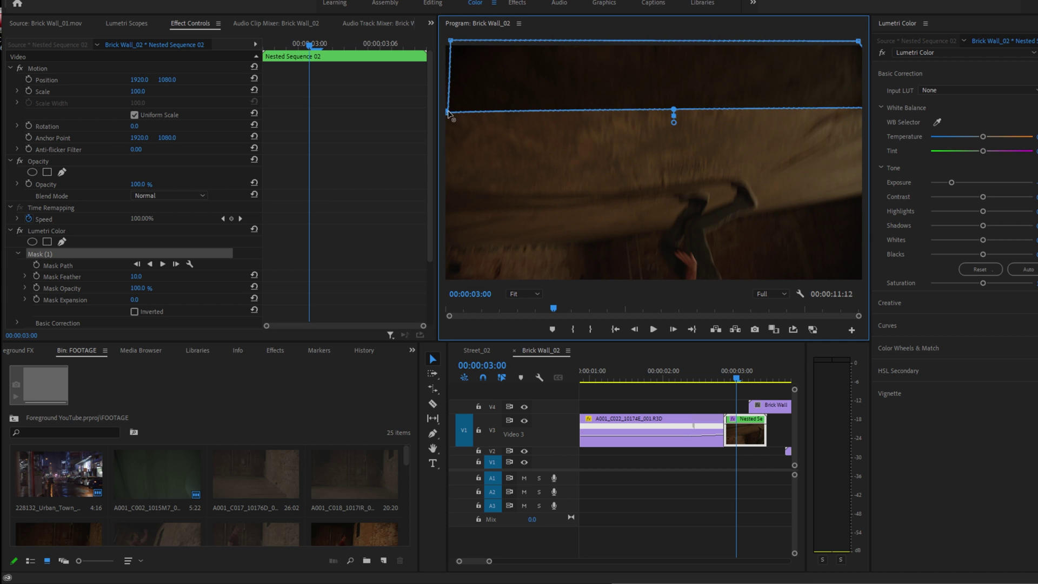
drag(449, 41, 423, 41)
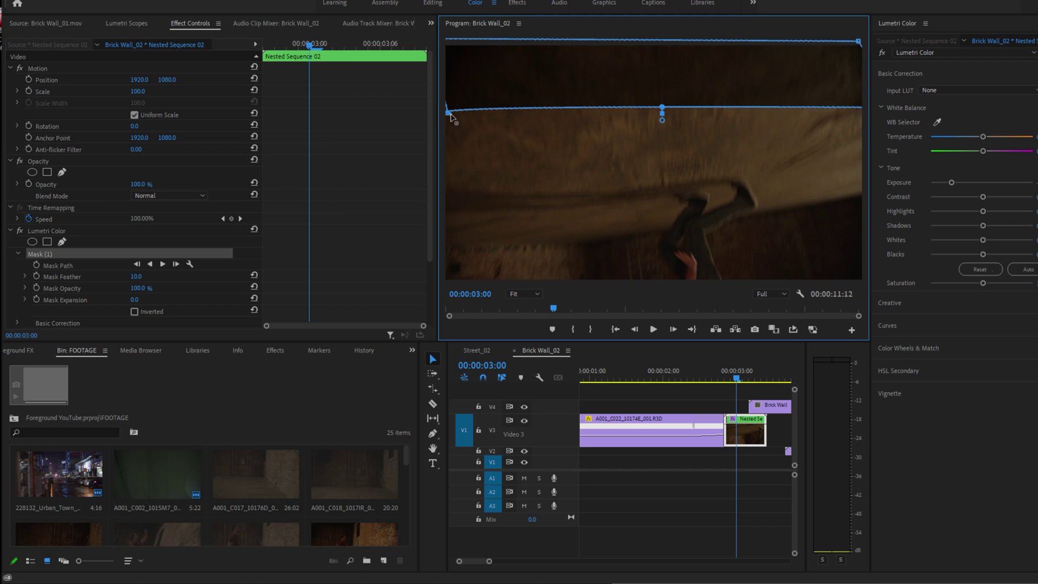
drag(448, 115, 425, 117)
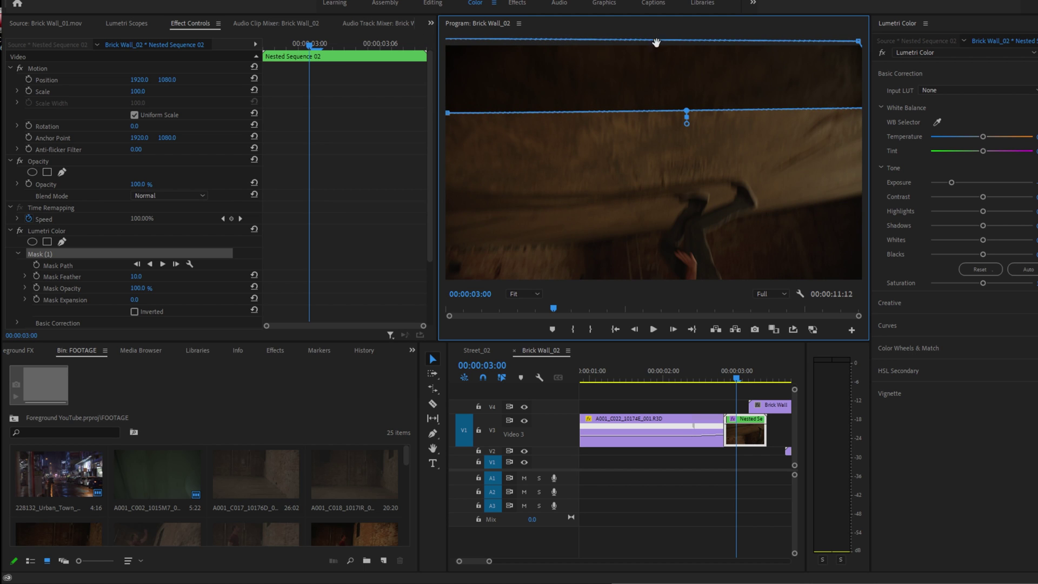
drag(857, 43, 863, 24)
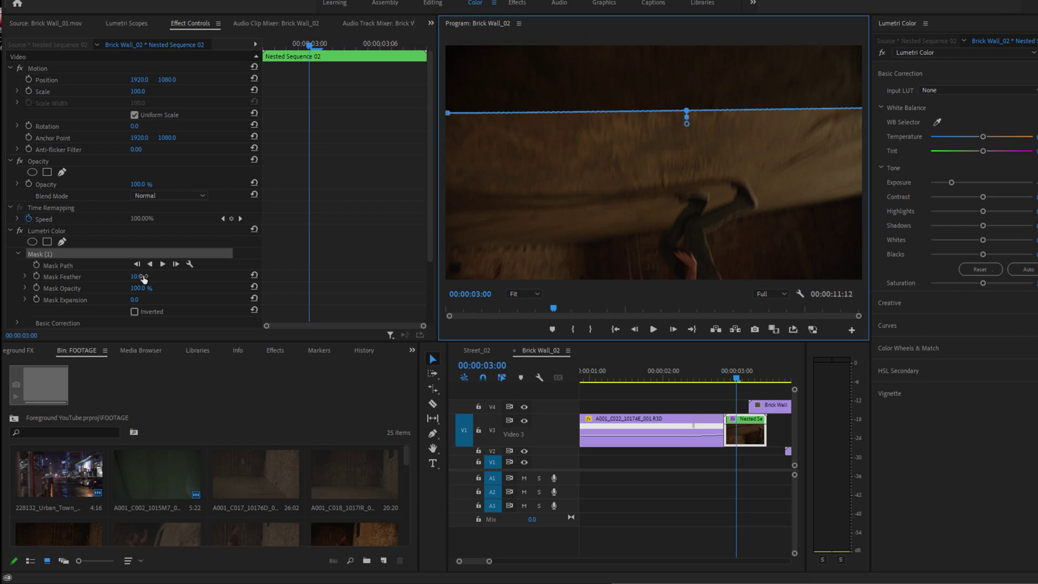
Step: Set the Lumetri mask feather to 471 and lower the exposure slightly further
drag(144, 278, 270, 279)
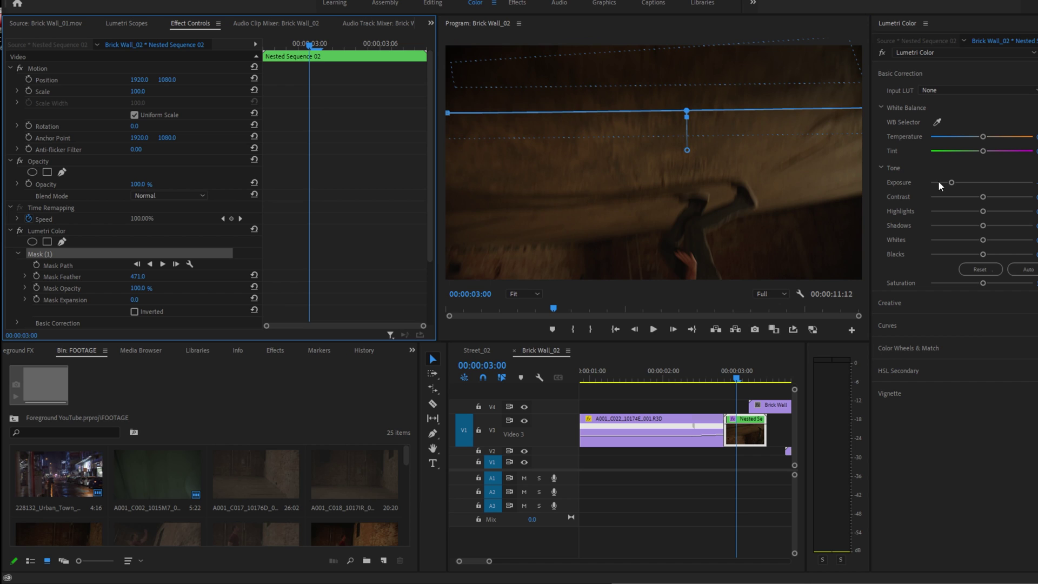
mouse_move(938, 183)
mouse_down()
mouse_move(926, 182)
mouse_move(949, 182)
mouse_up()
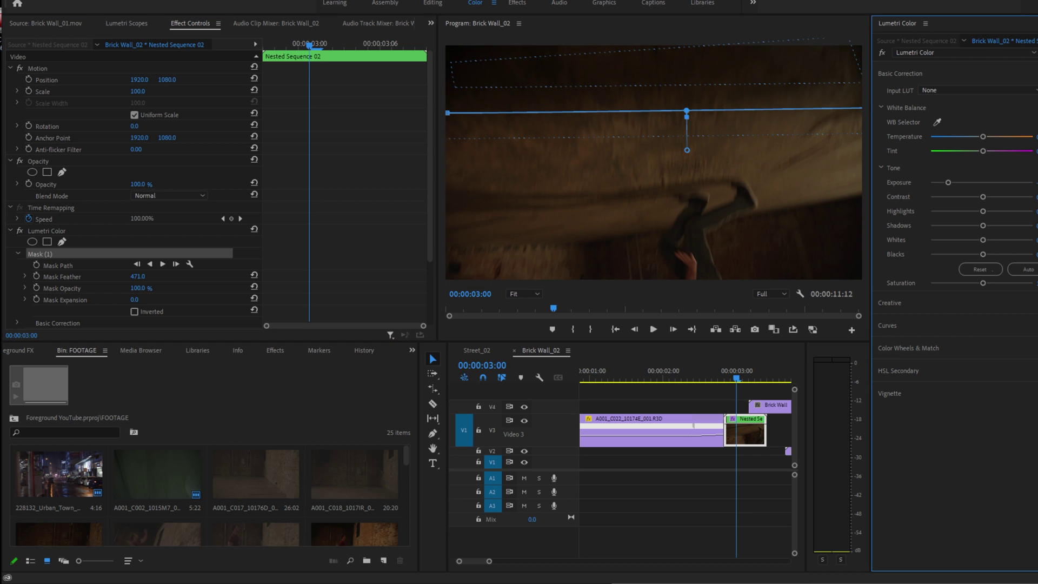
Step: Keyframe the Mask Path from 00:00:03:00 and reposition the mask lower across the full frame width at 00:00:03:04
click(36, 265)
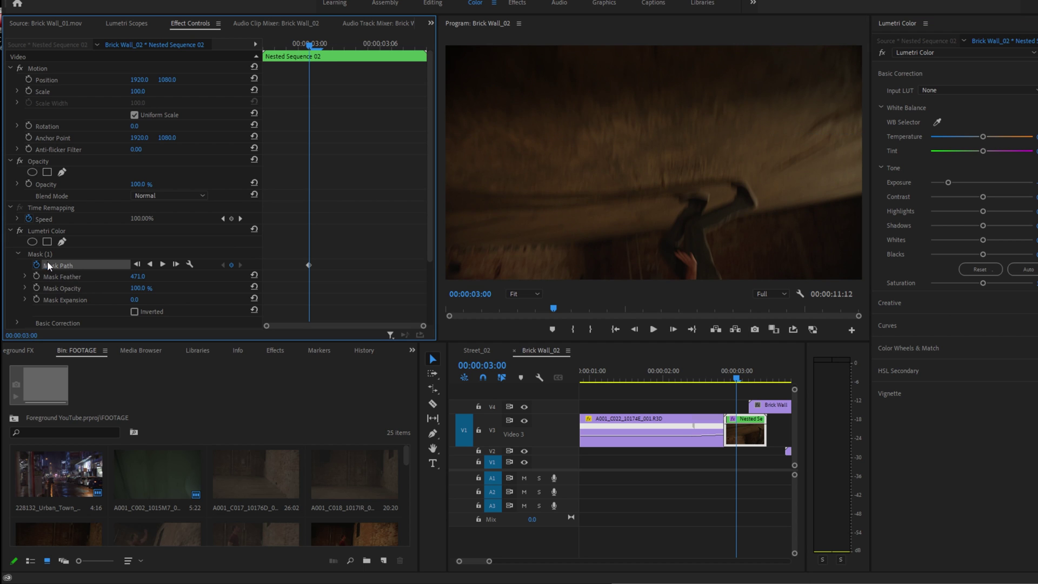
drag(318, 47, 355, 77)
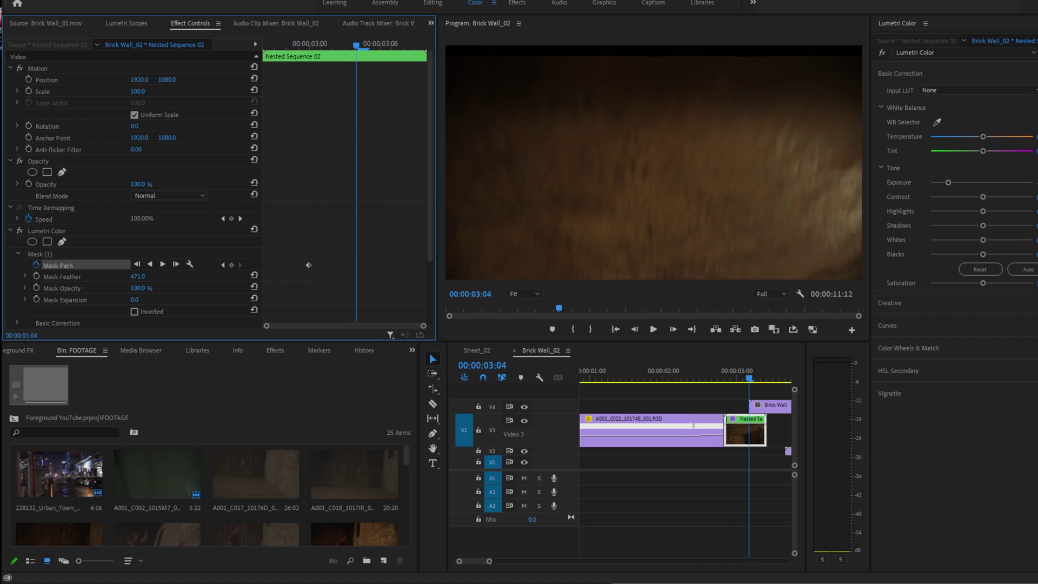
click(37, 253)
drag(672, 120, 704, 129)
drag(787, 125, 661, 114)
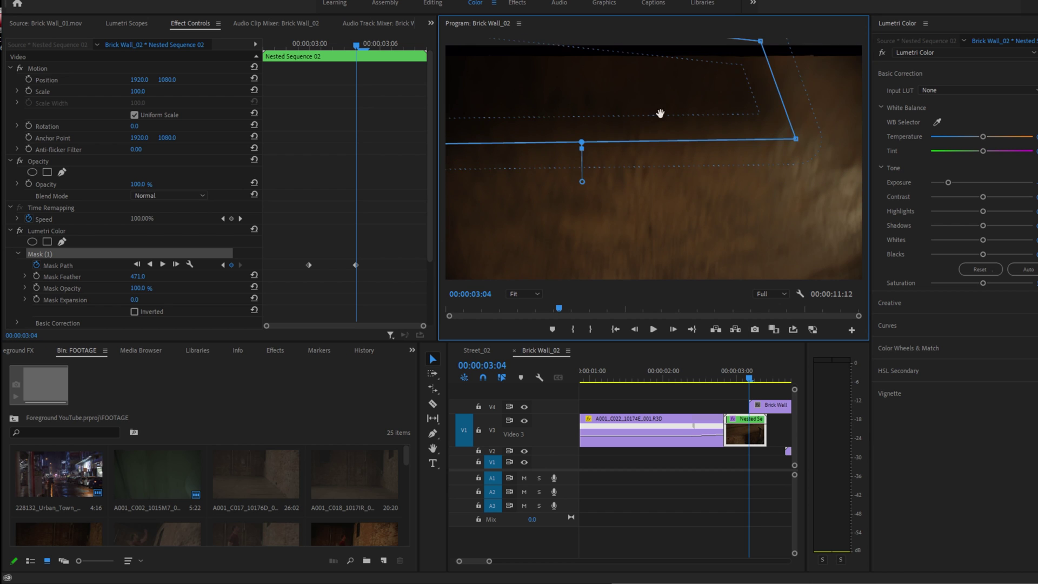
drag(761, 41, 811, 38)
drag(673, 83, 783, 85)
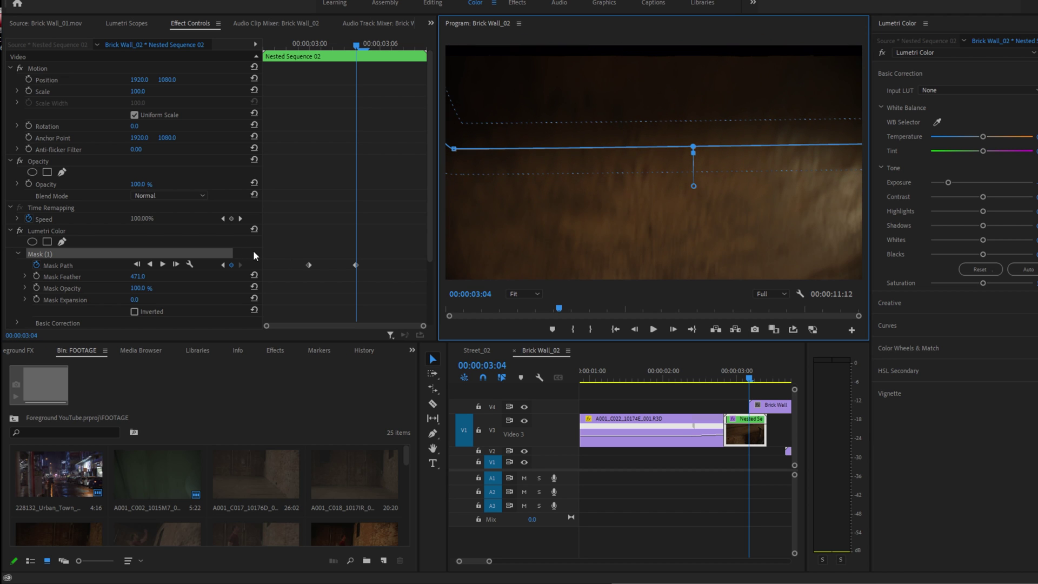
Step: Move the mask down to follow the incoming wall edge, with Mask Path keyframes at 00:00:03:07 and 00:00:03:08
click(343, 253)
key(Right)
key(Right)
key(Right)
key(Right)
drag(675, 117, 648, 174)
click(290, 266)
key(Left)
key(Left)
key(Right)
drag(692, 138, 690, 195)
click(317, 292)
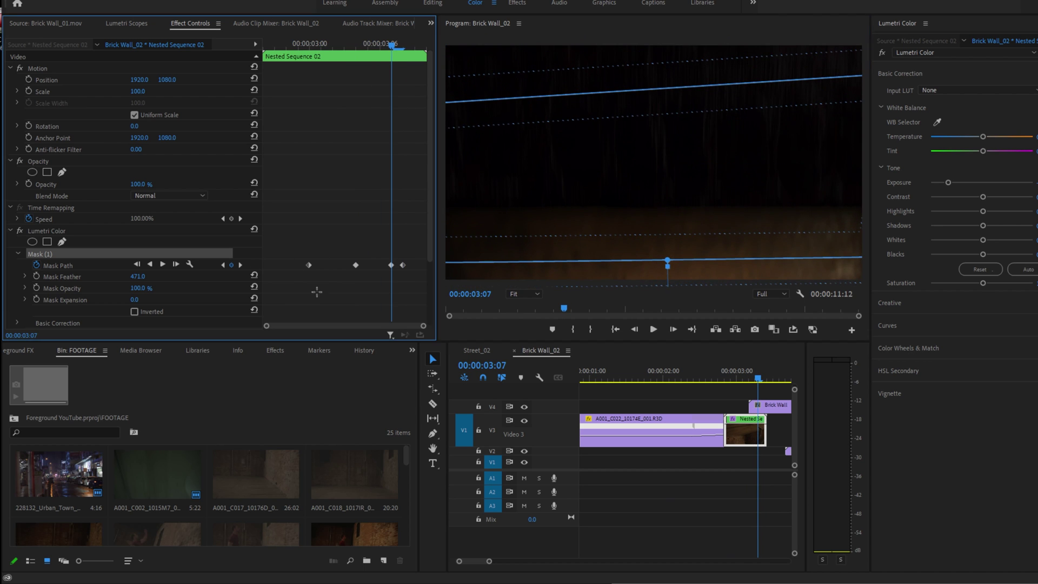
Step: Raise the mask towards the frame's upper edge at 00:00:03:02 and remove the Mask Path keyframe at 00:00:03:00
key(Right)
key(Left)
key(Left)
key(Left)
key(Left)
key(Left)
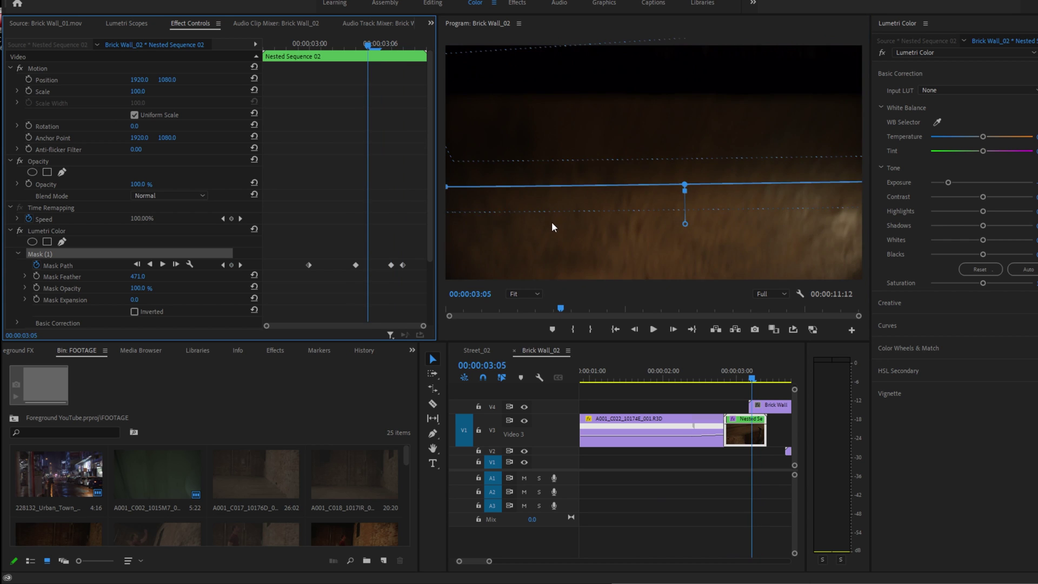
key(Left)
drag(635, 102, 630, 44)
click(308, 265)
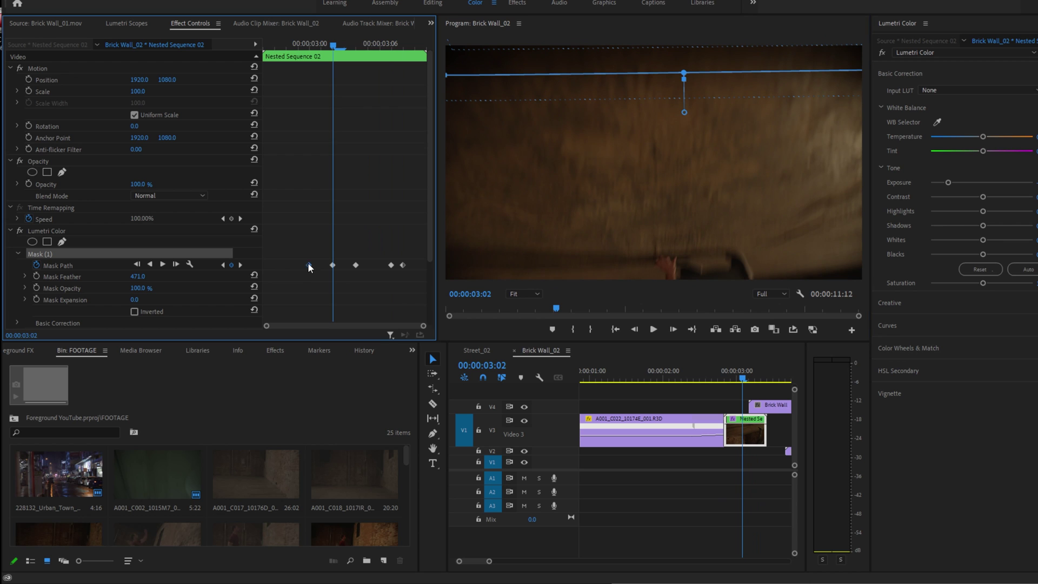
Step: Raise the mask further at 00:00:03:00 and add a Mask Path keyframe with it outside the picture at 00:00:02:22
key(Left)
key(Left)
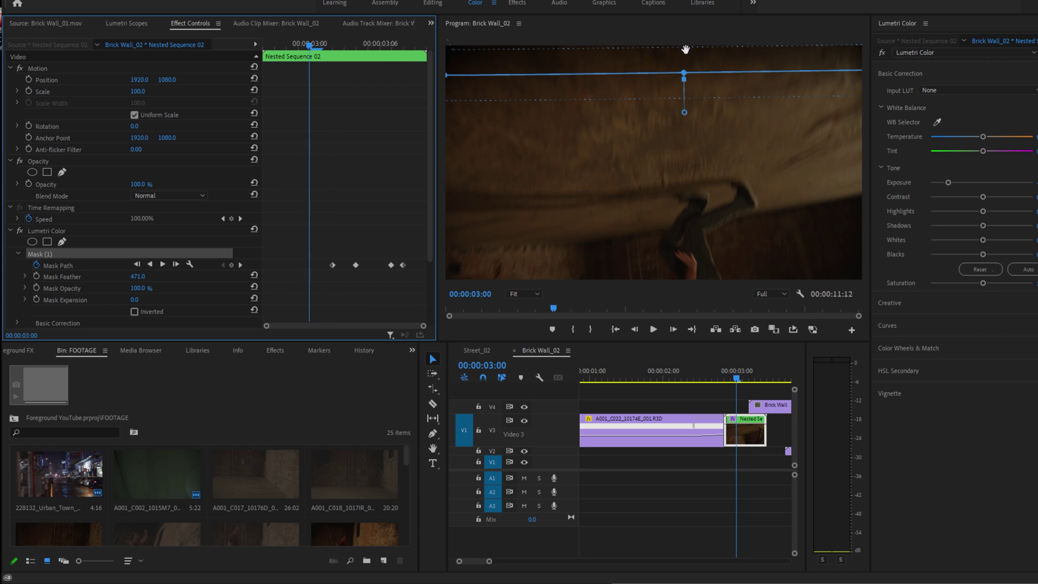
drag(686, 50, 694, 3)
key(Left)
key(Left)
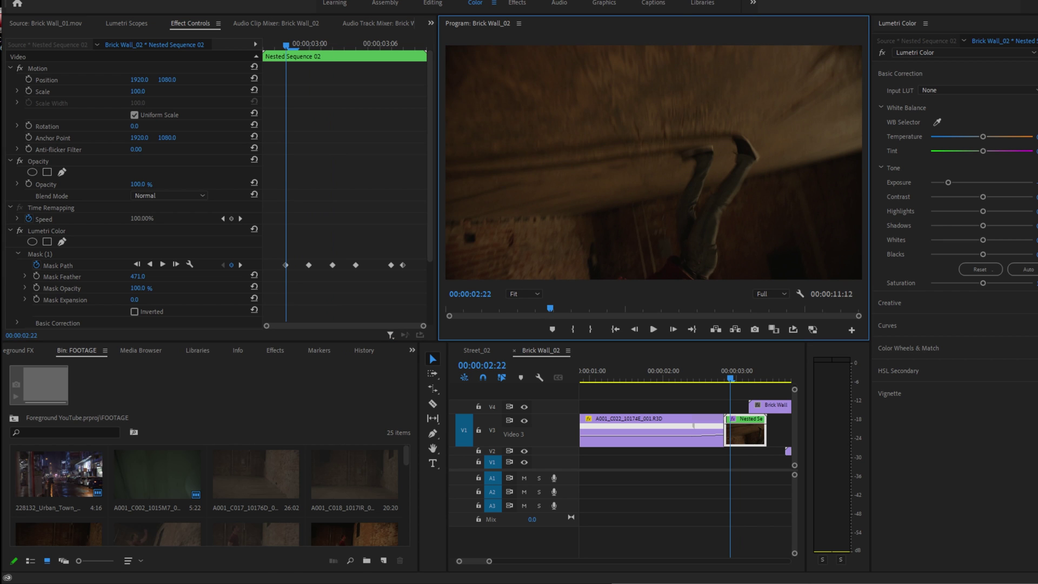
Step: Play back the transition from before Nested Sequence 02 through the end of Brick Wall_01.mov
click(703, 365)
key(space)
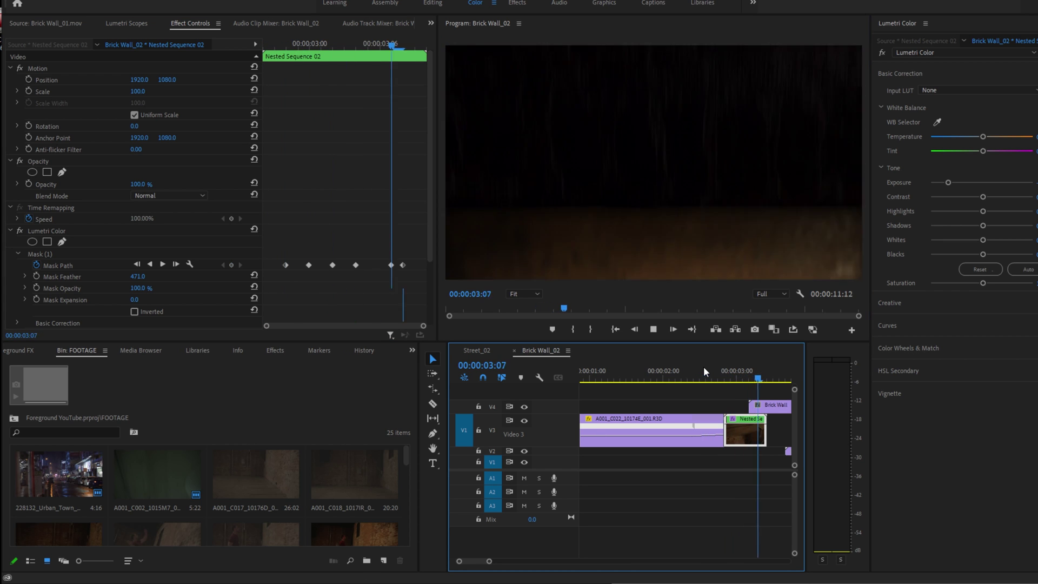
key(space)
scroll(665, 425, down, 4)
scroll(665, 437, up, 2)
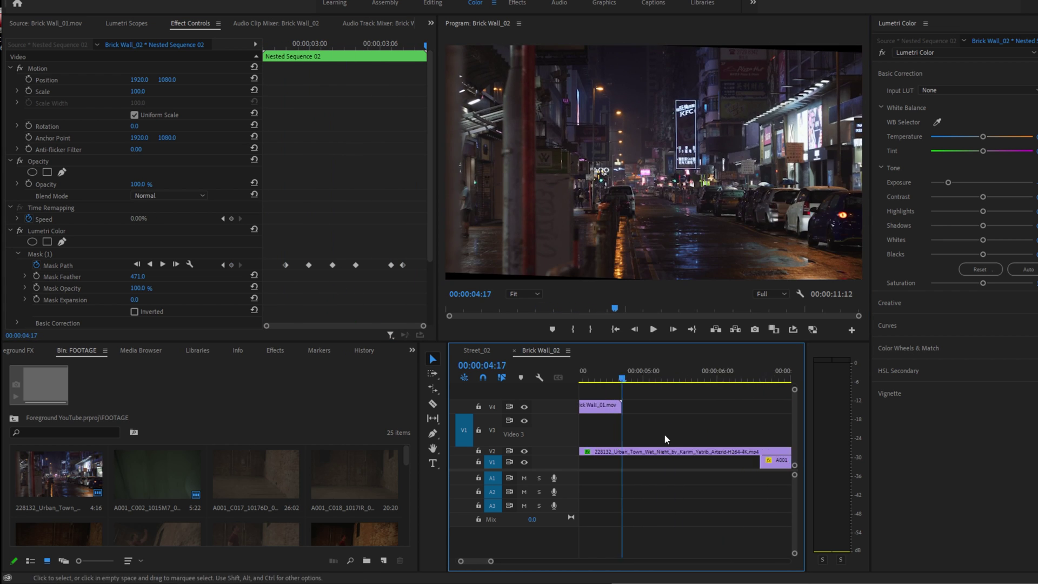
Step: Compare Nested Sequence 02 at 00:00:03:02 with its Lumetri Color effect switched off and on again
key(minus)
key(minus)
drag(648, 373, 634, 377)
key(equal)
key(equal)
key(equal)
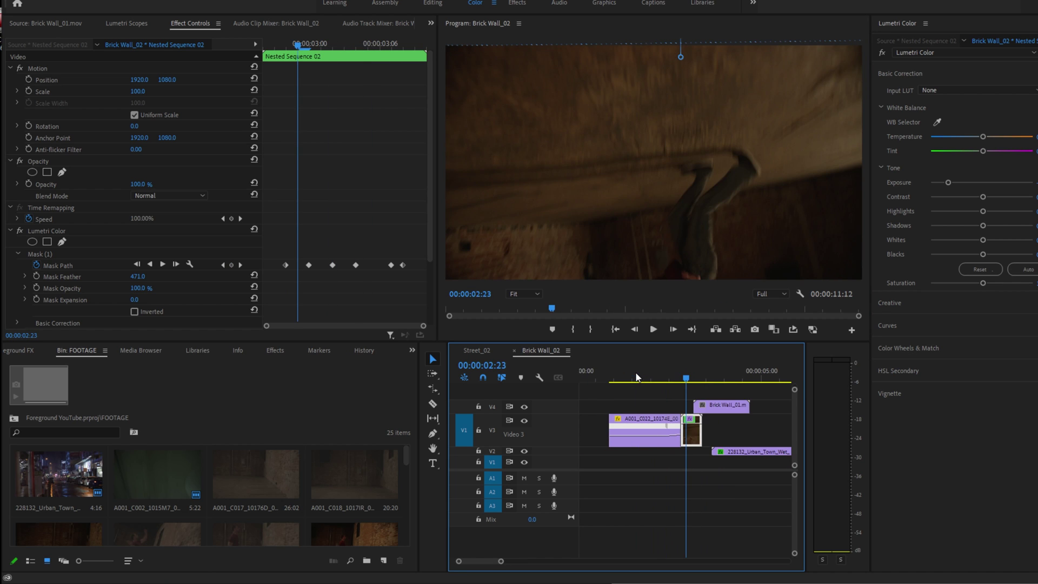
click(703, 377)
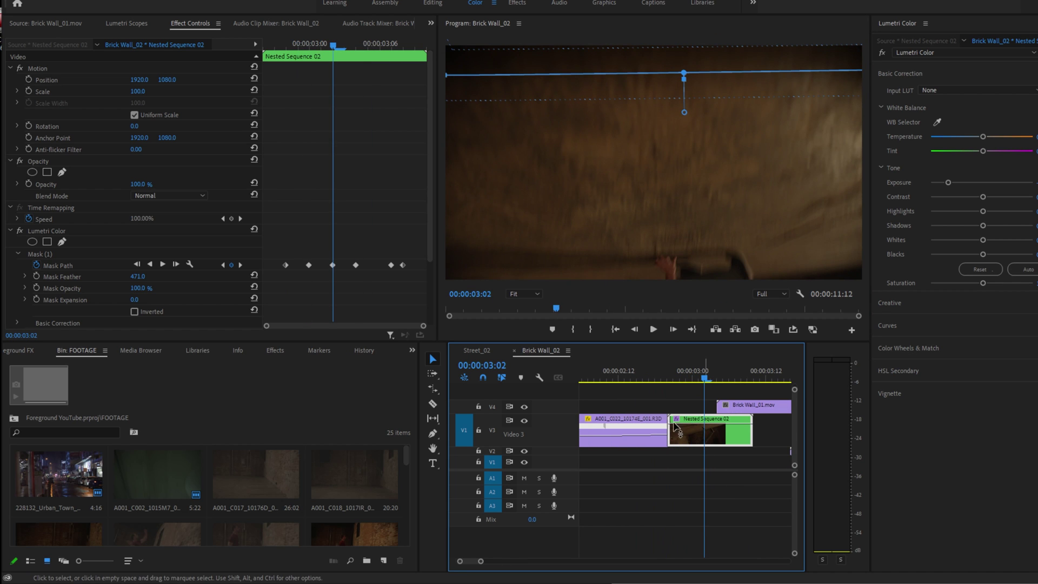
click(23, 230)
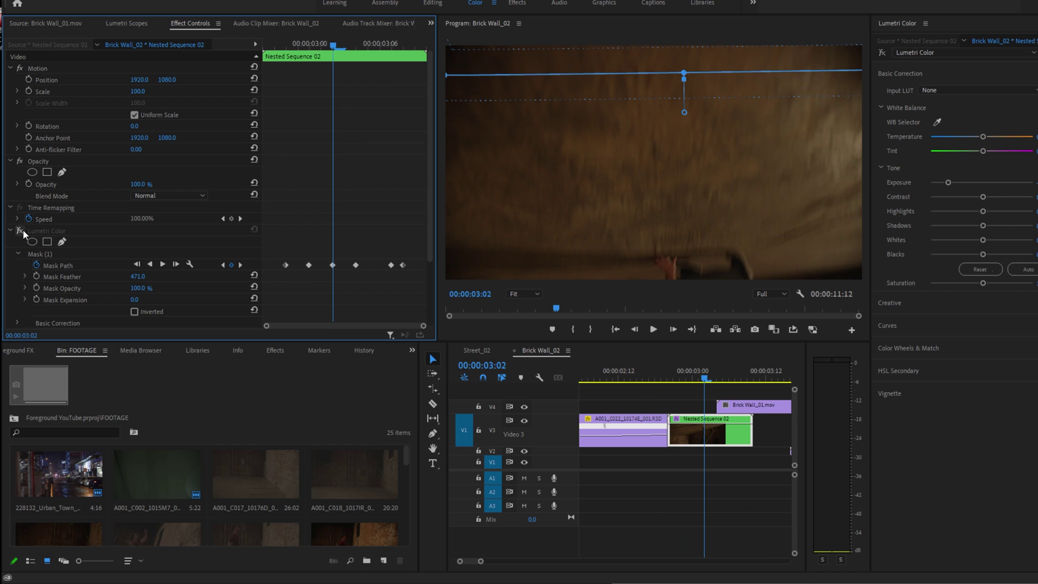
click(706, 378)
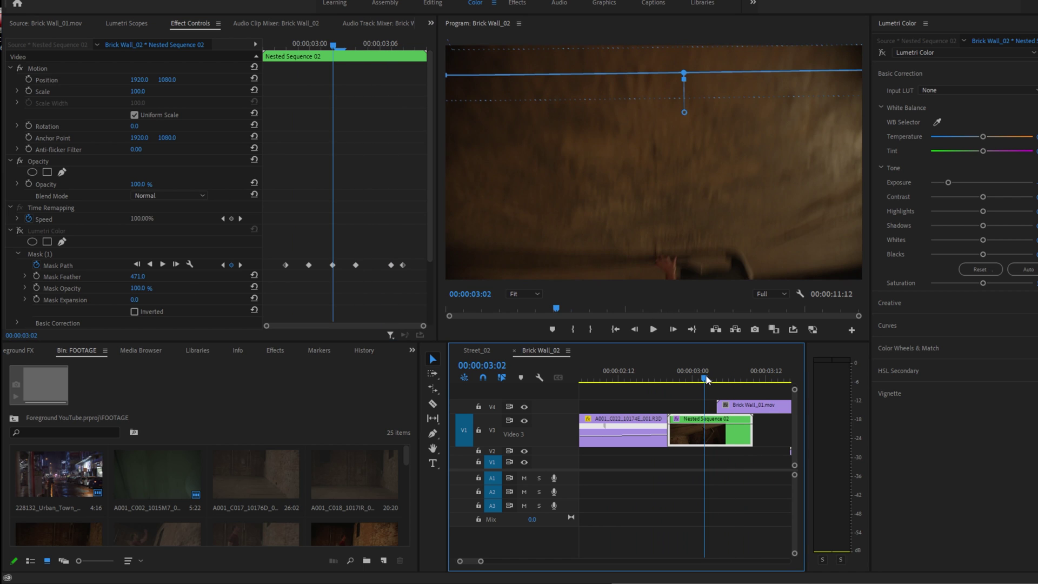
click(23, 231)
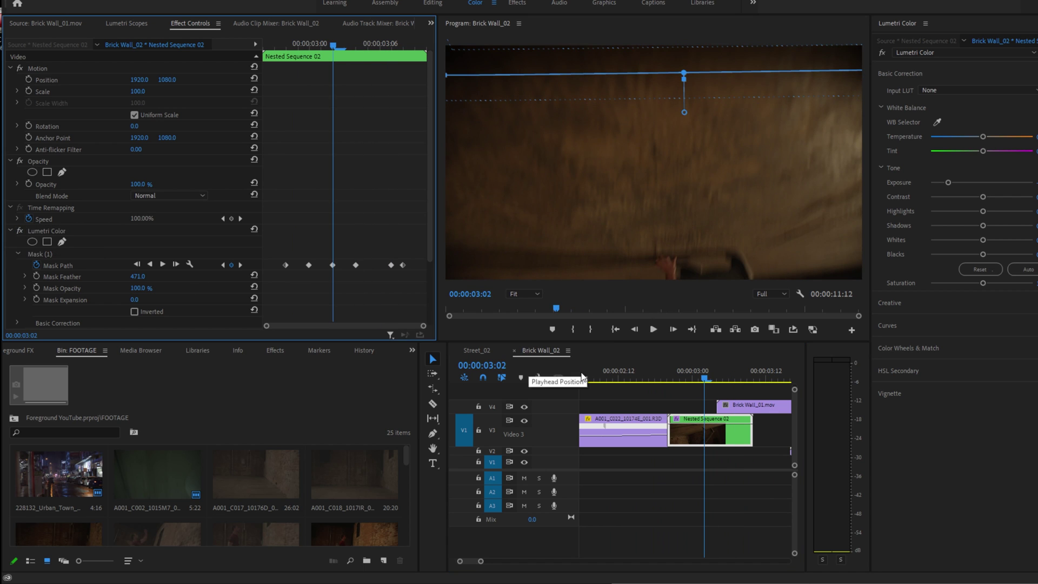
Step: Play back the transition from the end of the A001_C022 clip into Nested Sequence 02
drag(695, 374, 611, 378)
key(minus)
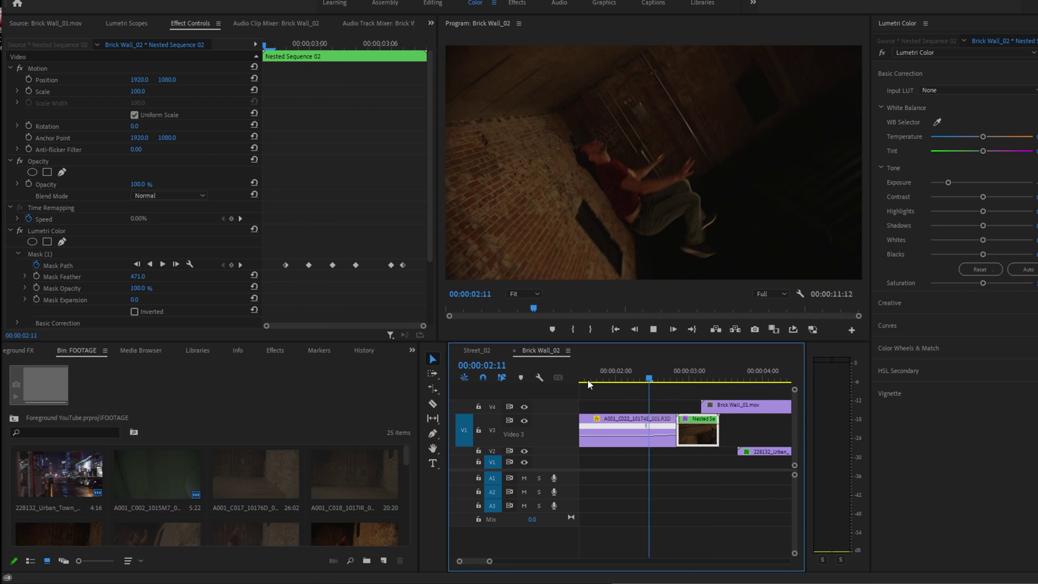
key(space)
key(minus)
key(space)
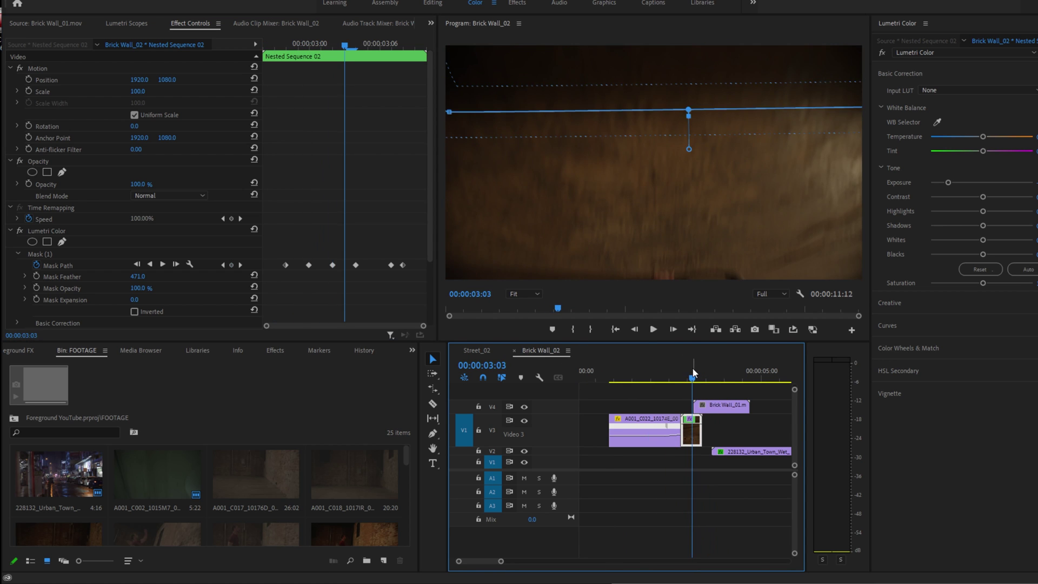
Step: Move the Lumetri mask on Nested Sequence 02 slightly down at the 00:00:03:07 Mask Path keyframe
key(Right)
key(Right)
key(Right)
key(Right)
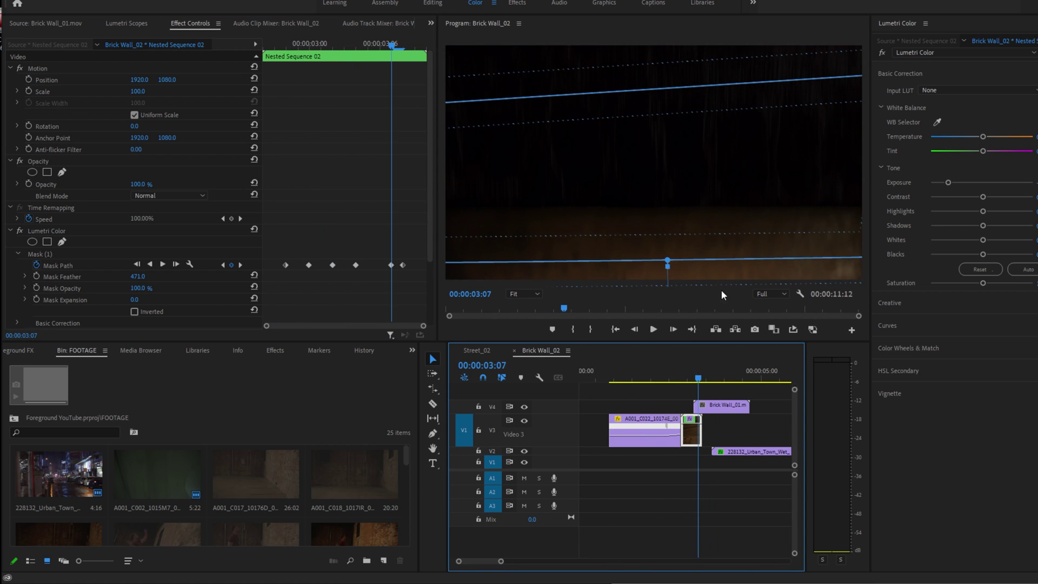
drag(738, 200, 737, 220)
click(696, 445)
Step: Move the Lumetri mask slightly down at the 00:00:03:04 Mask Path keyframe
key(Left)
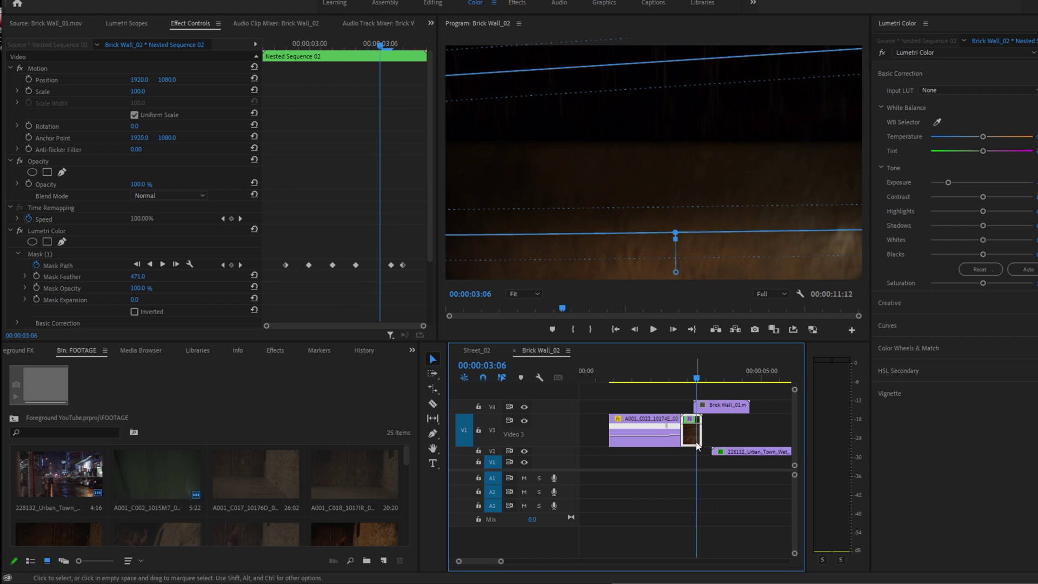
key(Left)
key(Left)
key(Left)
key(Left)
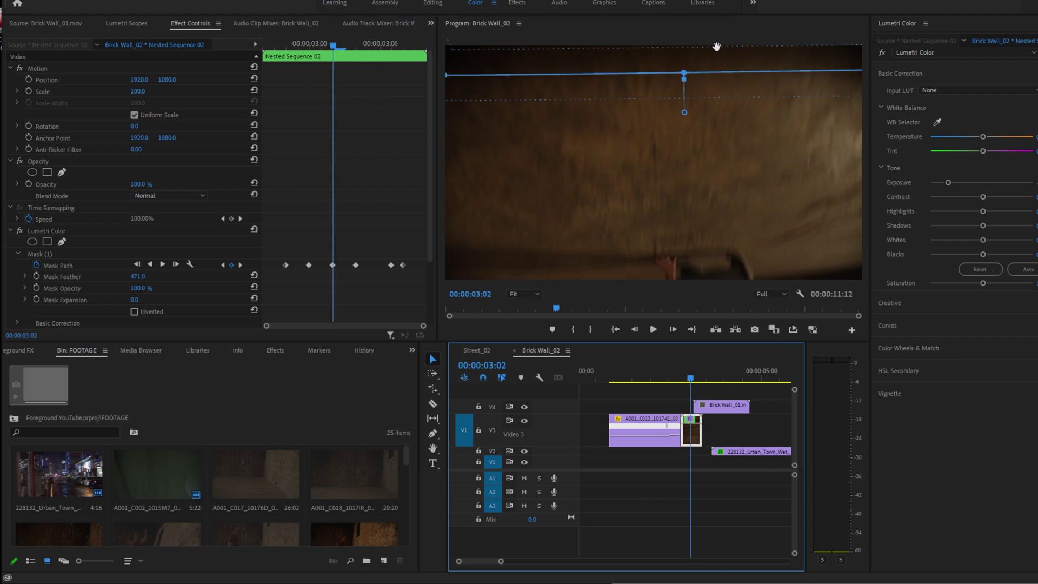
key(Right)
key(Right)
mouse_move(694, 88)
mouse_down()
mouse_move(686, 157)
mouse_move(692, 103)
mouse_up()
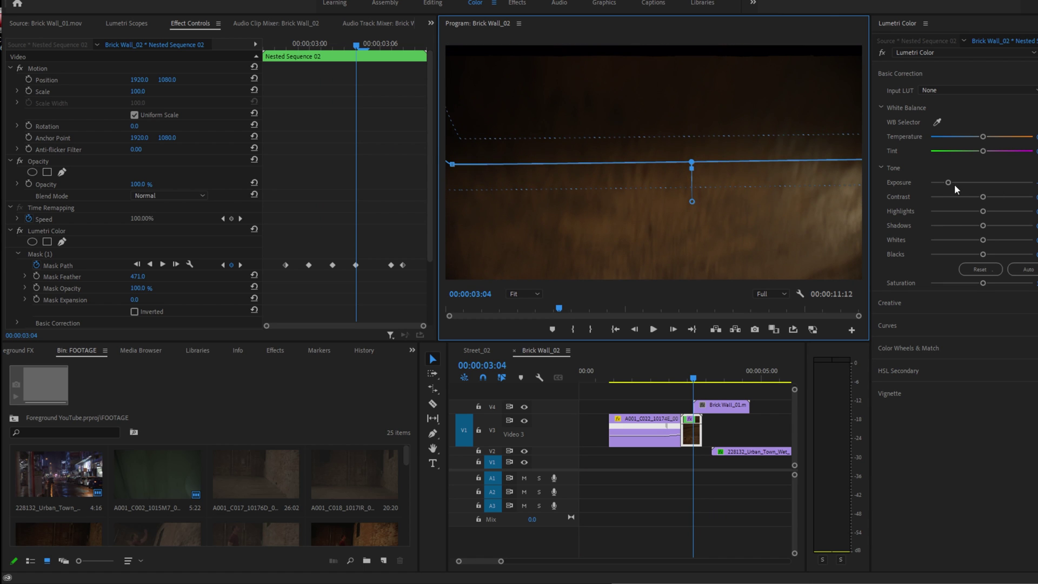
Step: Lower the masked Lumetri Exposure a little further on Nested Sequence 02, deselect the clip and play back the transition
mouse_move(948, 182)
mouse_down()
mouse_move(842, 197)
mouse_move(1013, 203)
mouse_move(942, 195)
mouse_up()
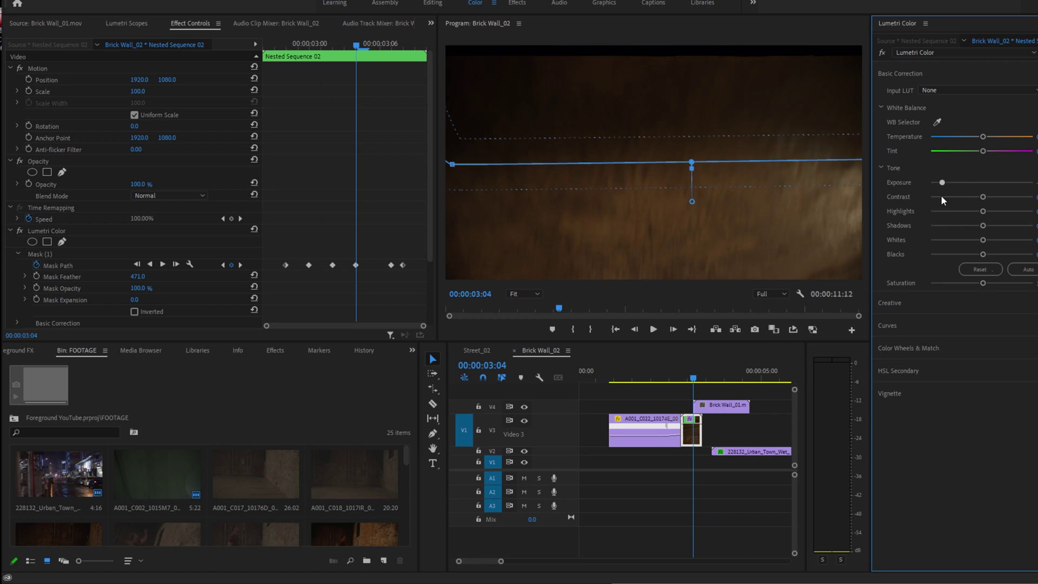
click(750, 431)
key(space)
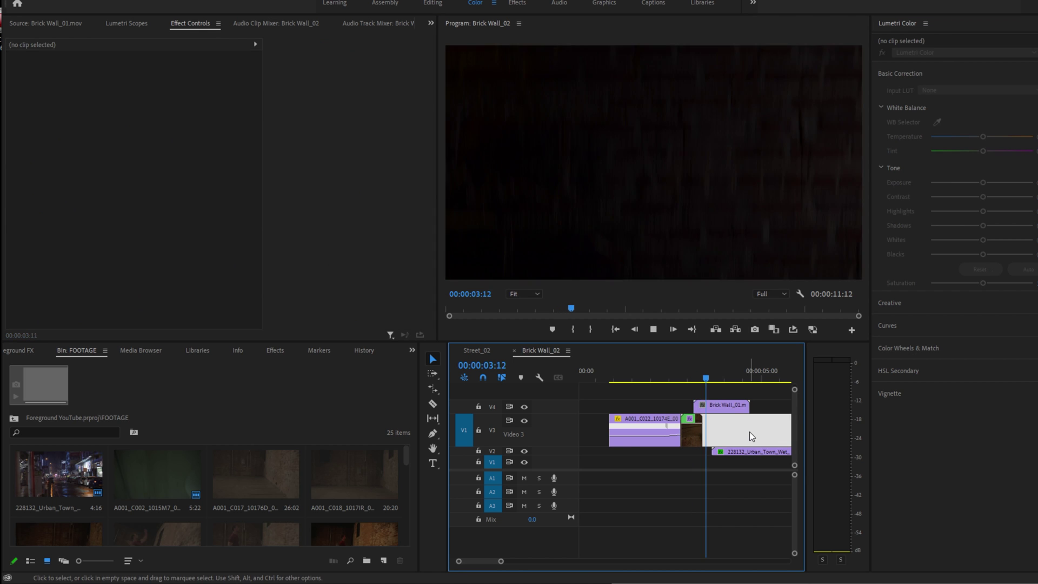